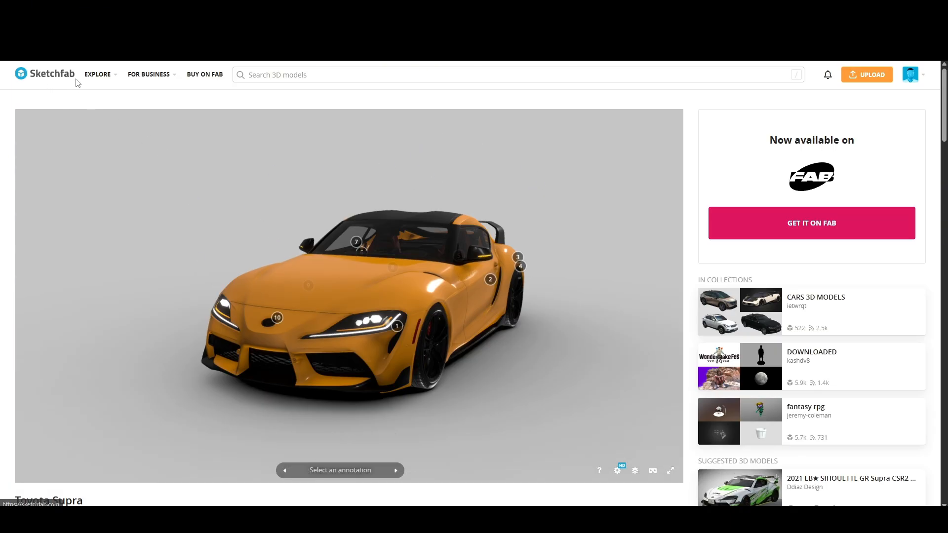
Step: Inspect the Toyota Supra model in the 3D preview and open its download options
scroll(694, 319, down, 2)
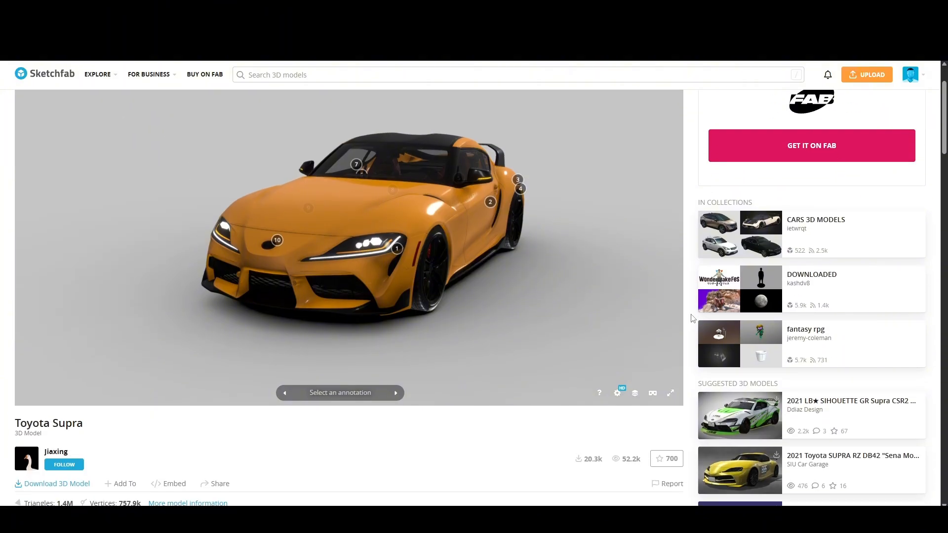
scroll(667, 311, up, 3)
drag(482, 275, 201, 269)
scroll(226, 425, down, 2)
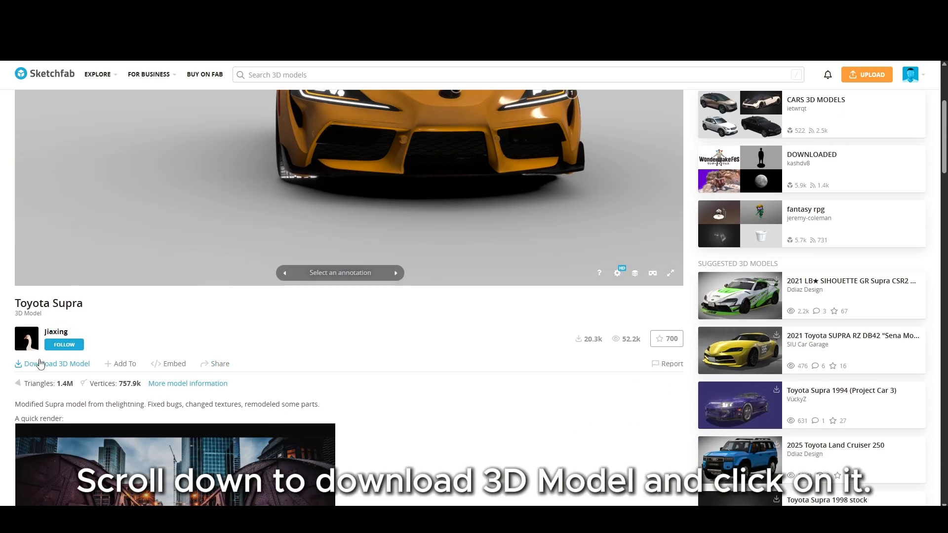
click(59, 364)
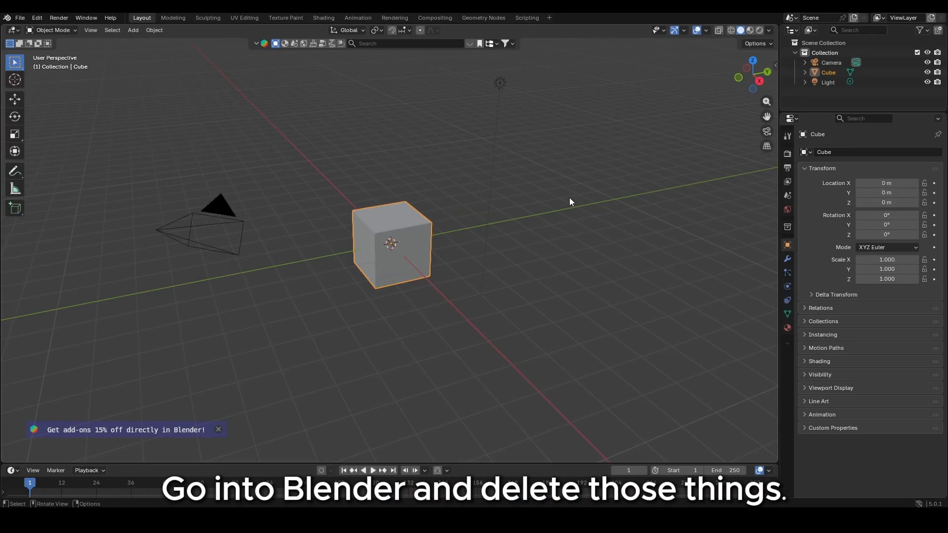
Step: Switch to Blender and delete the default camera, cube and light
drag(568, 64, 124, 318)
key(Delete)
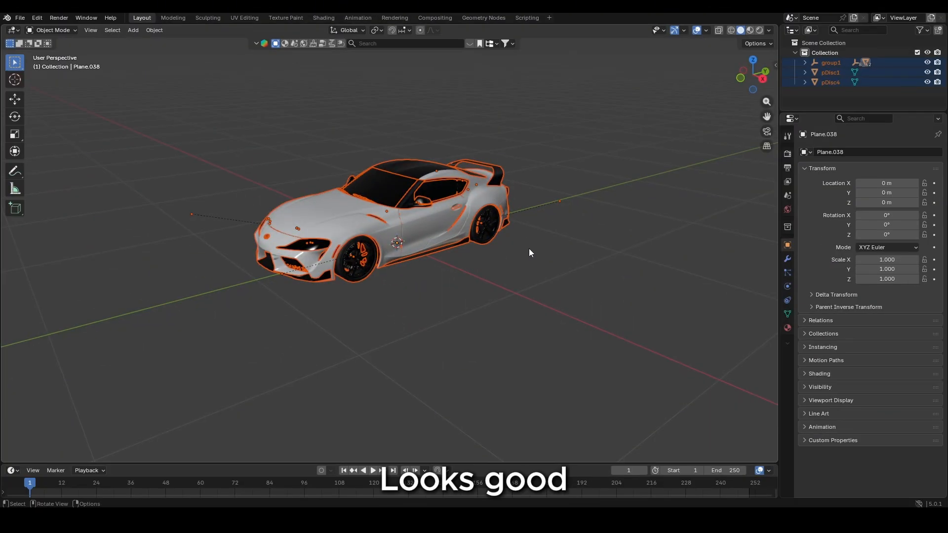
Step: Search the HDR assets for "sunrays" and list the free ones first
middle_drag(529, 248, 581, 254)
scroll(505, 257, up, 3)
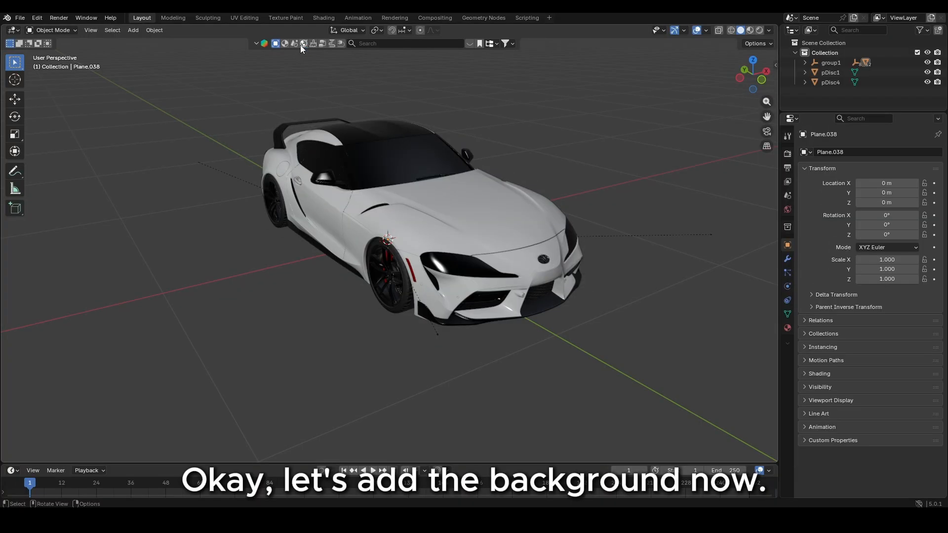
click(304, 43)
click(369, 44)
text(sunrays)
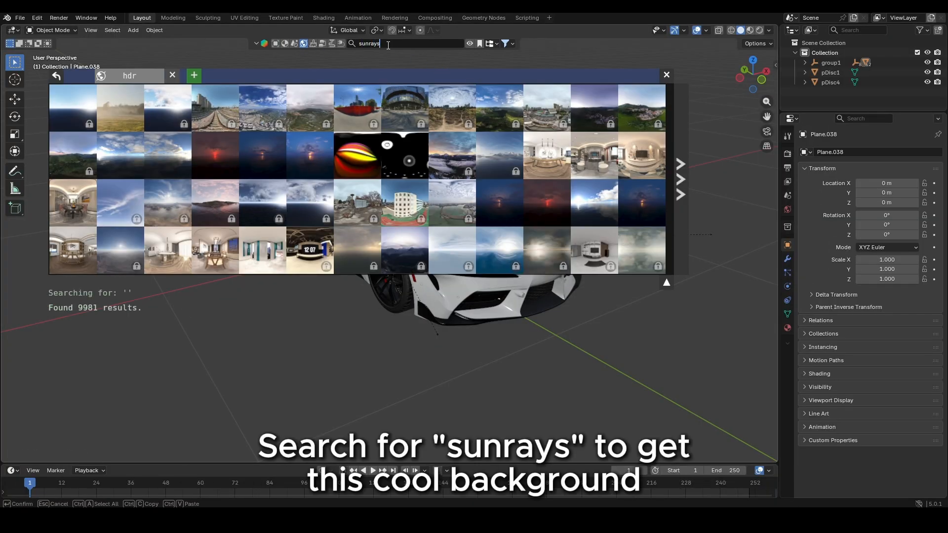
key(Return)
click(509, 43)
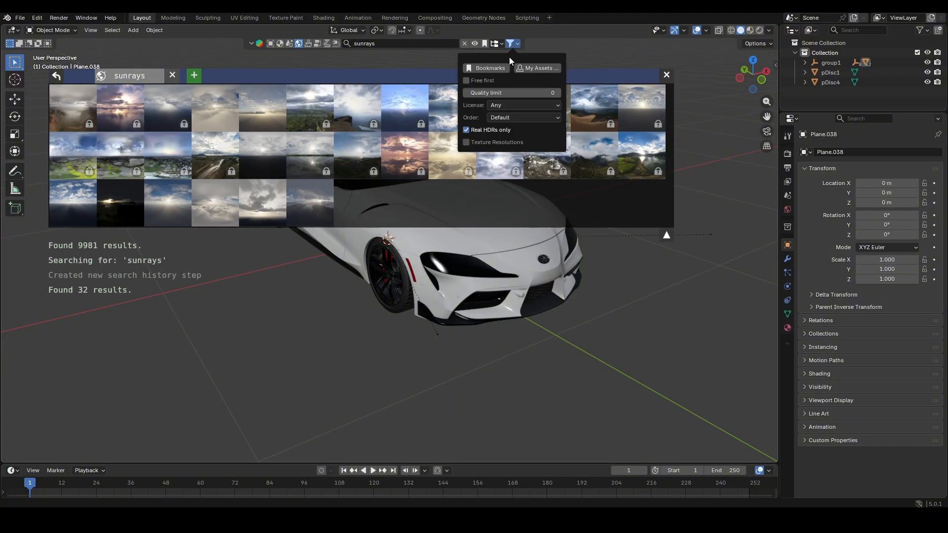
click(478, 81)
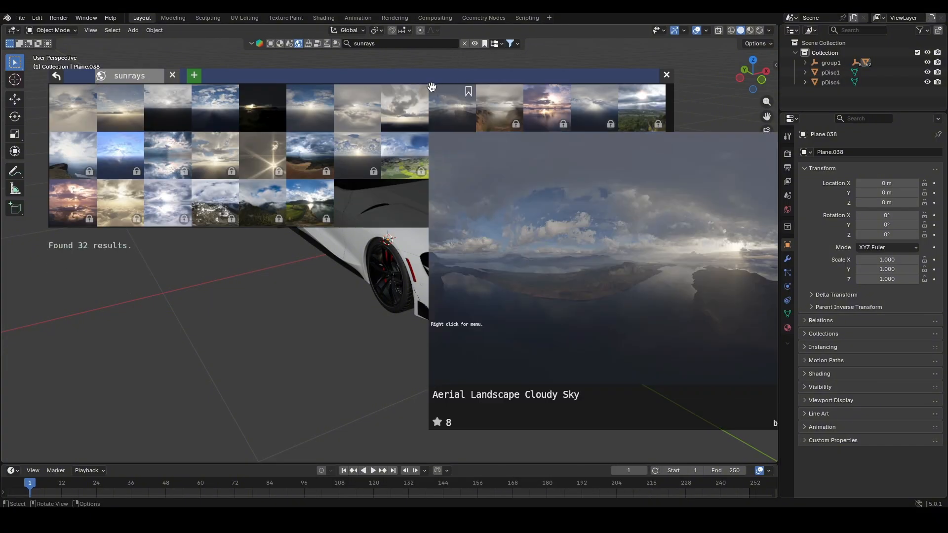
Step: Add the Aerial Dramatic Cloudy Sunset 14k HDR to the scene as background, downloaded at 2048 resolution
mouse_move(350, 106)
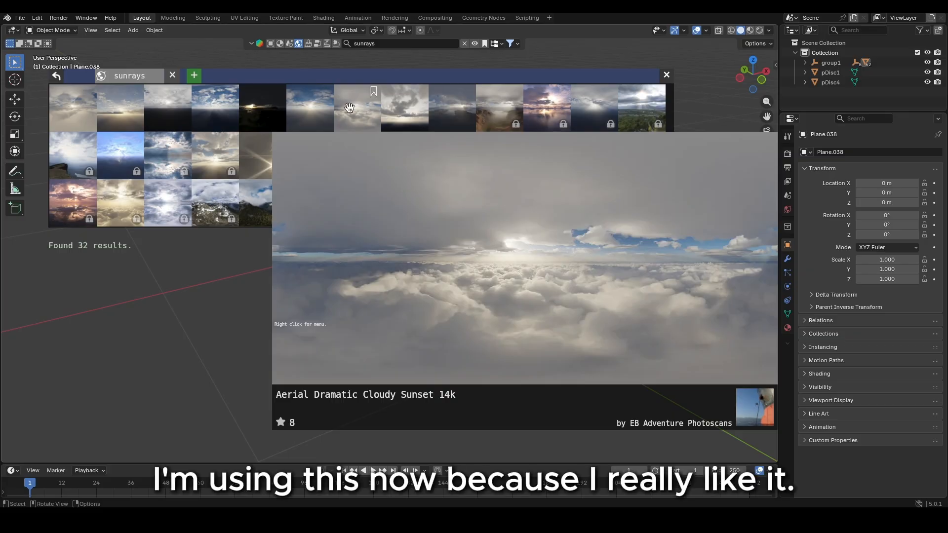
drag(354, 113, 160, 365)
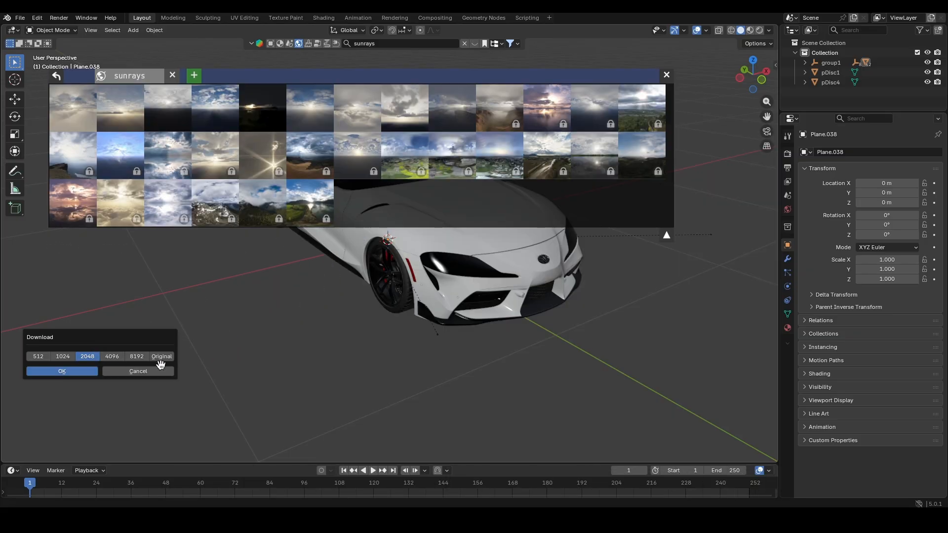
click(87, 371)
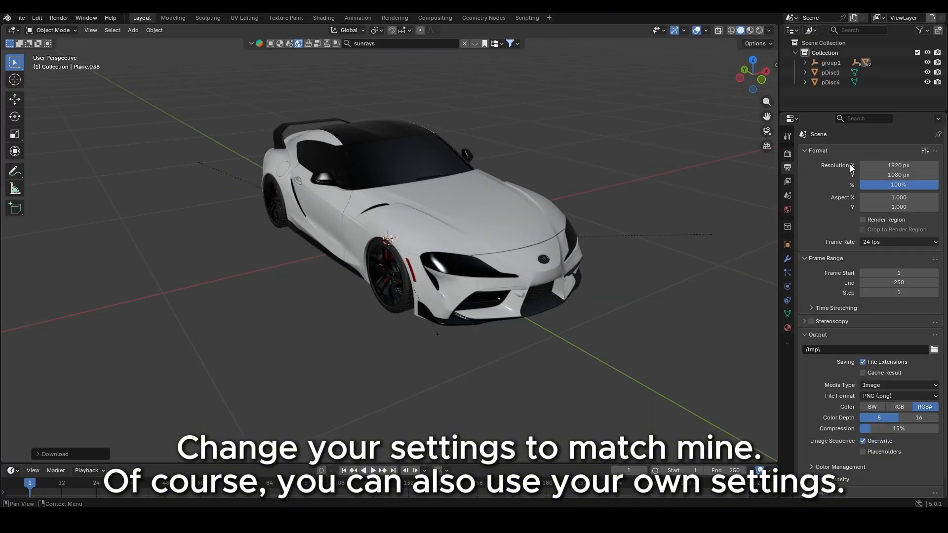
Step: Set the output resolution to 1080 x 1920 px and the frame rate to 30 fps
click(905, 168)
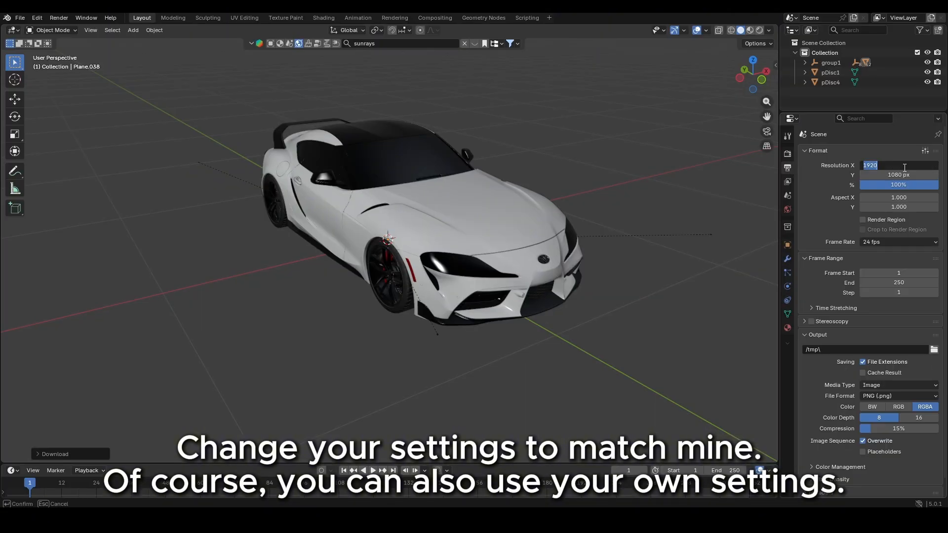
text(1080)
key(Return)
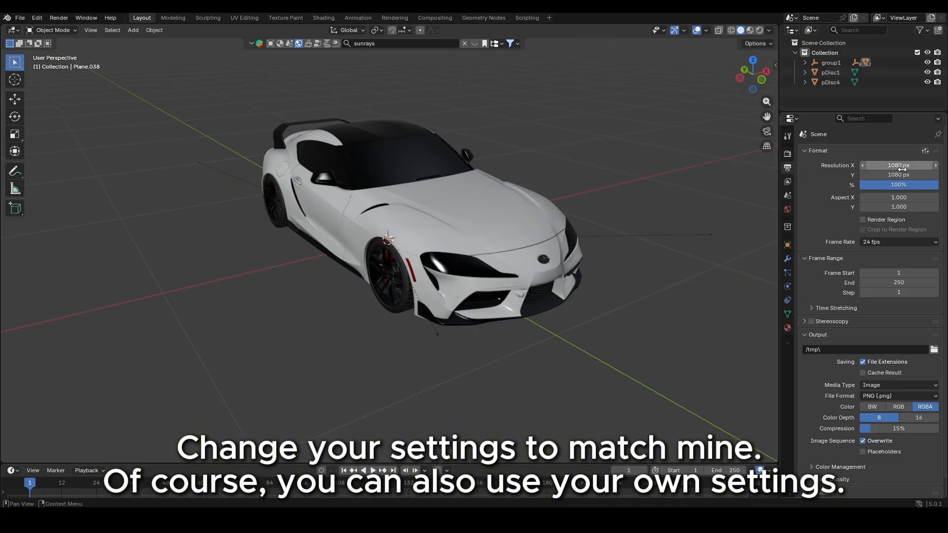
click(898, 175)
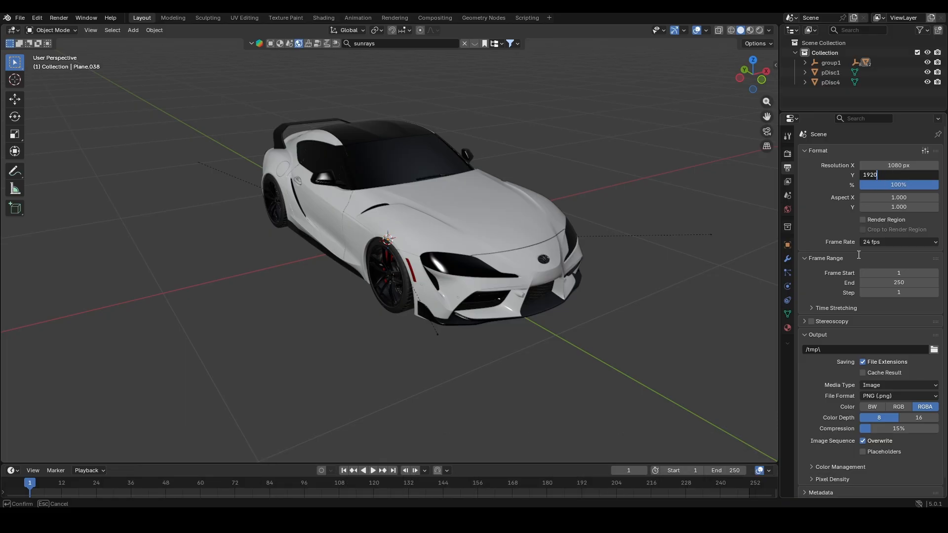
key(Return)
click(878, 241)
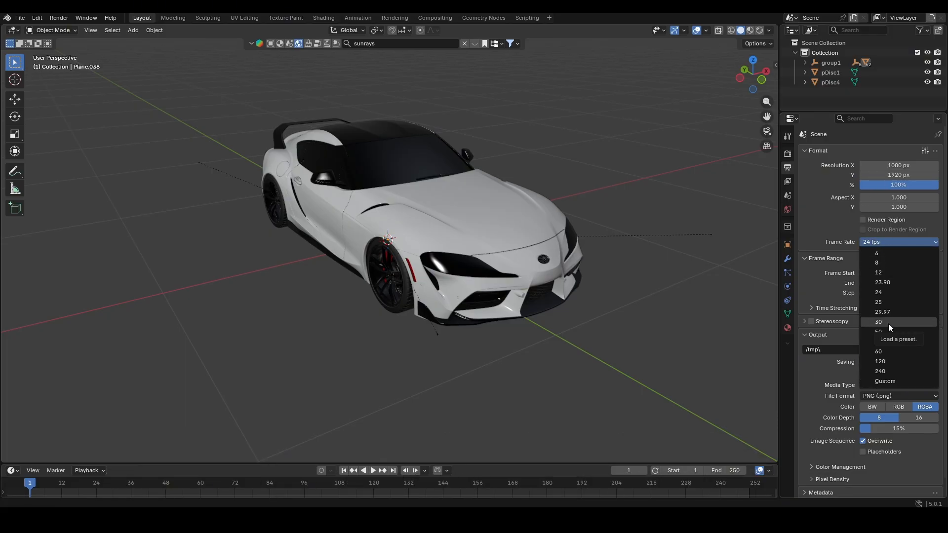
click(888, 322)
Step: Set the output media type to Video and the encoding container to MPEG-4
scroll(890, 324, down, 1)
click(882, 371)
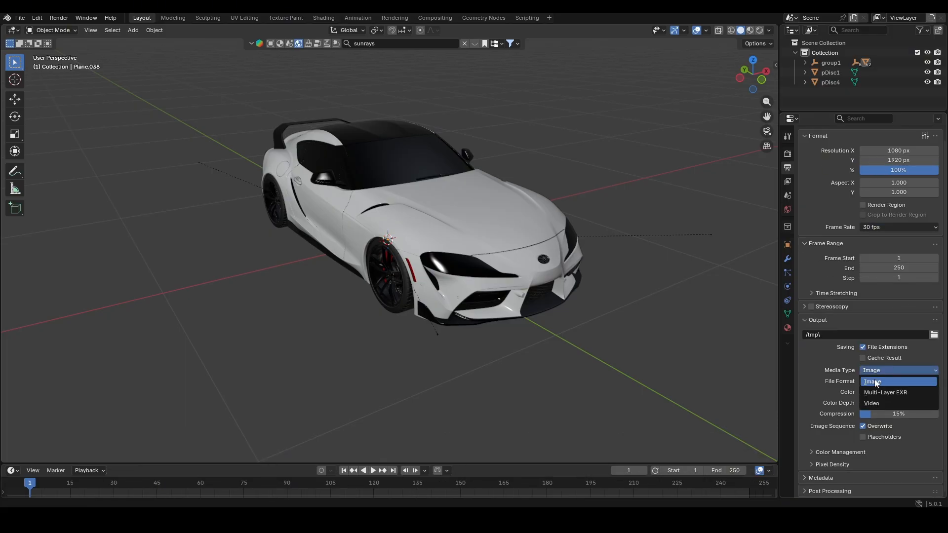
click(883, 404)
click(827, 423)
scroll(840, 407, down, 8)
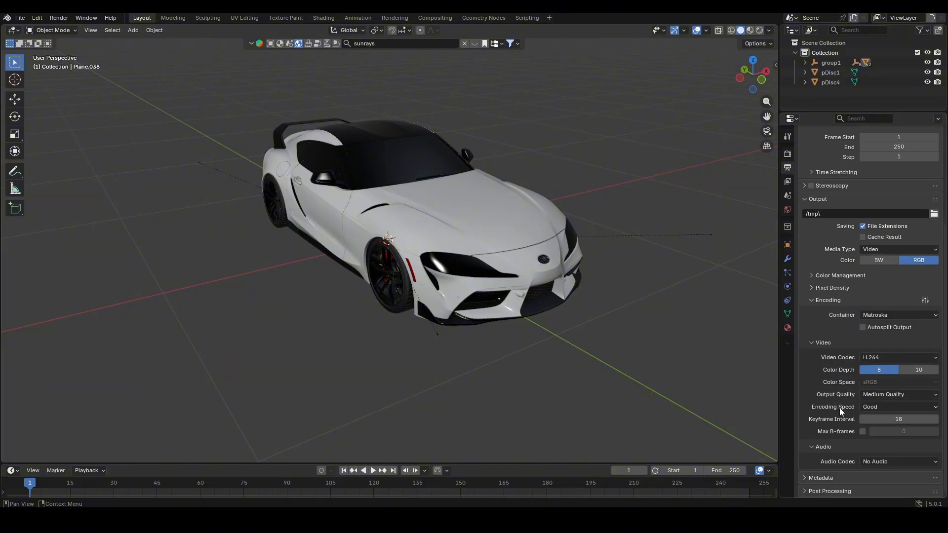
click(874, 315)
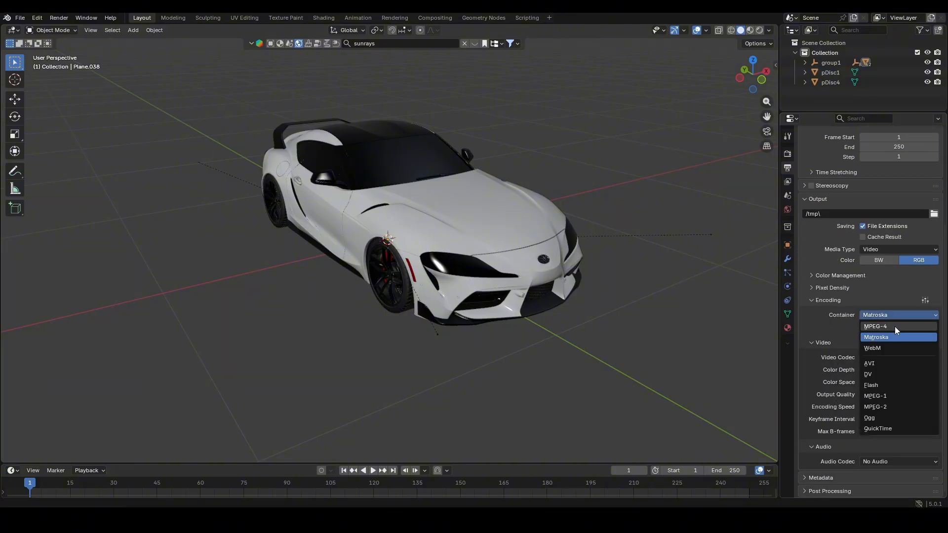
click(895, 327)
Step: Set the video output quality to High Quality and the audio codec to MP3
click(879, 394)
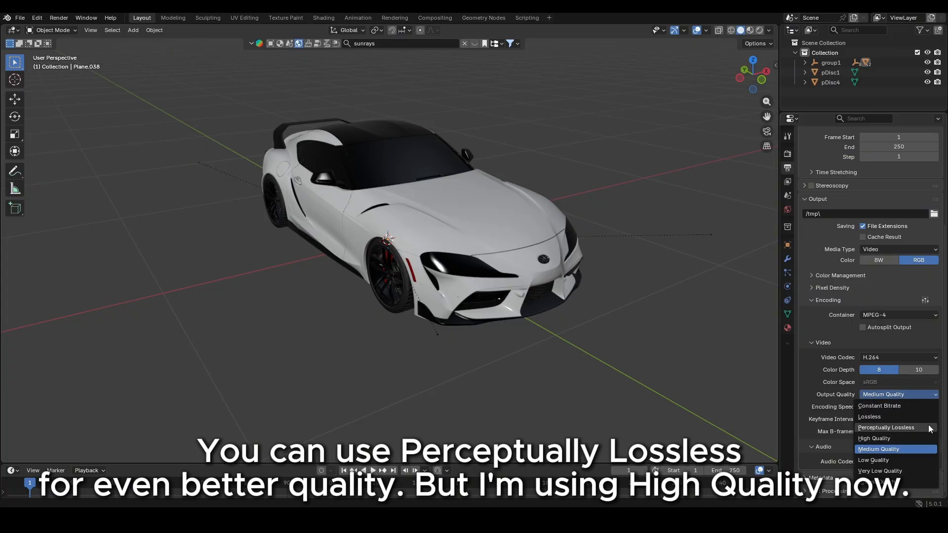
click(900, 439)
click(880, 461)
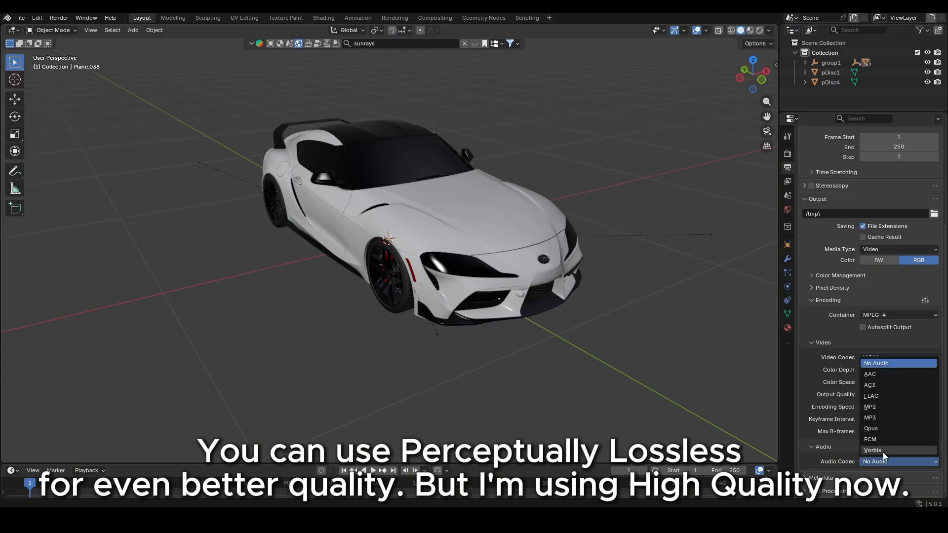
click(895, 416)
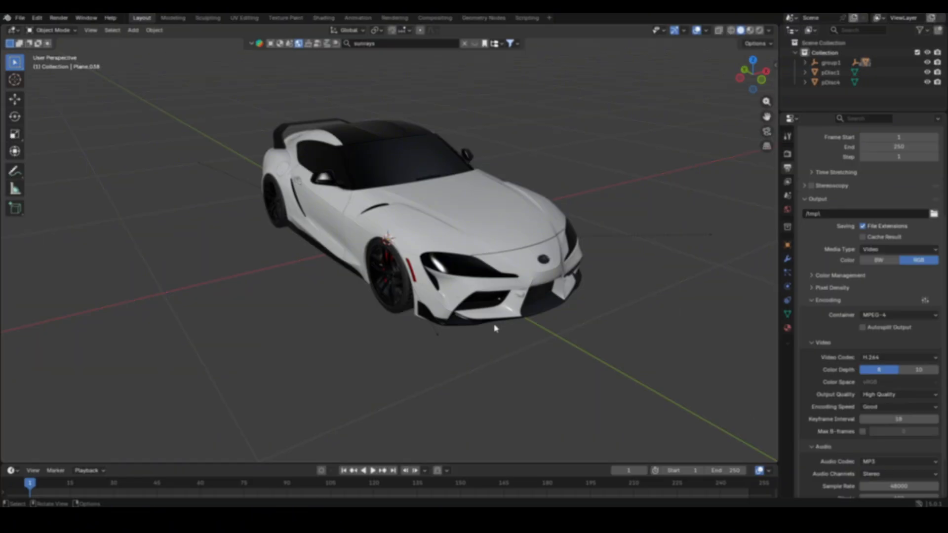
Step: Save the project as "yt tutorail car sky.blend" and switch the viewport to rendered shading
click(20, 18)
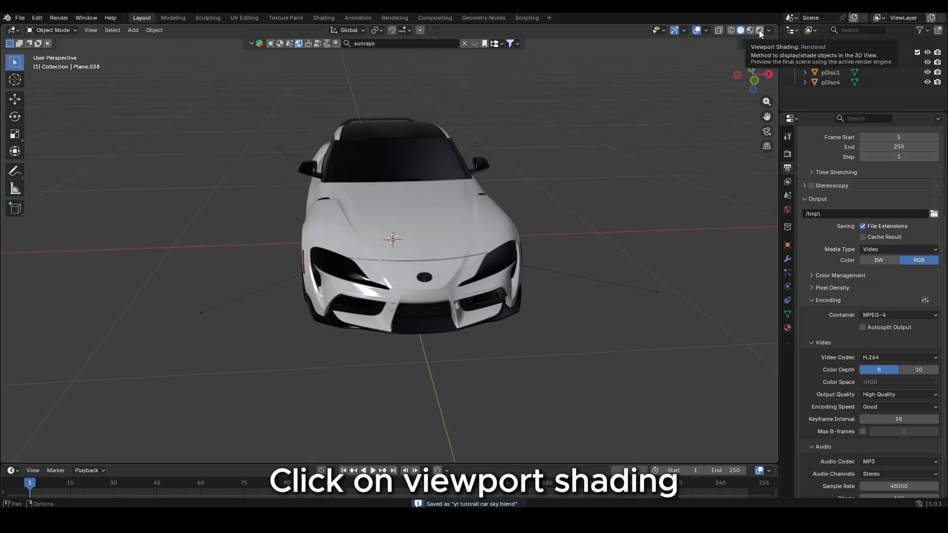
click(759, 30)
Step: Change the surface shader of the headlight glass material balck_tint_glass to Transparent BSDF
middle_drag(650, 110, 643, 156)
middle_drag(204, 225, 467, 126)
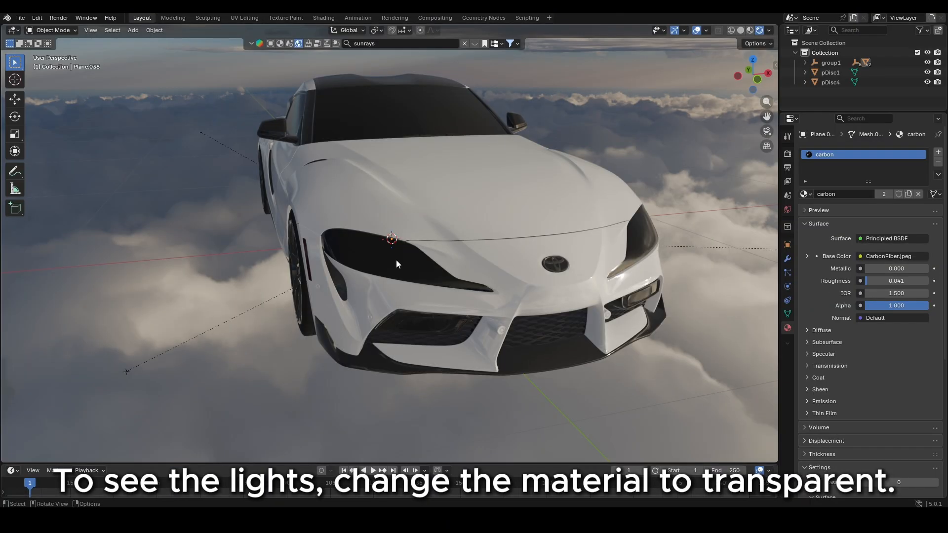
click(396, 263)
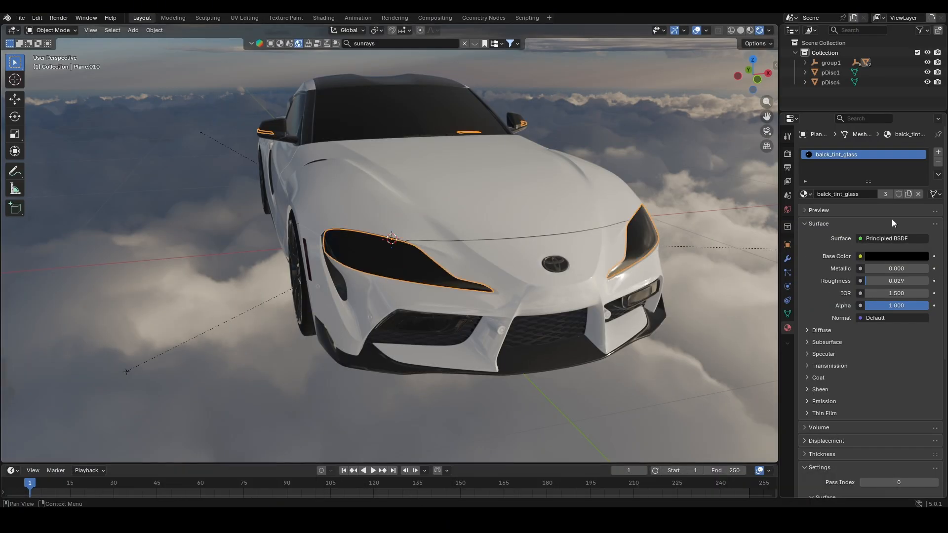
click(889, 239)
click(813, 478)
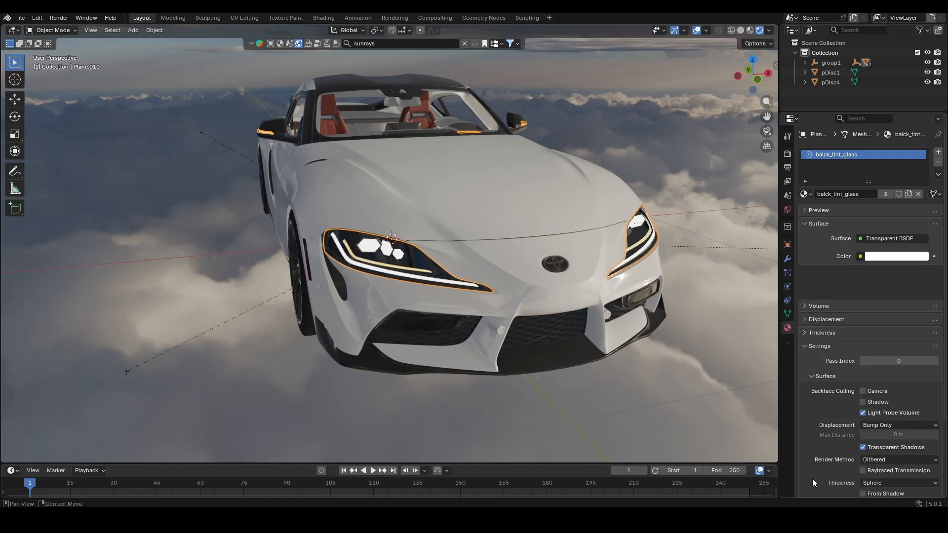
Step: Change the headlights' light material to an Emission shader with a strength of 15
scroll(358, 266, up, 6)
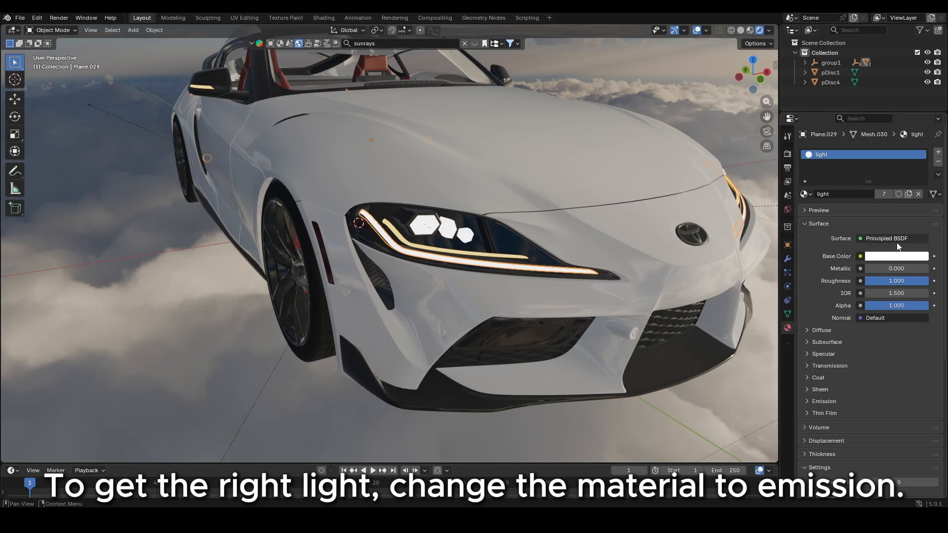
click(889, 239)
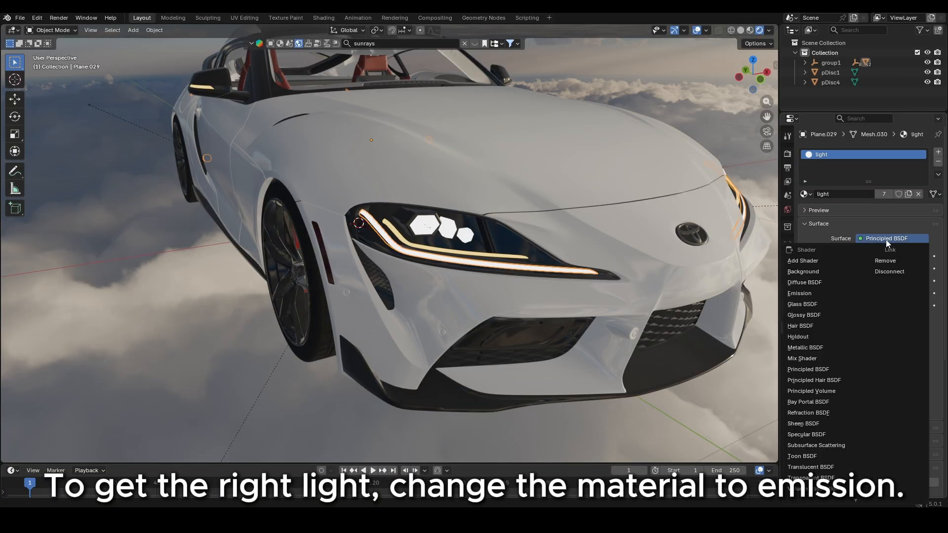
click(814, 293)
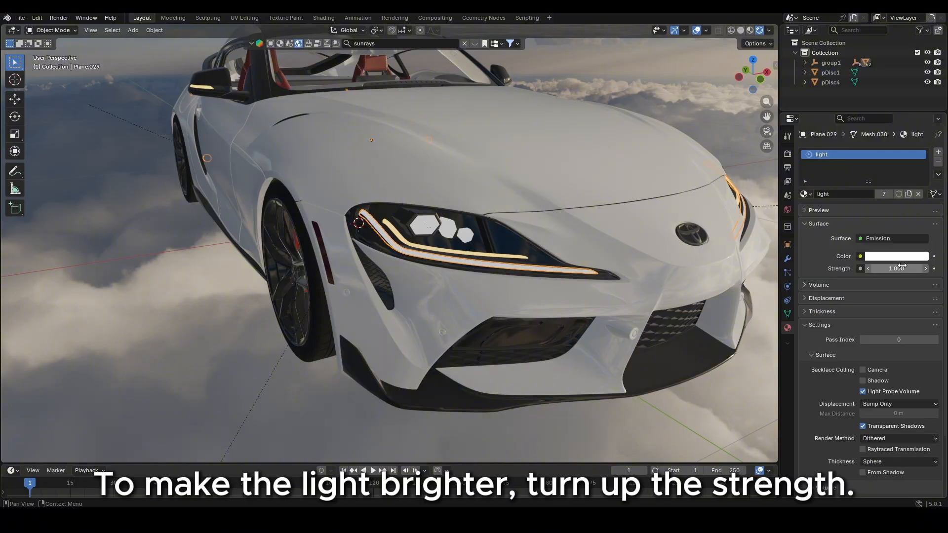
drag(902, 270, 926, 273)
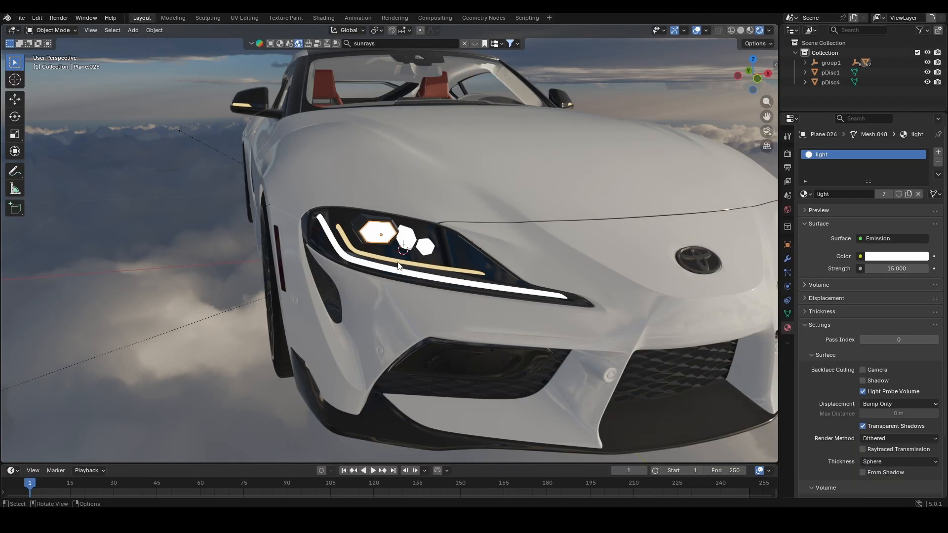
Step: Select the inner orange headlight strip and brighten the base color of its orange_light material
click(400, 265)
click(400, 266)
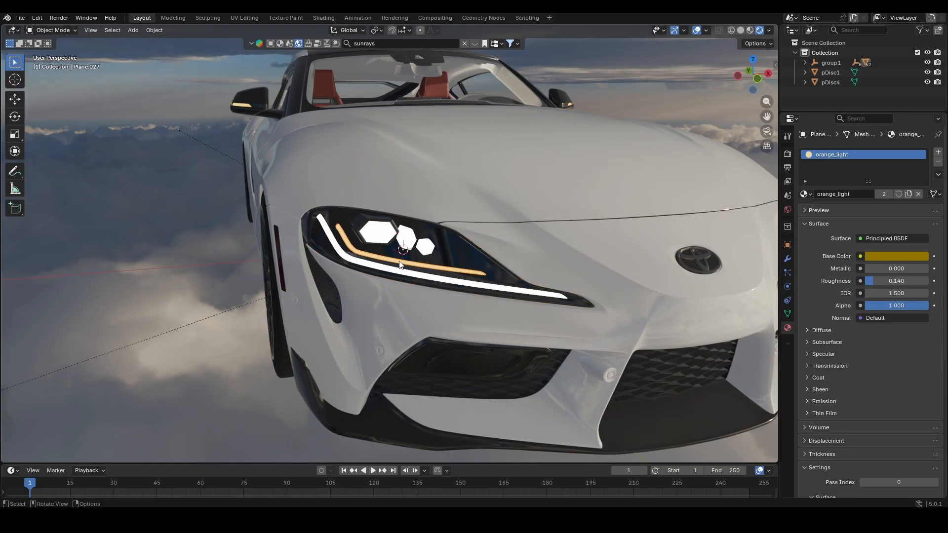
click(893, 260)
drag(924, 119, 922, 86)
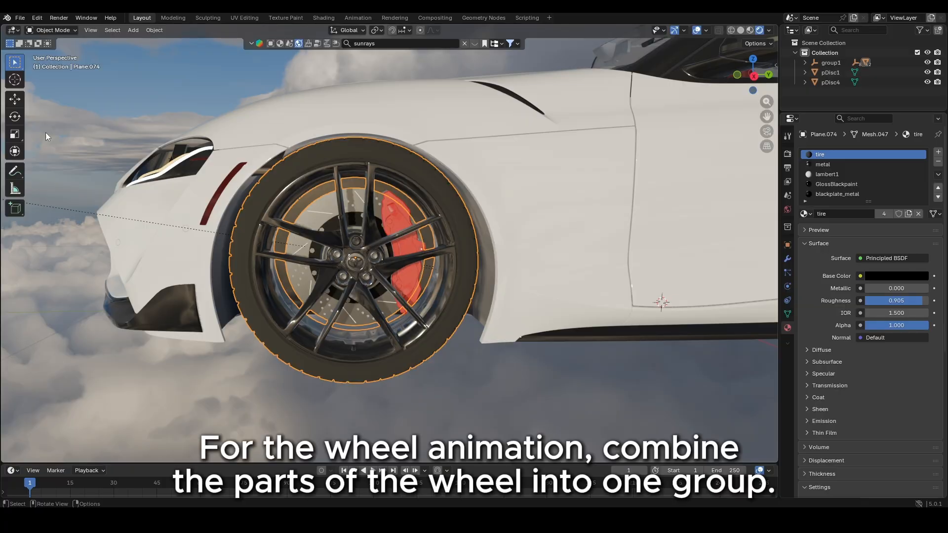
Step: Move the front wheel out of the wheel arch to test which parts belong to it, and undo the move
click(16, 99)
drag(391, 258, 150, 258)
key(ctrl+z)
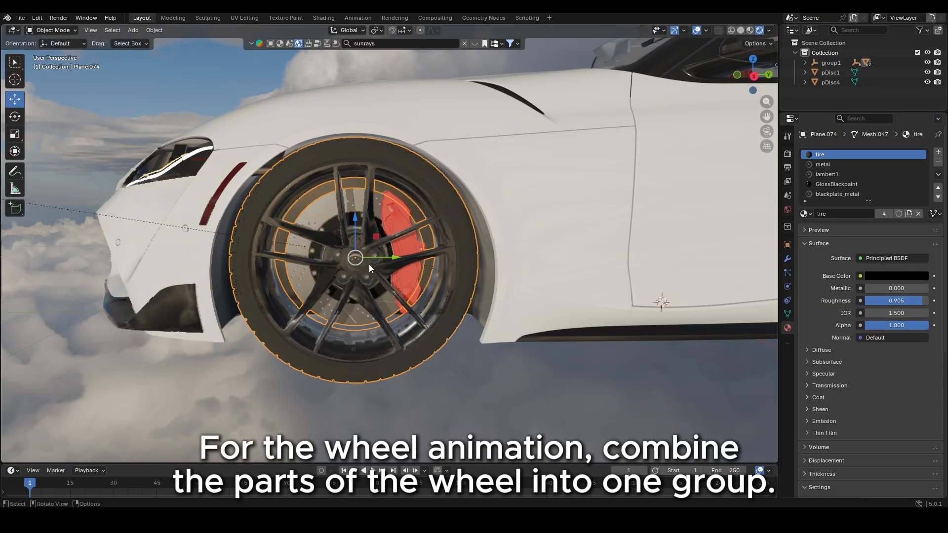
Step: Join the front wheel and its red brake caliper into one object and test-move the combined wheel sideways
shift+click(408, 244)
right_click(388, 244)
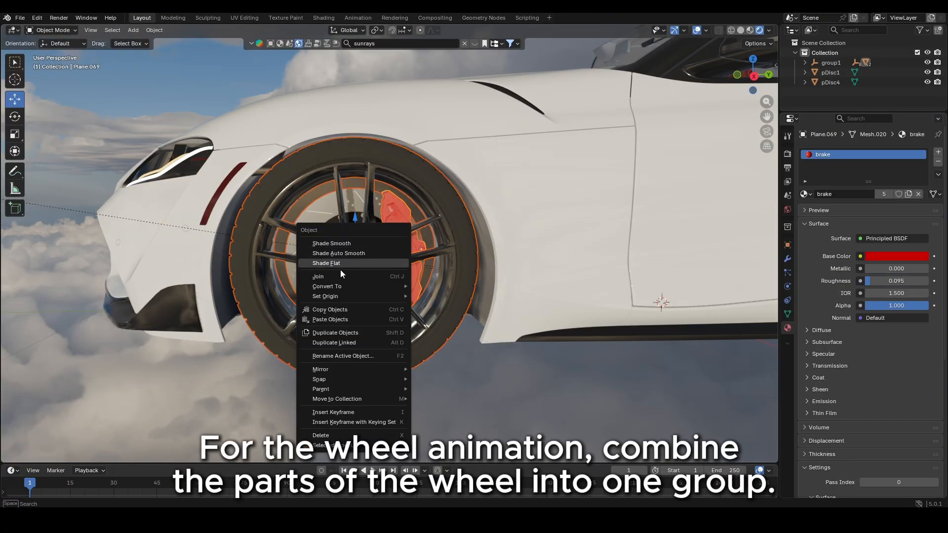
click(358, 277)
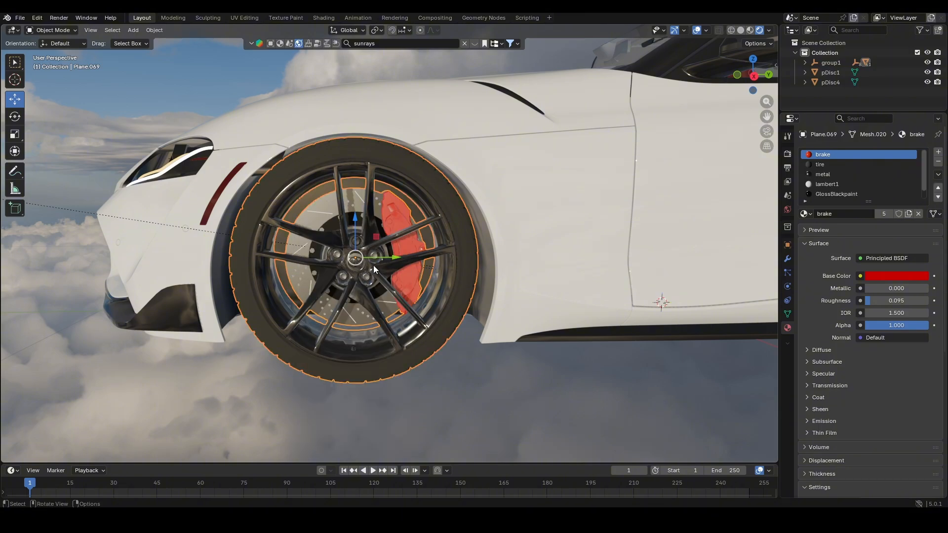
drag(375, 266, 129, 271)
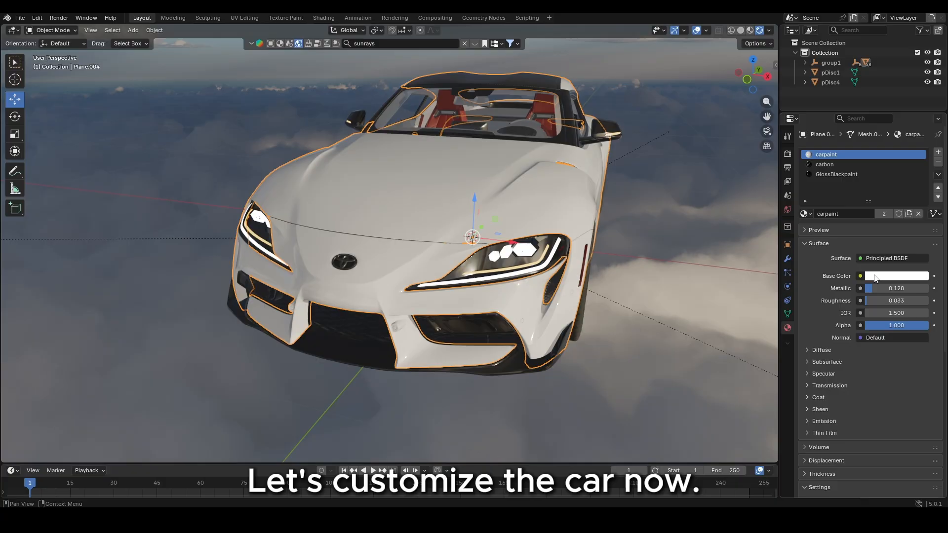
Step: Set the base color of the car body's carpaint material to pink, #FFB7F8FF
click(897, 276)
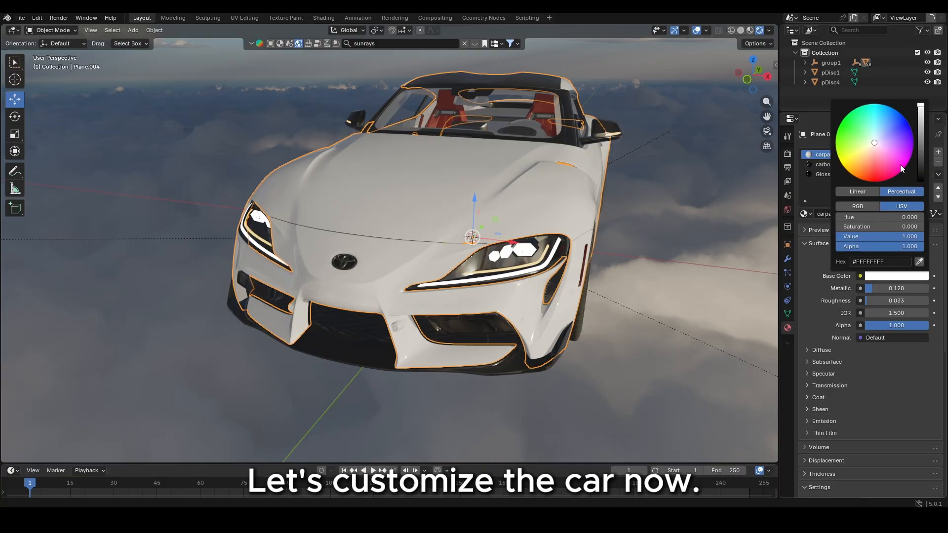
mouse_move(902, 168)
mouse_down()
mouse_move(882, 146)
mouse_move(866, 160)
mouse_move(863, 115)
mouse_move(875, 171)
mouse_move(884, 150)
mouse_up()
click(886, 261)
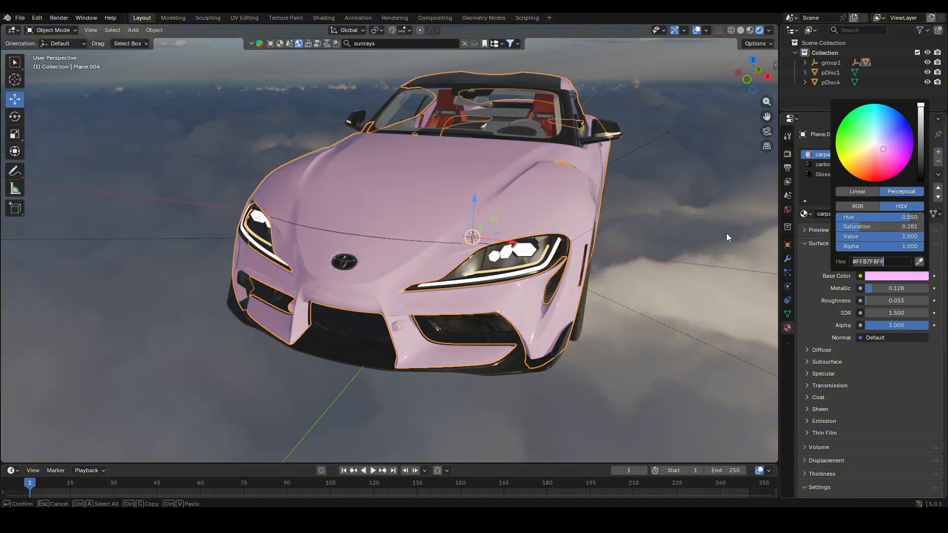
Step: Set the GlossBlackpaint material's base color to black, its metallic to 0.5 and its roughness to 0
click(858, 175)
click(893, 273)
mouse_move(922, 177)
mouse_down()
mouse_move(922, 131)
mouse_move(921, 186)
mouse_up()
drag(877, 289, 931, 289)
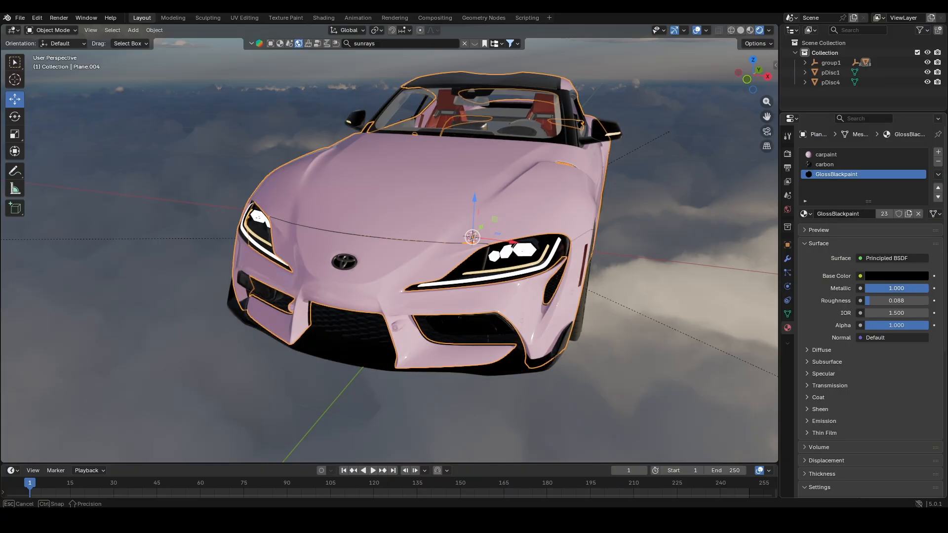
middle_drag(686, 242, 656, 242)
middle_drag(582, 252, 607, 244)
scroll(607, 245, up, 3)
click(693, 235)
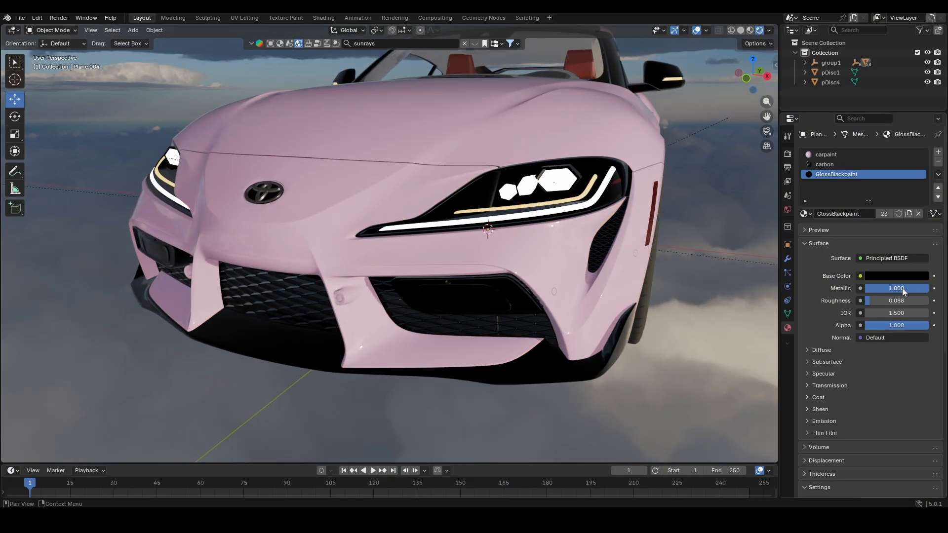
mouse_move(903, 288)
mouse_down()
mouse_move(868, 289)
mouse_move(870, 301)
mouse_move(878, 288)
mouse_move(900, 289)
mouse_up()
double_click(900, 289)
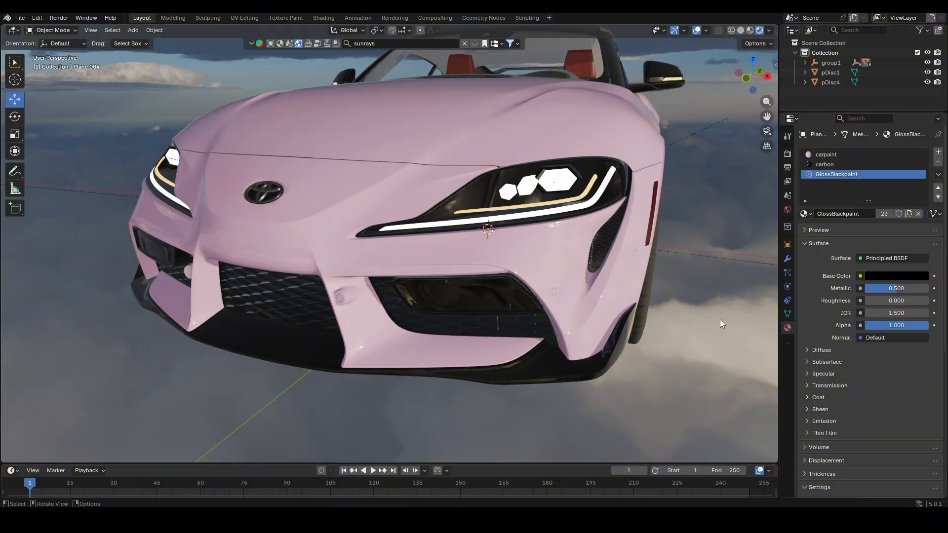
Step: Select the trim around the car's cabin and darken its blackleather material's base color to black
scroll(541, 148, down, 3)
middle_drag(541, 148, 807, 200)
click(840, 164)
click(478, 195)
click(500, 185)
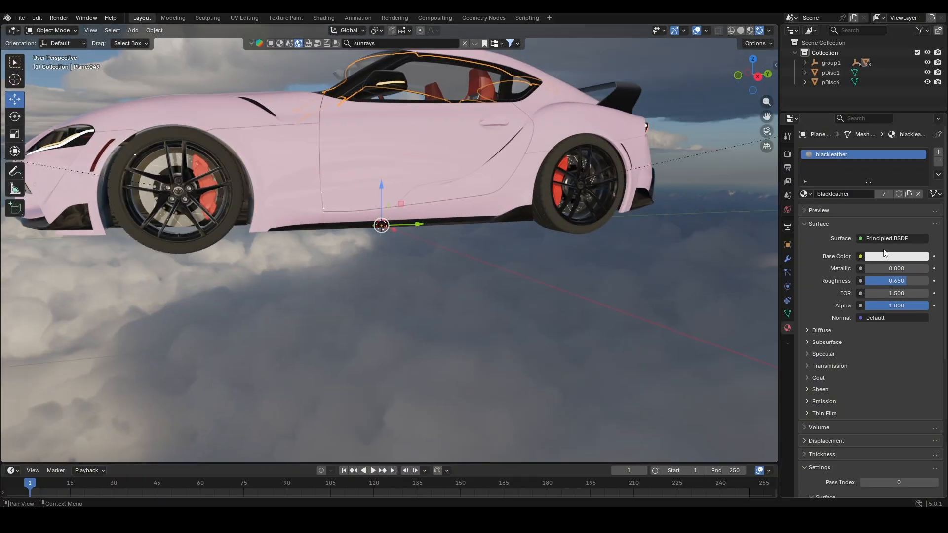
click(897, 256)
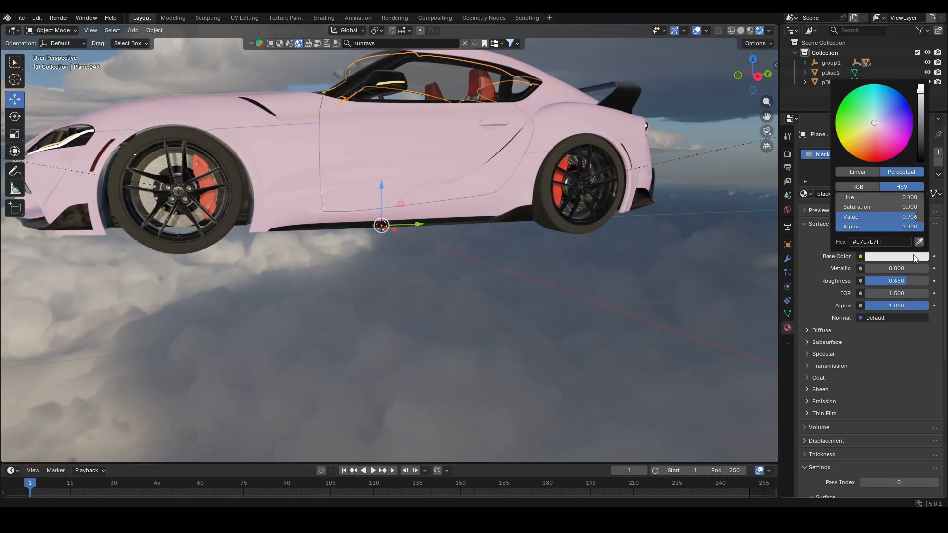
drag(921, 89, 921, 160)
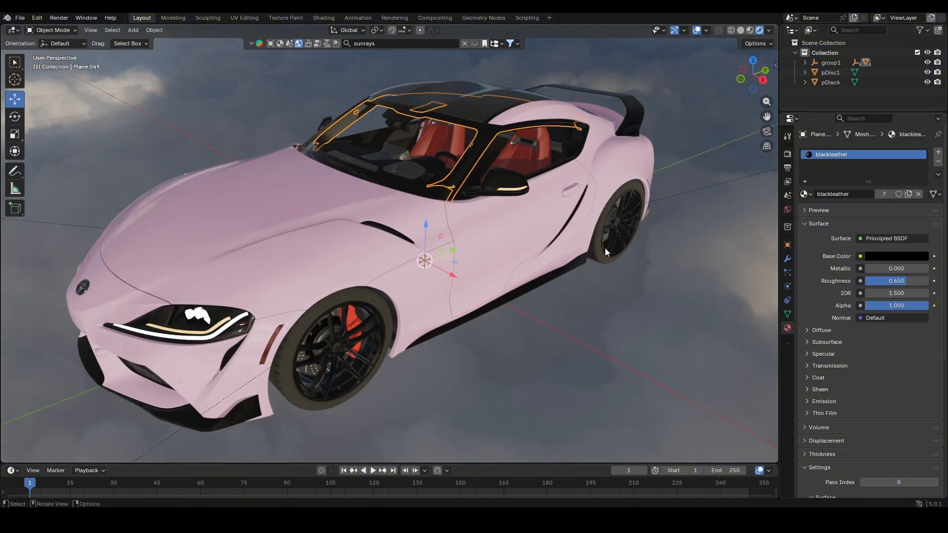
Step: Select the car seats and set the base color of their seat material to black, #000000FF
click(540, 153)
click(897, 256)
drag(921, 135, 921, 163)
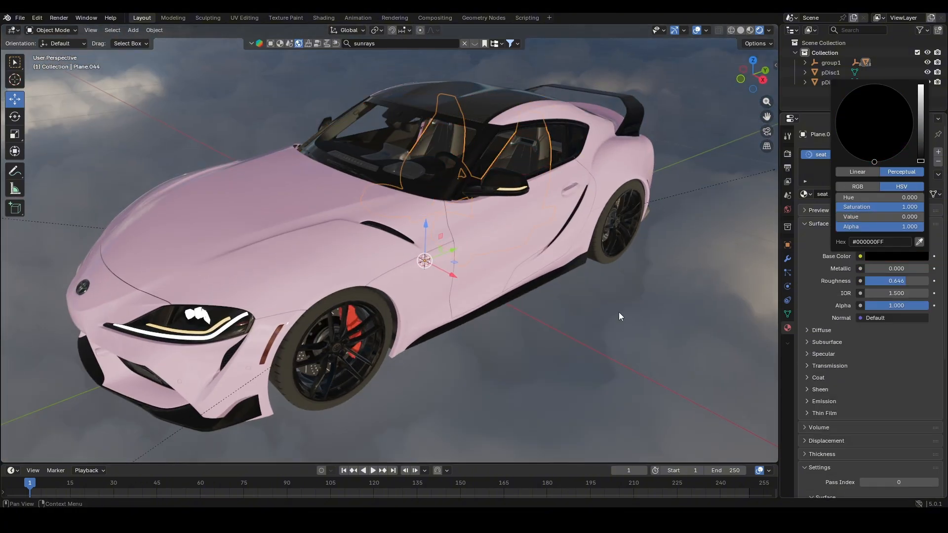
Step: Show the rear license plate's carplate material in the Shading workspace with the plate close up in the viewport
key(shift+grave)
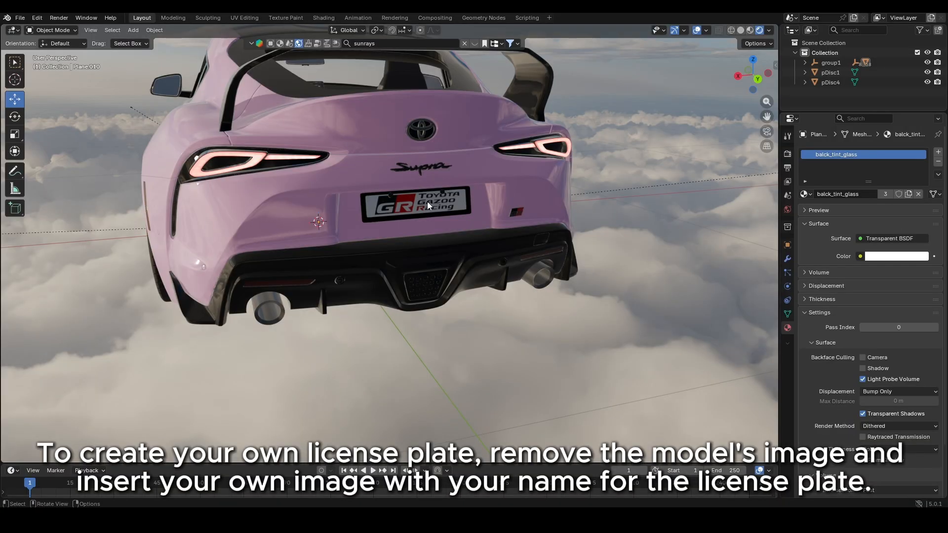
click(324, 18)
scroll(514, 171, up, 7)
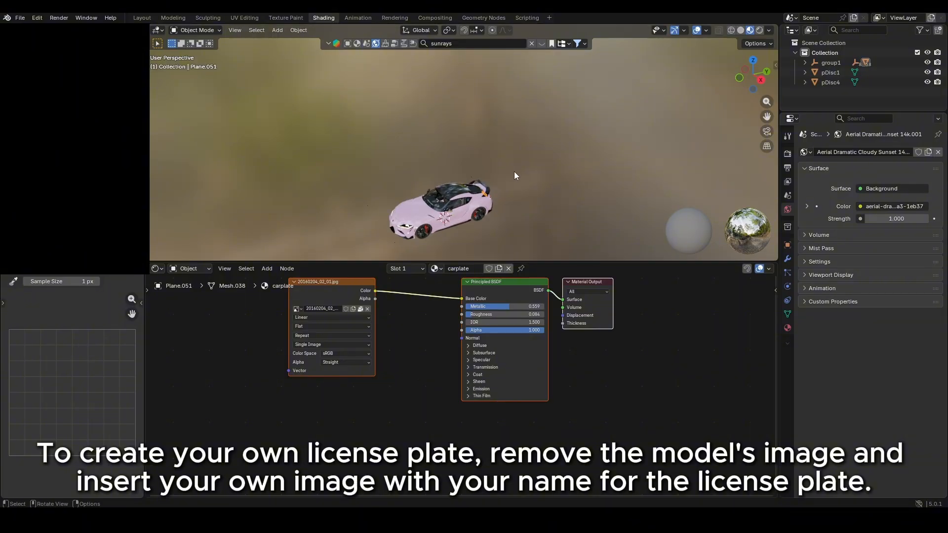
middle_drag(515, 171, 393, 182)
key(shift+grave)
key(w)
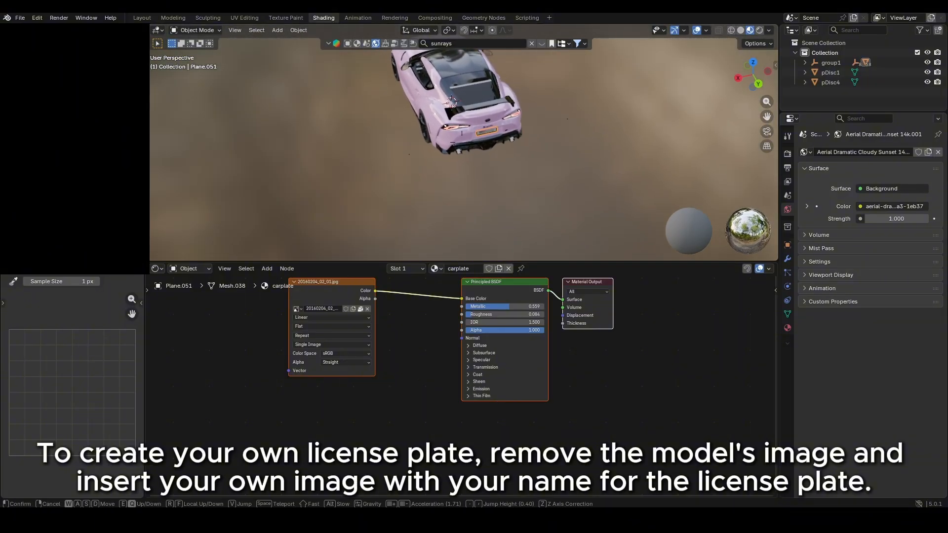
click(463, 142)
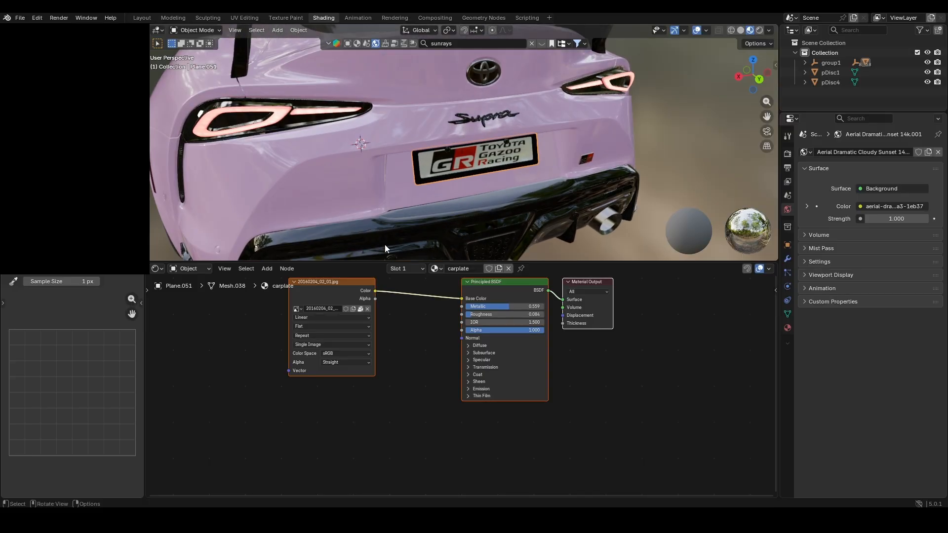
Step: Replace the carplate material's image texture with the custom name-plate JPEG and connect its Color output to Base Color
click(203, 350)
middle_drag(216, 351, 235, 384)
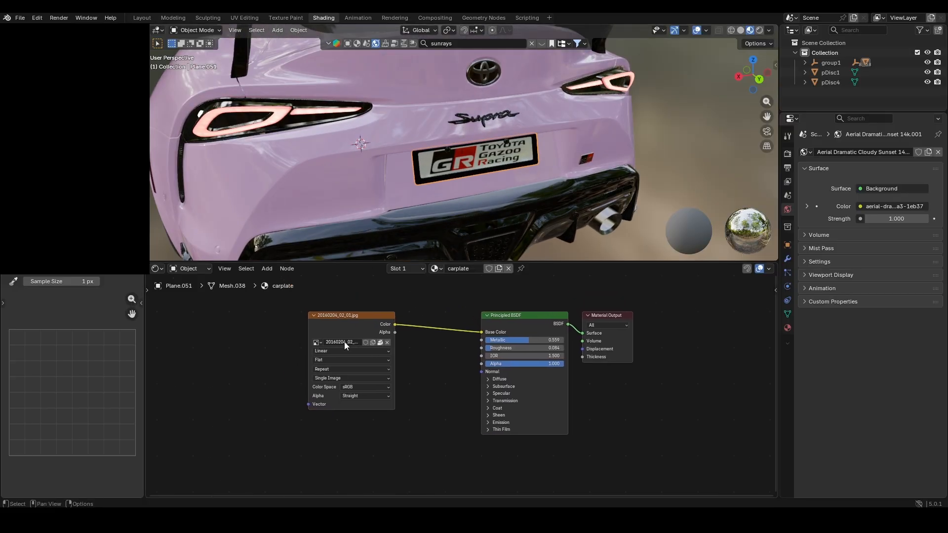
click(365, 321)
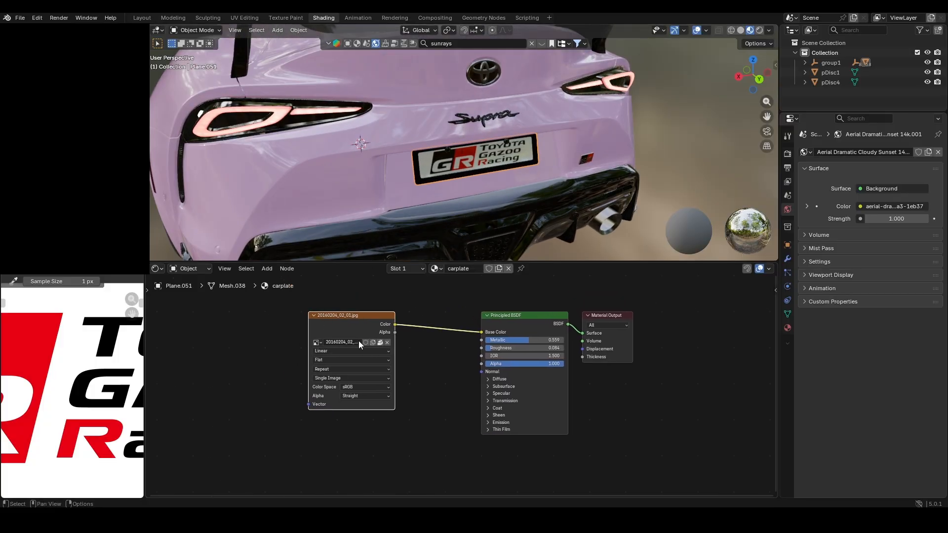
key(x)
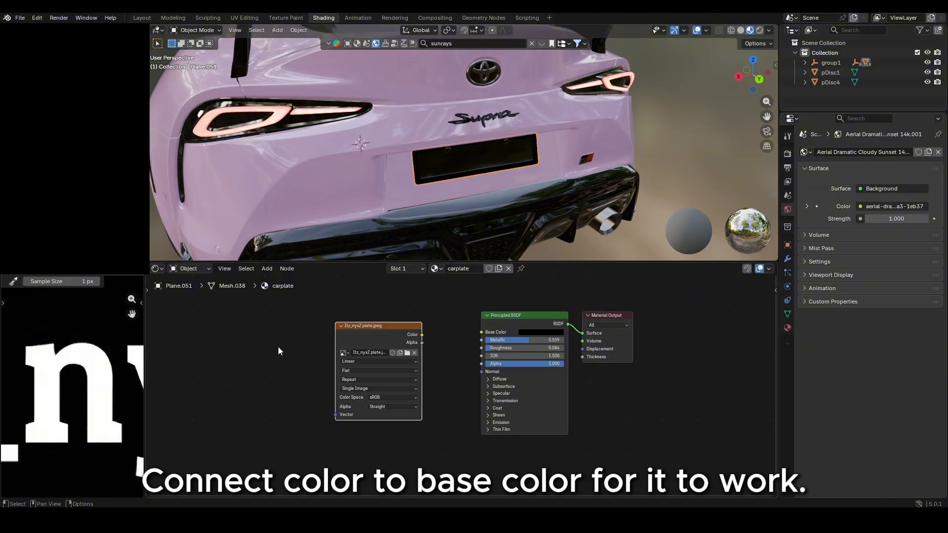
scroll(70, 354, down, 6)
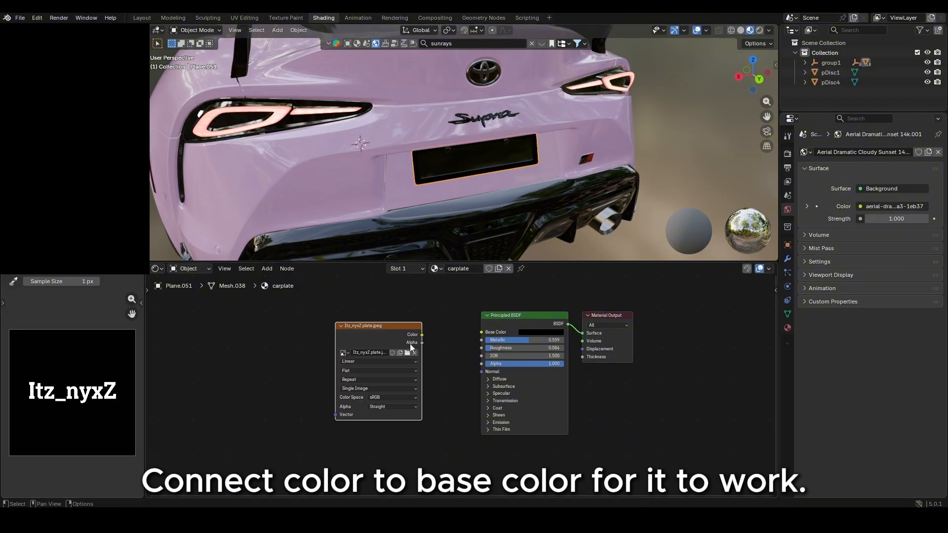
drag(423, 335, 481, 332)
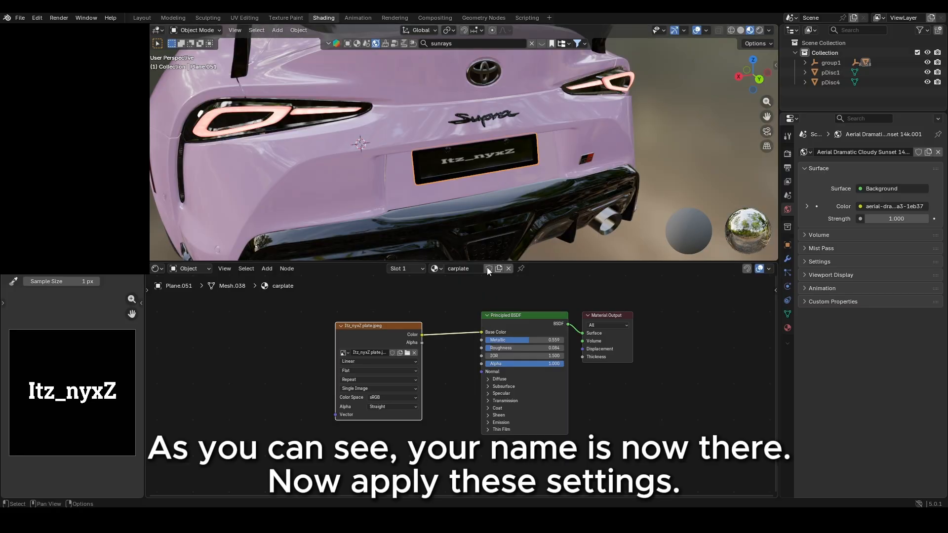
Step: Set the carplate material's metallic to 1.0 and its roughness to 0 on the Principled BSDF
middle_drag(478, 207, 478, 196)
scroll(478, 146, up, 4)
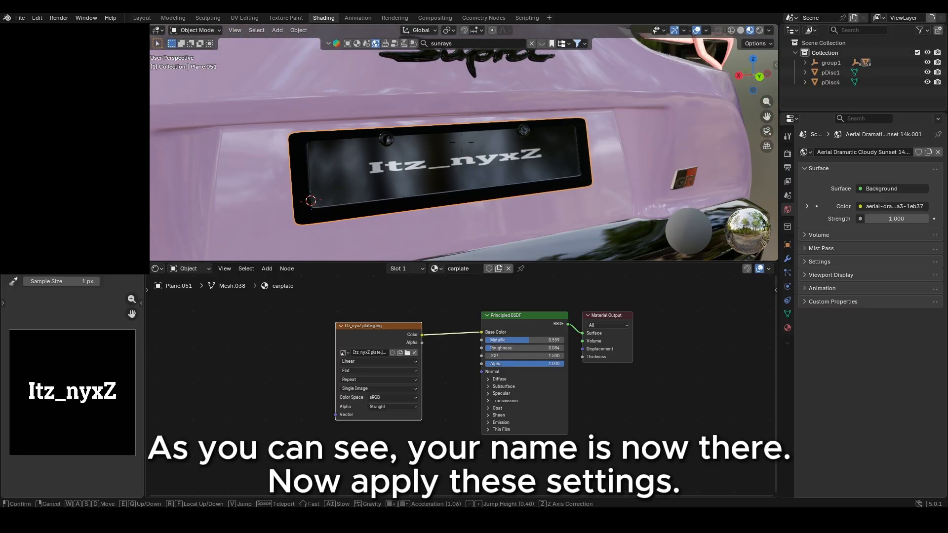
drag(518, 341, 565, 340)
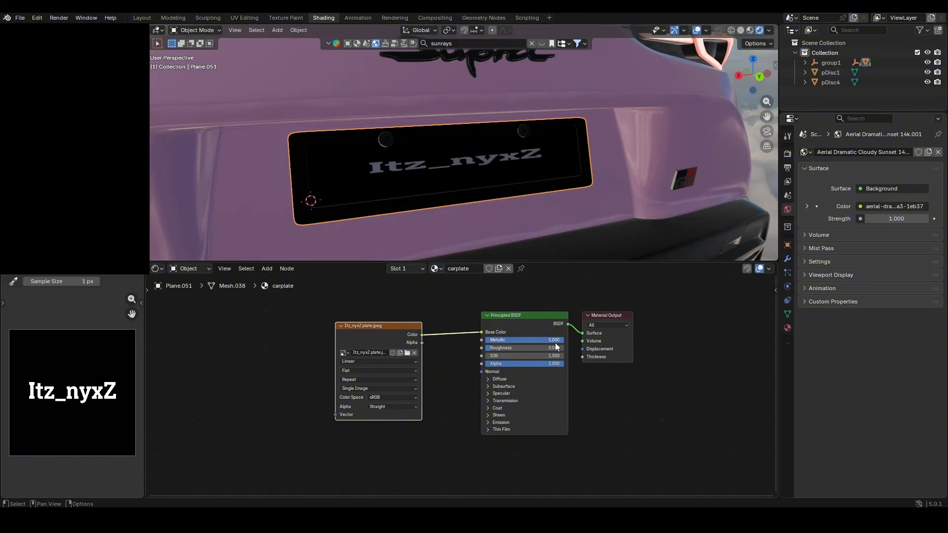
drag(524, 348, 487, 348)
Step: Set the plate image texture's interpolation to Closest and connect its Alpha output to the Principled BSDF's Alpha
click(394, 362)
click(350, 387)
drag(421, 343, 481, 365)
scroll(456, 343, down, 1)
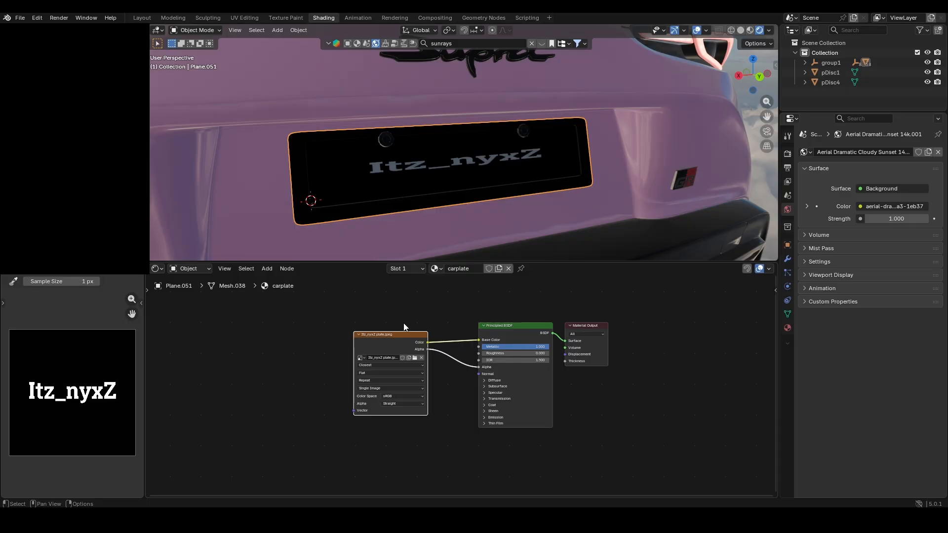
Step: Back in the Layout workspace, give the exhaust tips' metal material a black base color and a roughness of 0.65
click(142, 17)
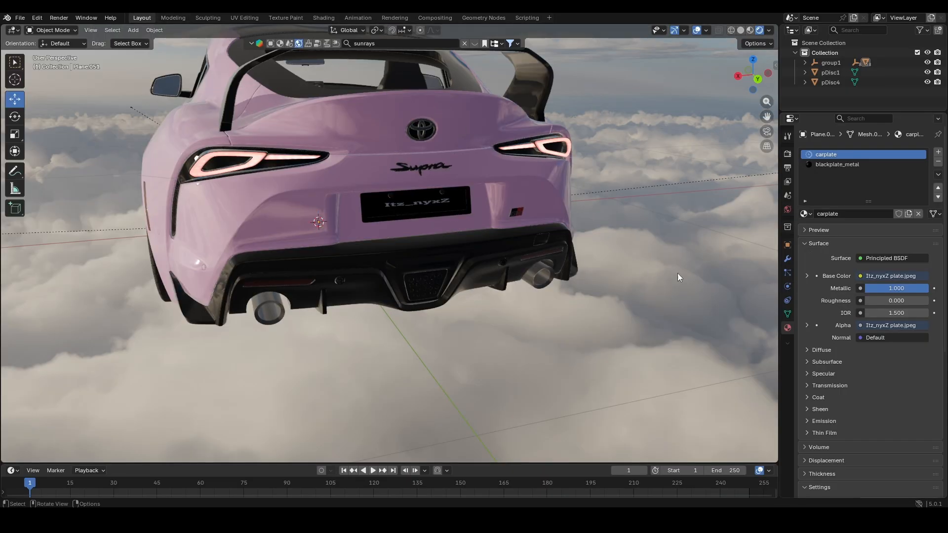
key(shift+grave)
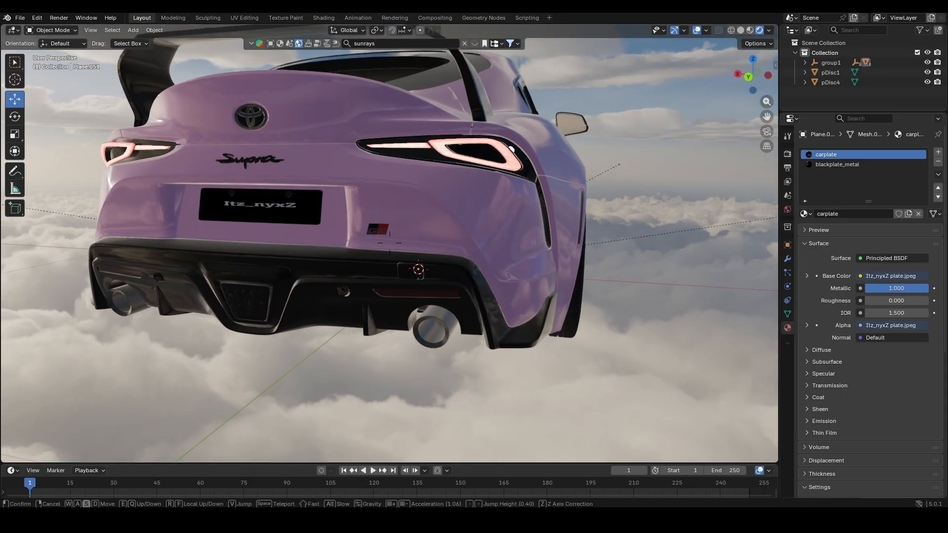
click(407, 301)
click(407, 301)
click(897, 256)
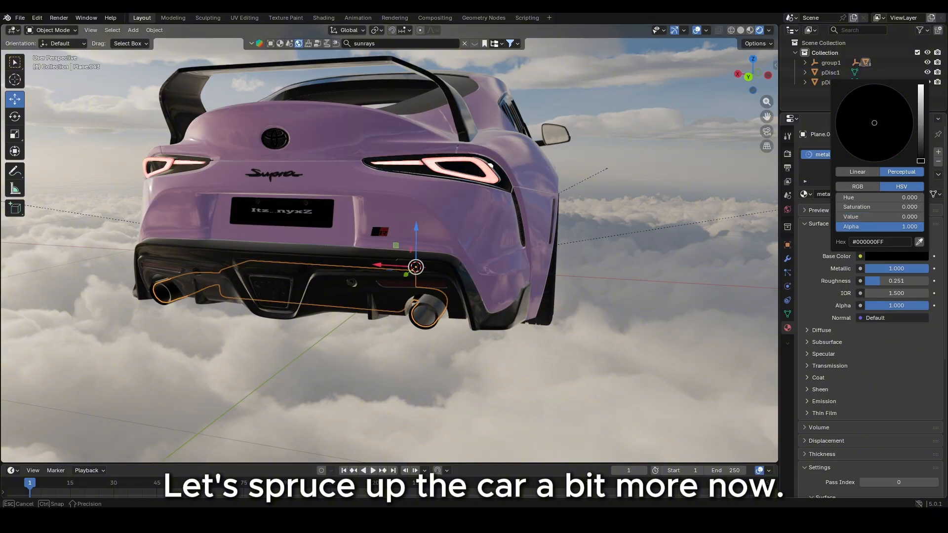
drag(887, 270, 904, 281)
click(899, 281)
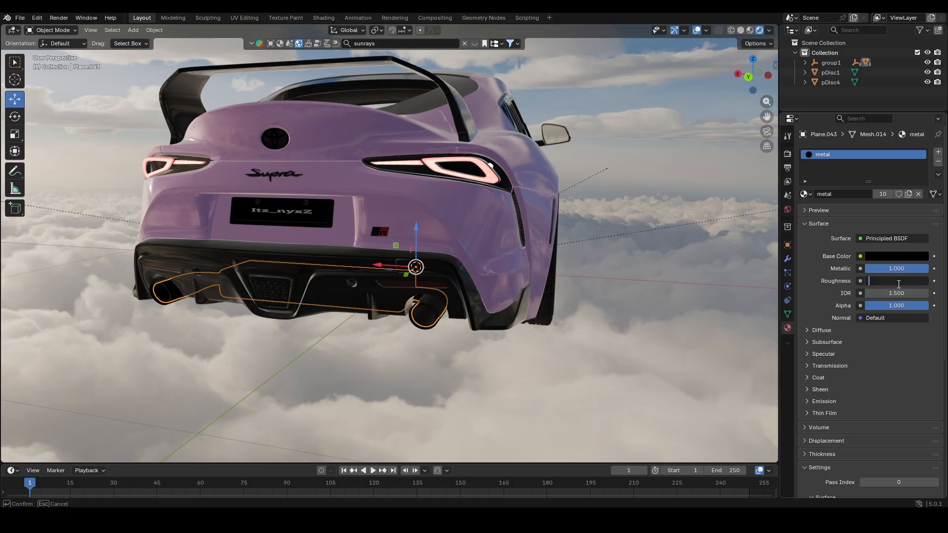
text(.65)
key(Return)
Step: Select the Toyota emblem on the car's nose and set its metal material's base color to white, #FFFFFFFF
key(shift+grave)
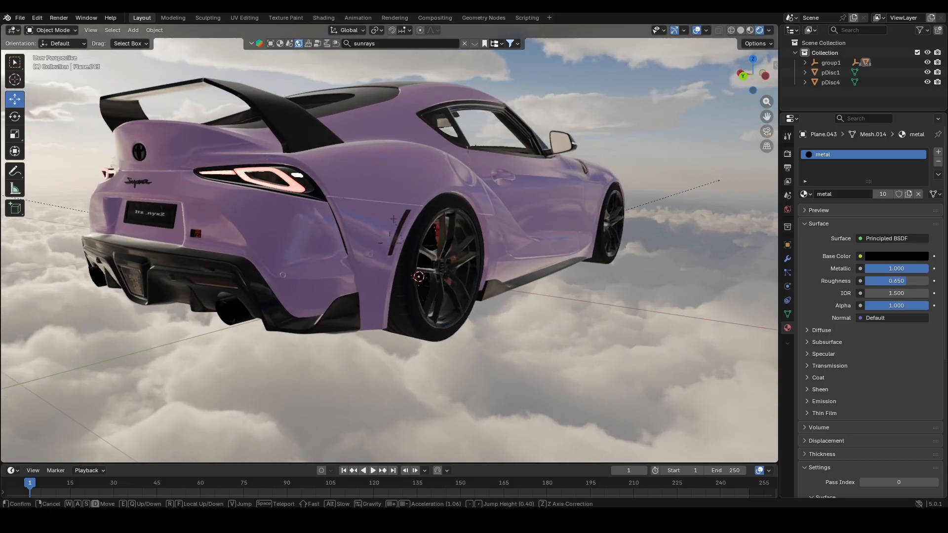
key(w)
key(d)
click(629, 215)
key(Down)
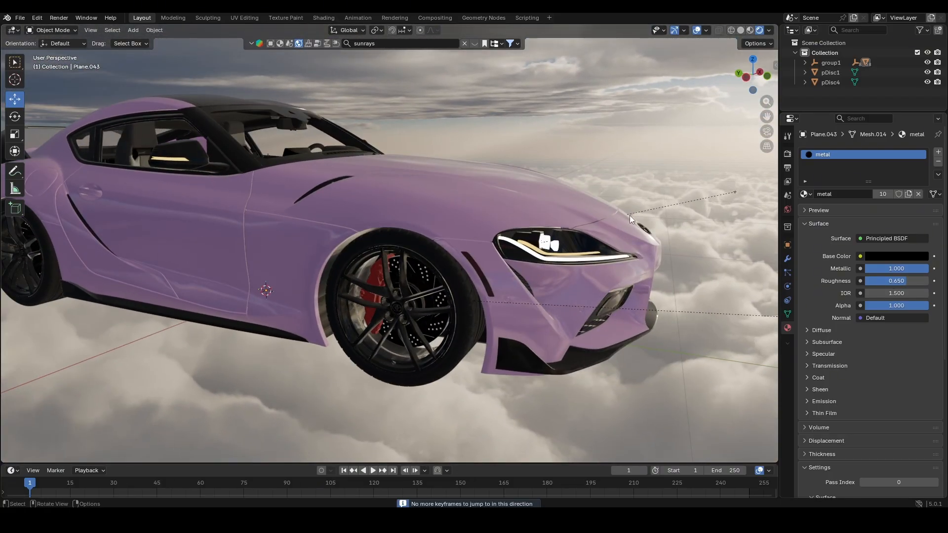
key(shift+grave)
key(s)
key(d)
key(w)
click(432, 215)
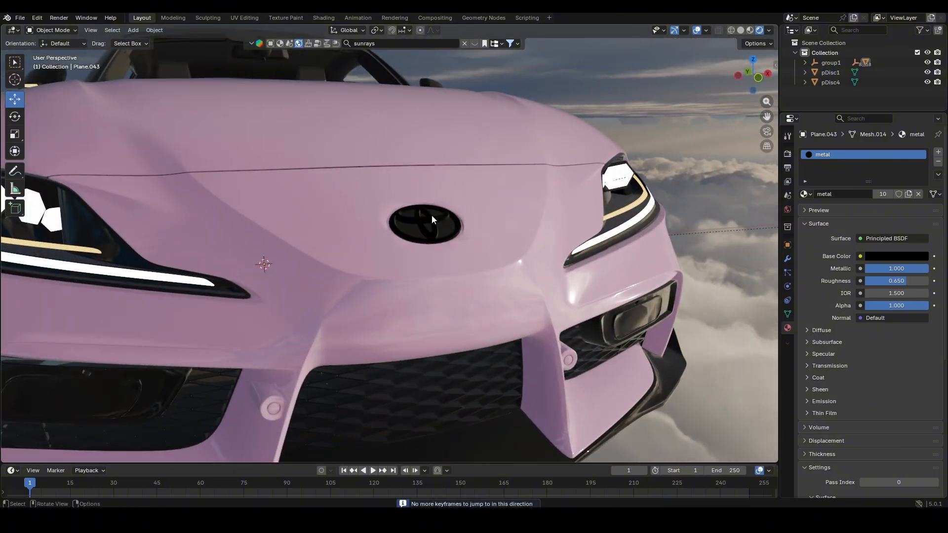
click(432, 216)
click(897, 276)
drag(923, 180, 922, 105)
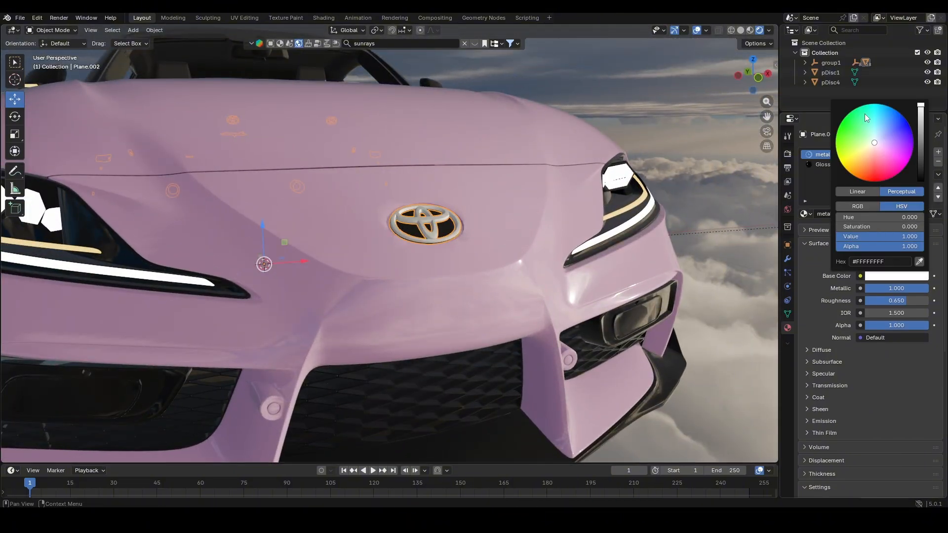
click(665, 144)
Step: Try a brighter base color on the emblem object's GlossBlackpaint material and revert it to black
key(shift+grave)
key(d)
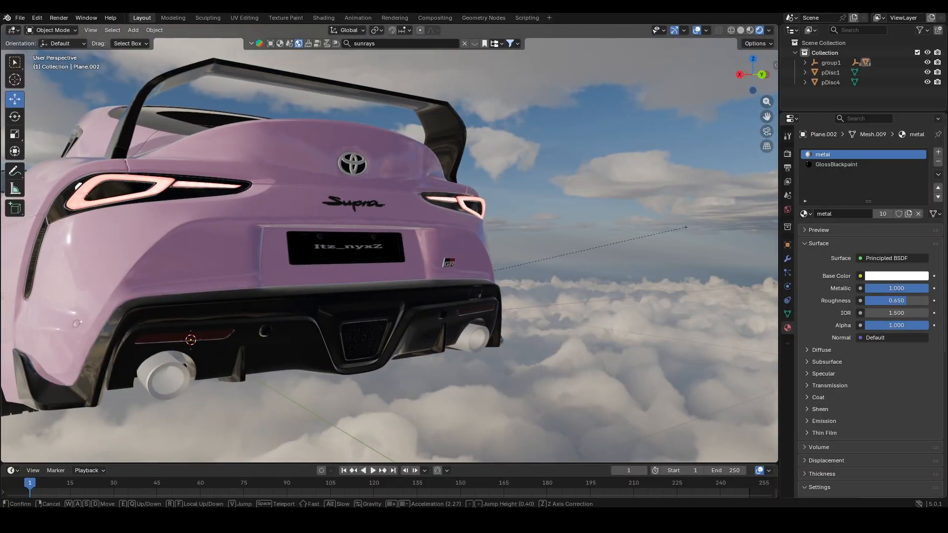
key(a)
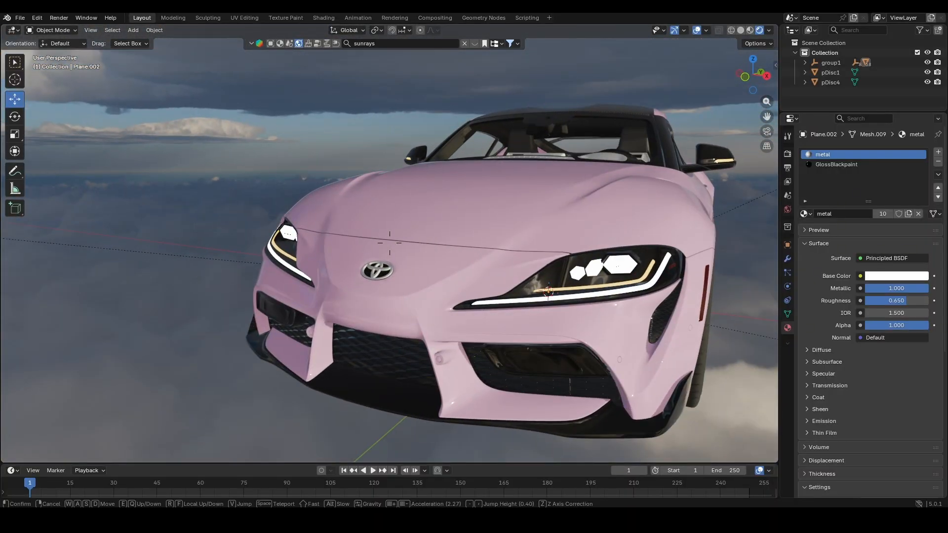
click(389, 243)
click(866, 164)
click(876, 276)
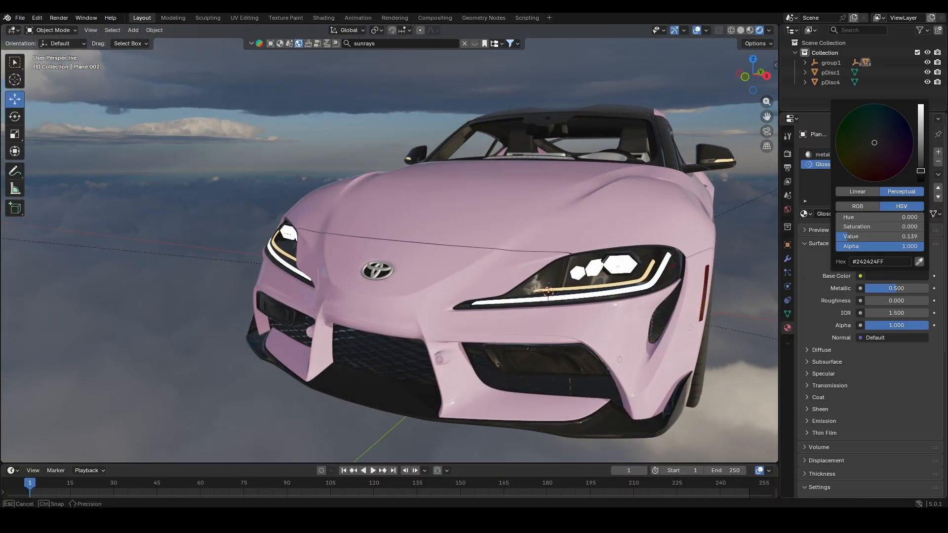
drag(921, 181, 921, 104)
key(Escape)
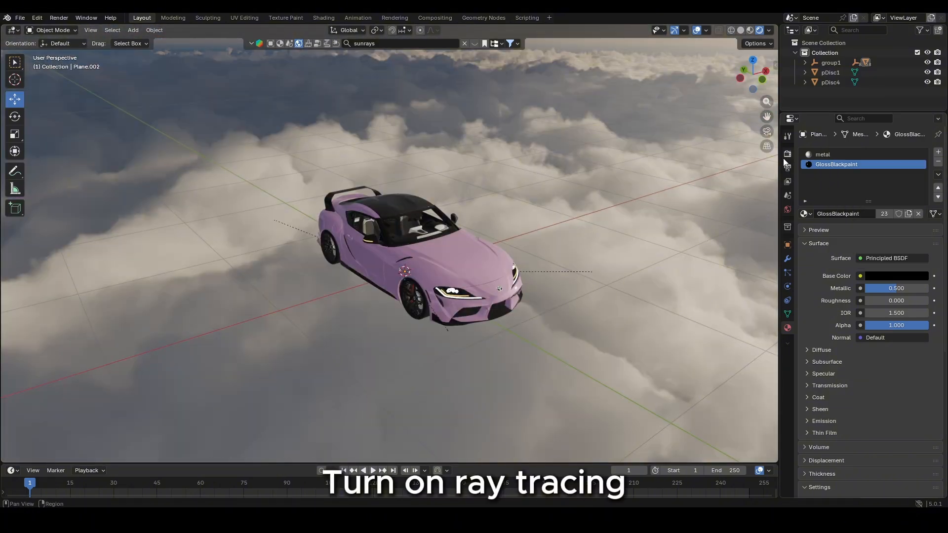
Step: Enable Raytracing in the EEVEE render settings
click(788, 154)
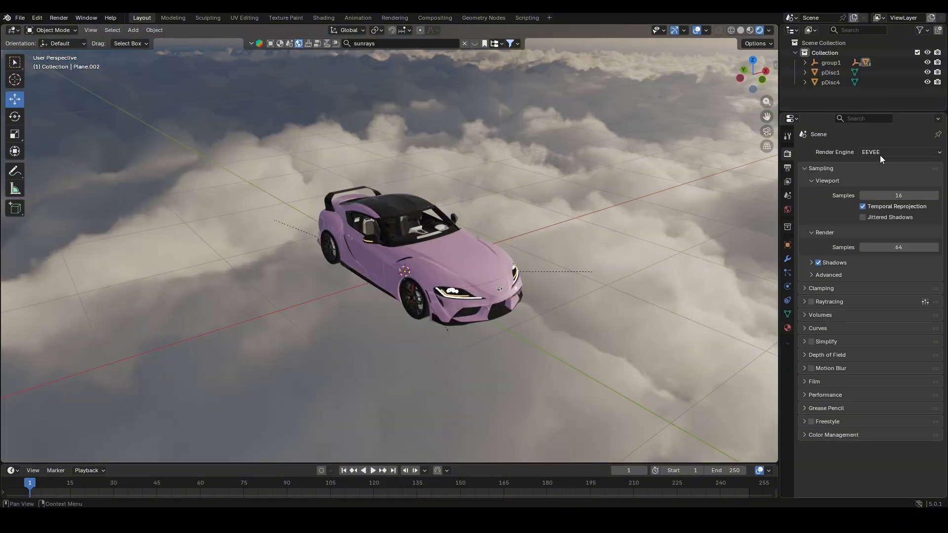
key(shift+grave)
key(w)
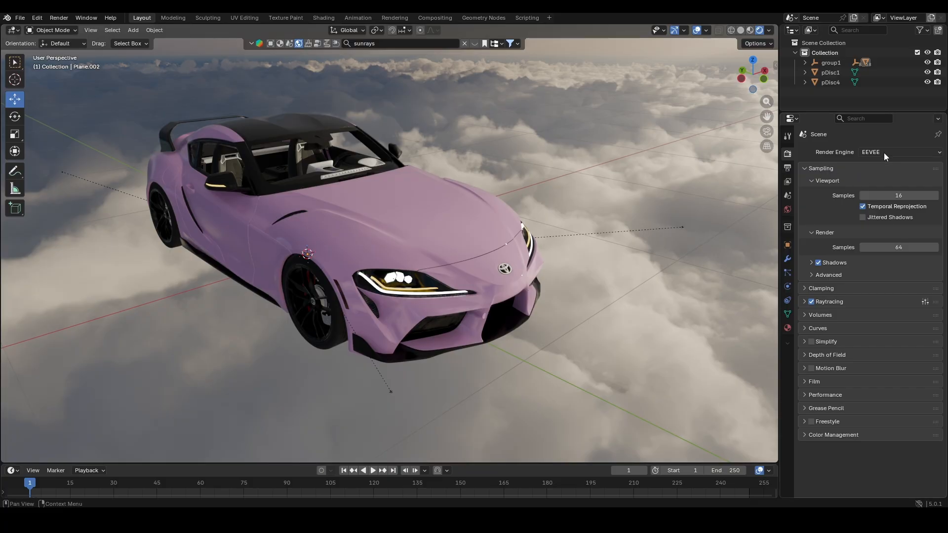
Step: Switch the render engine to Cycles with GPU Compute as the device
click(884, 152)
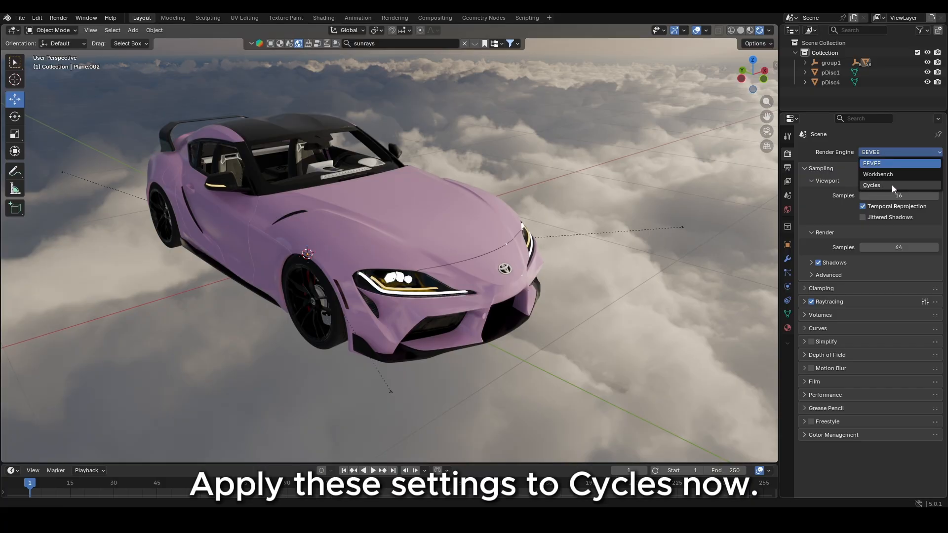
click(892, 185)
click(879, 165)
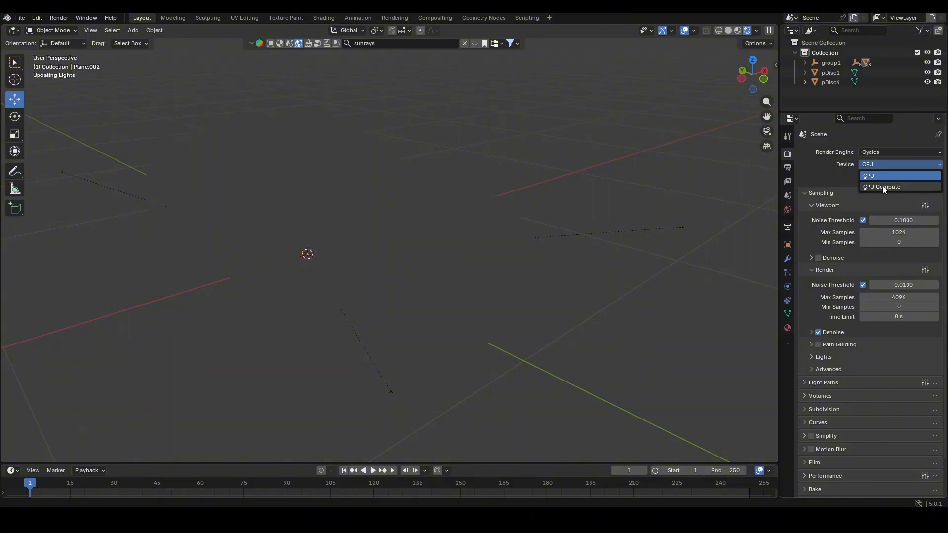
click(882, 186)
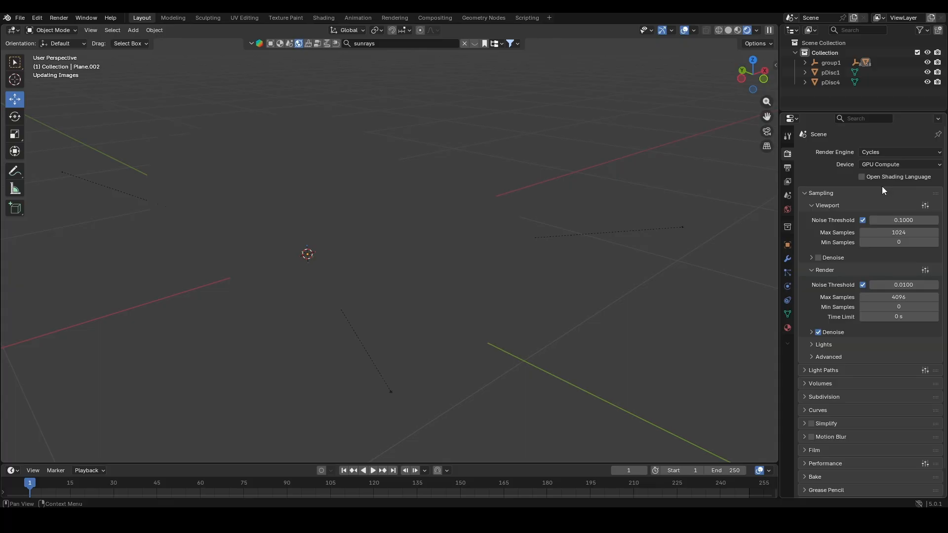
Step: Set Cycles max samples to 128 for viewport and 256 for render, and both noise thresholds to 0.03
click(899, 234)
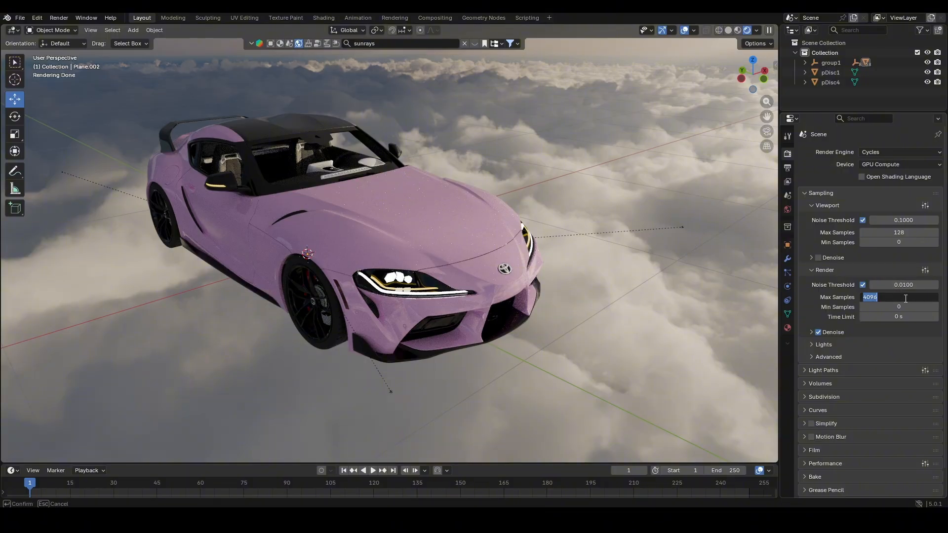
click(860, 297)
text(256)
key(Return)
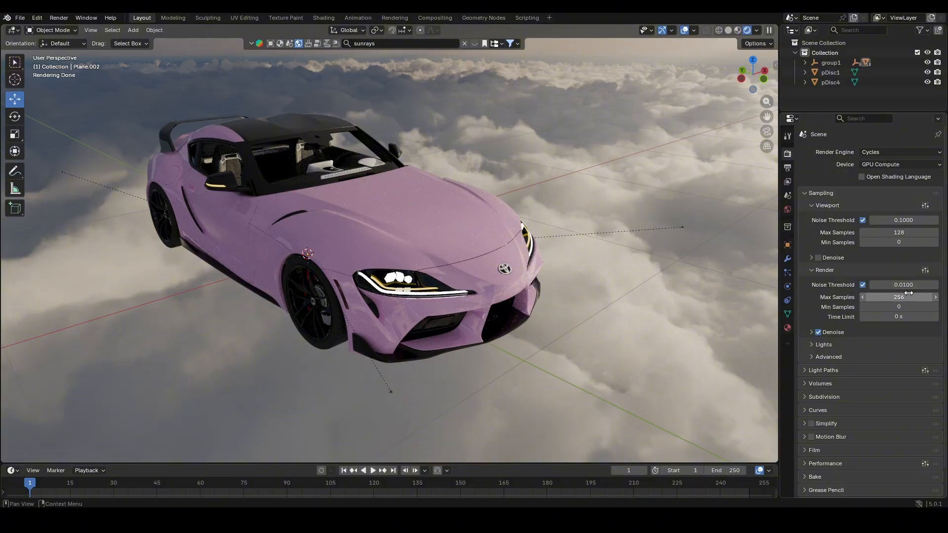
click(900, 221)
text(0.03)
key(Return)
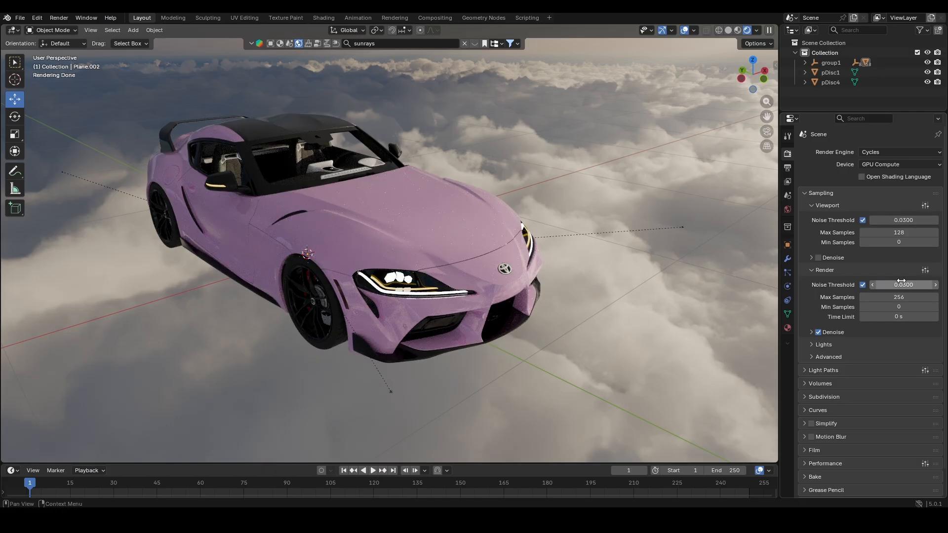
Step: Inspect the car's front and the headlight up close in the Cycles viewport
key(shift+grave)
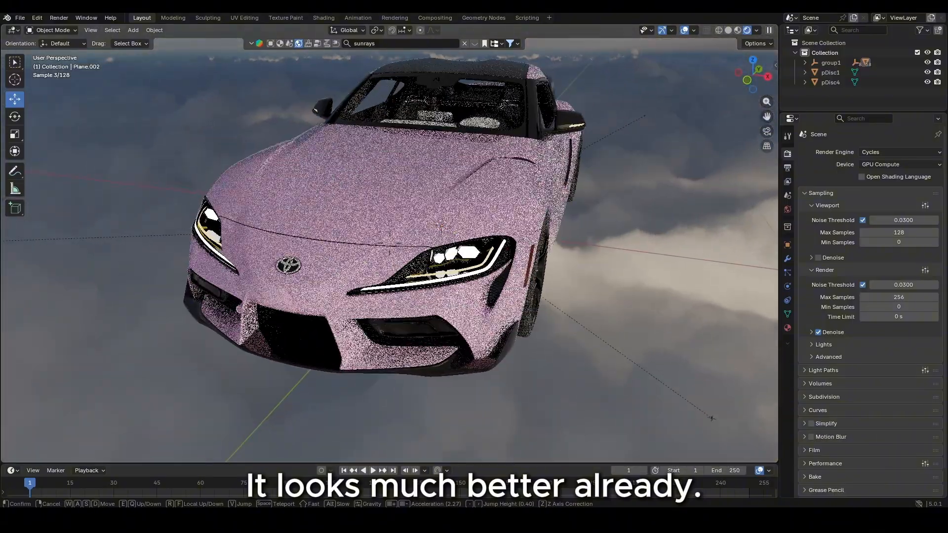
key(w)
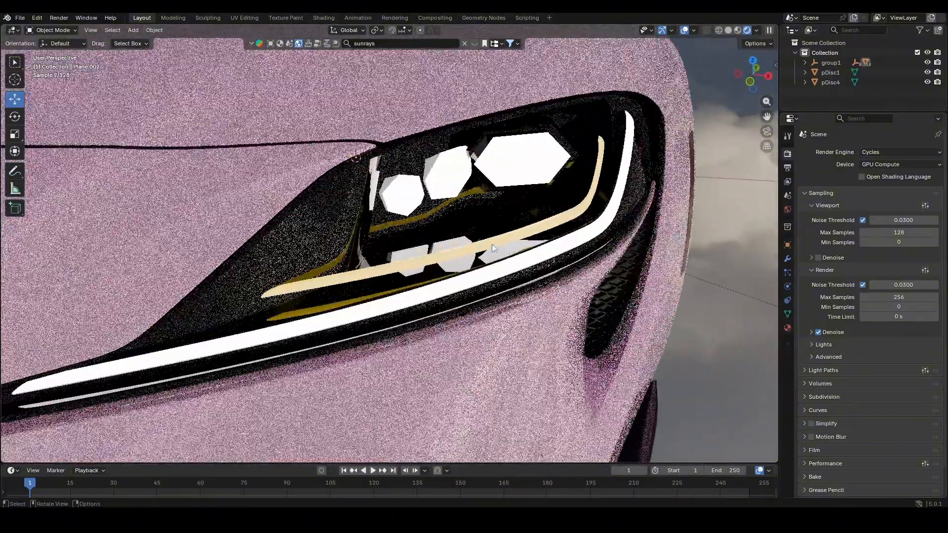
click(389, 243)
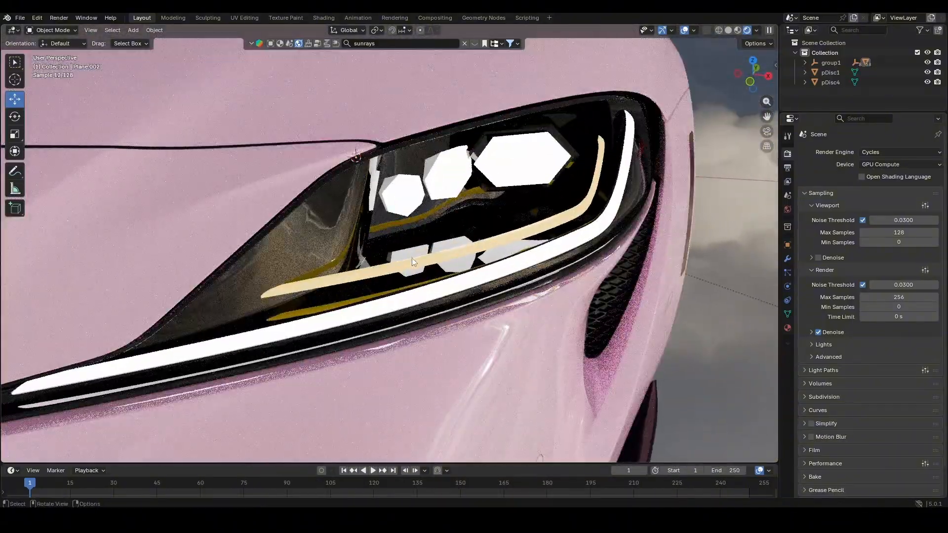
key(shift+grave)
key(s)
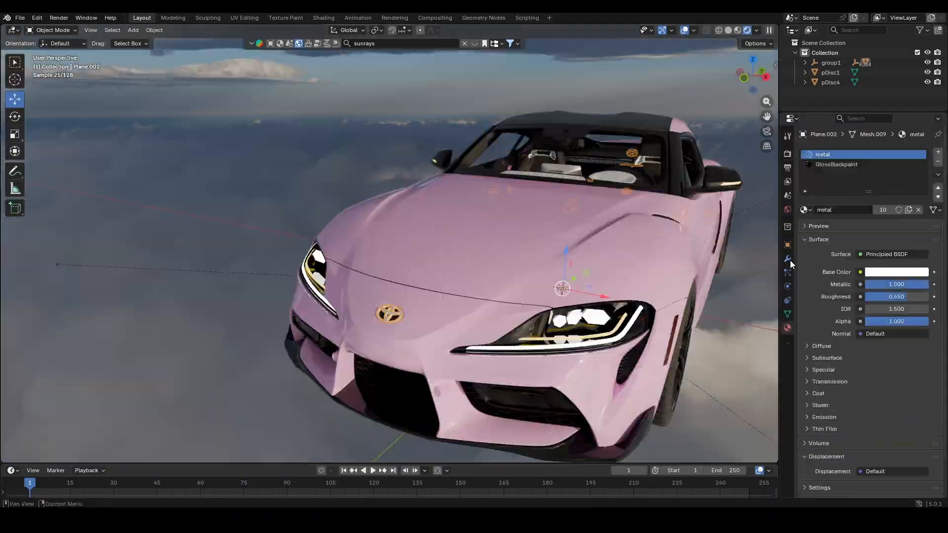
Step: Darken the base color of the emblem object's metal material, viewing the car's wheel and side
key(shift+grave)
key(d)
key(w)
click(611, 256)
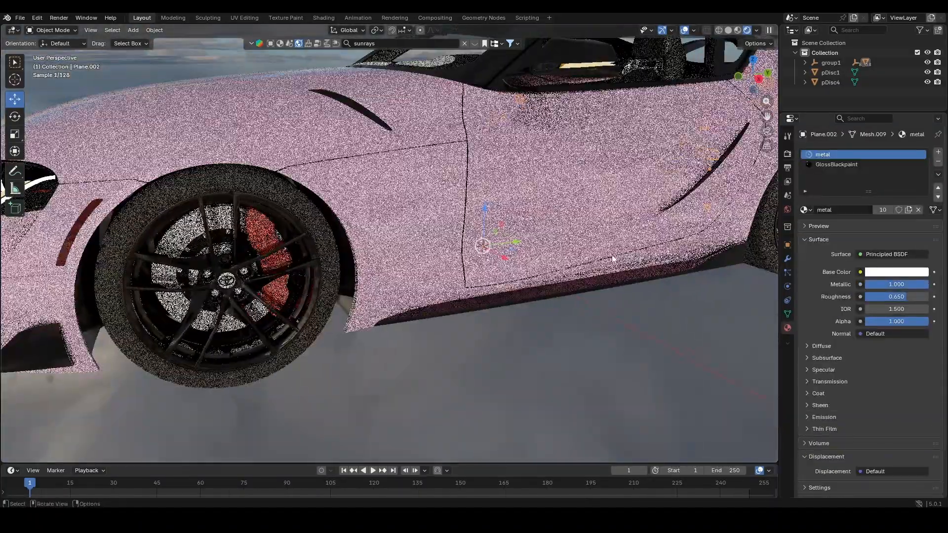
click(891, 272)
drag(921, 149, 921, 168)
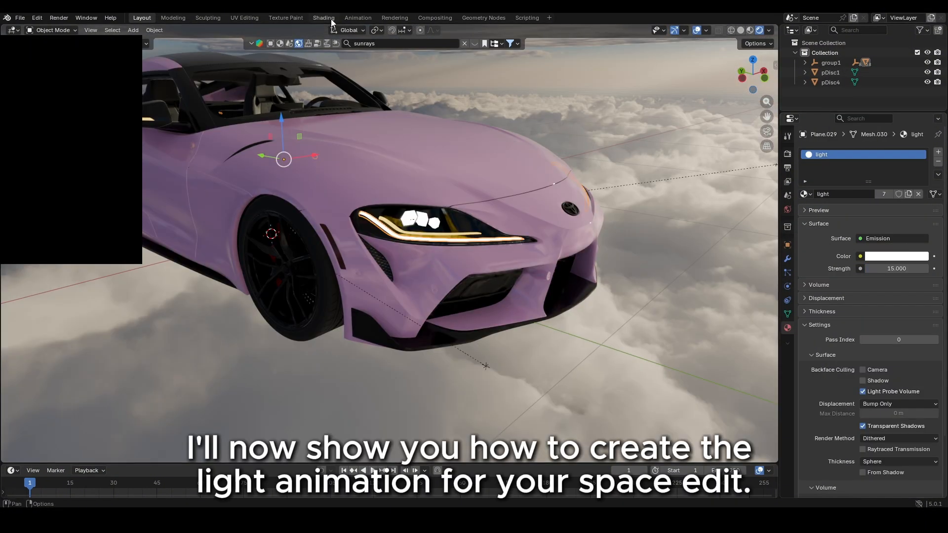
Step: In the Shading workspace, add a Value node to the headlight's light material
click(330, 20)
key(shift+grave)
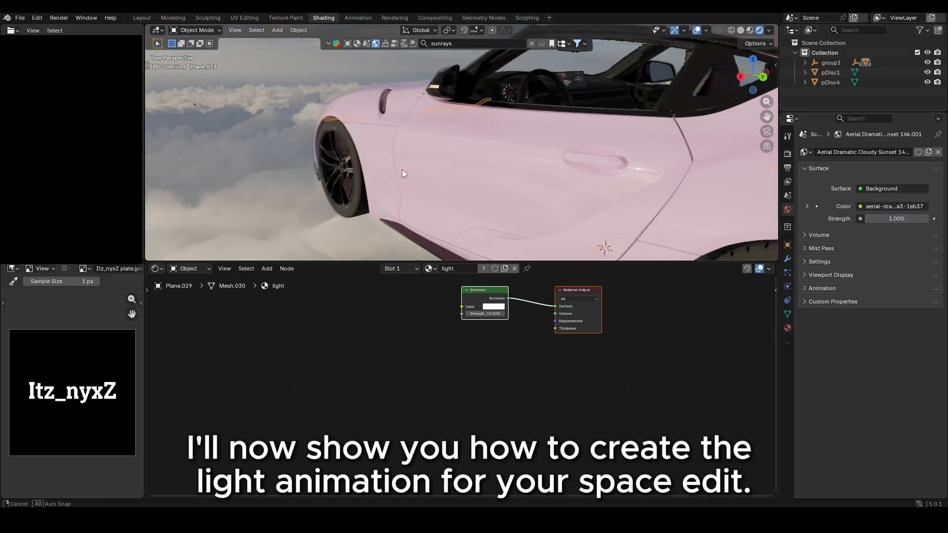
click(462, 142)
click(310, 324)
right_click(309, 323)
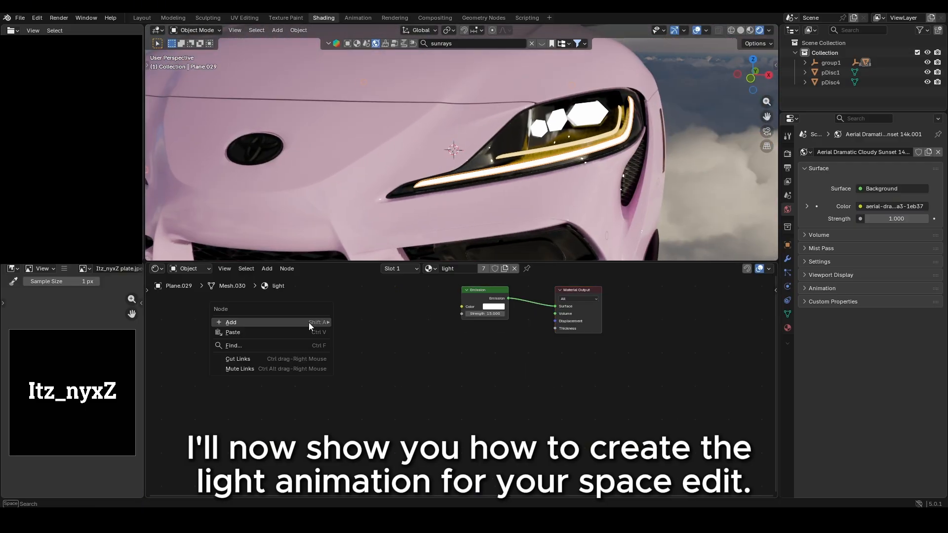
mouse_move(377, 323)
click(489, 302)
click(310, 319)
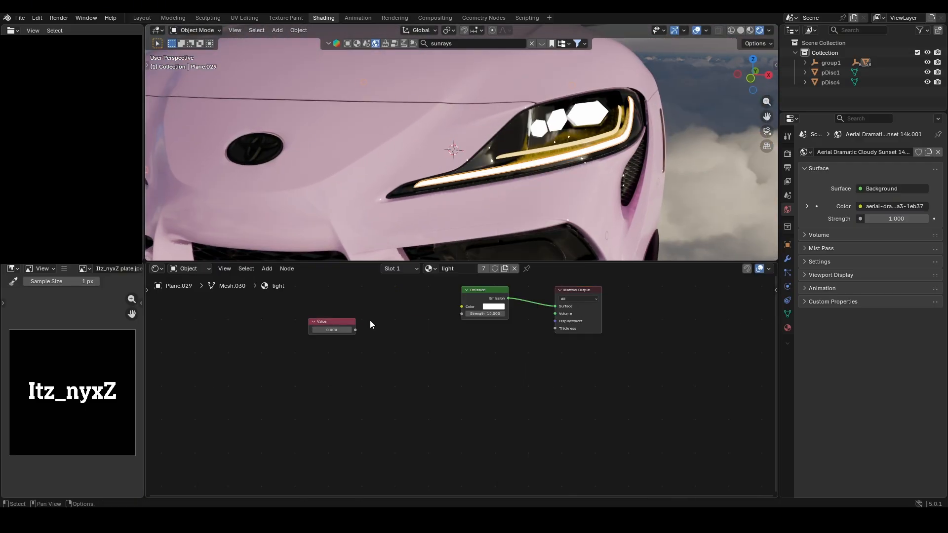
Step: Add a Color Ramp node to the light material, between the Value and Emission nodes
right_click(370, 320)
mouse_move(430, 366)
click(570, 268)
click(450, 358)
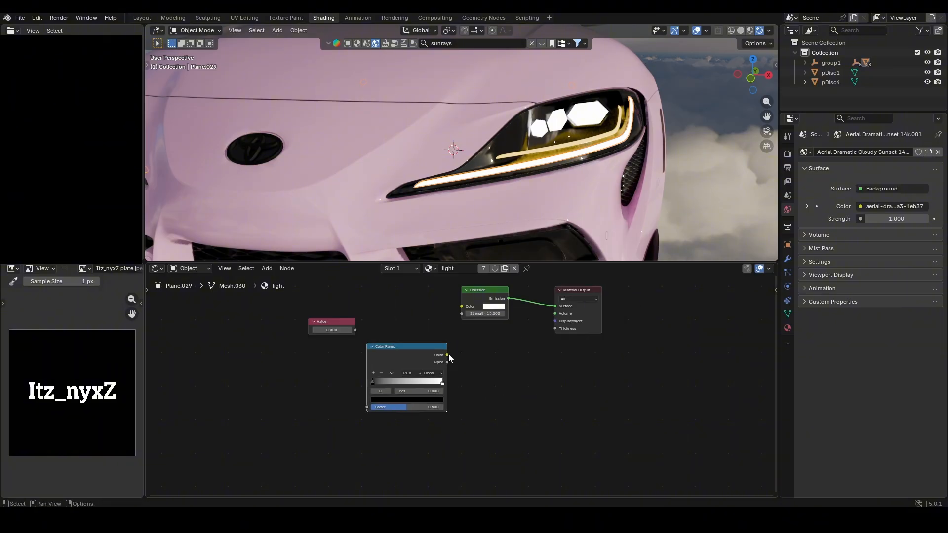
Step: Connect the Color Ramp's color to the Emission color and the Value node to the ramp's factor, rearranging the nodes
drag(441, 290, 568, 321)
key(g)
click(589, 383)
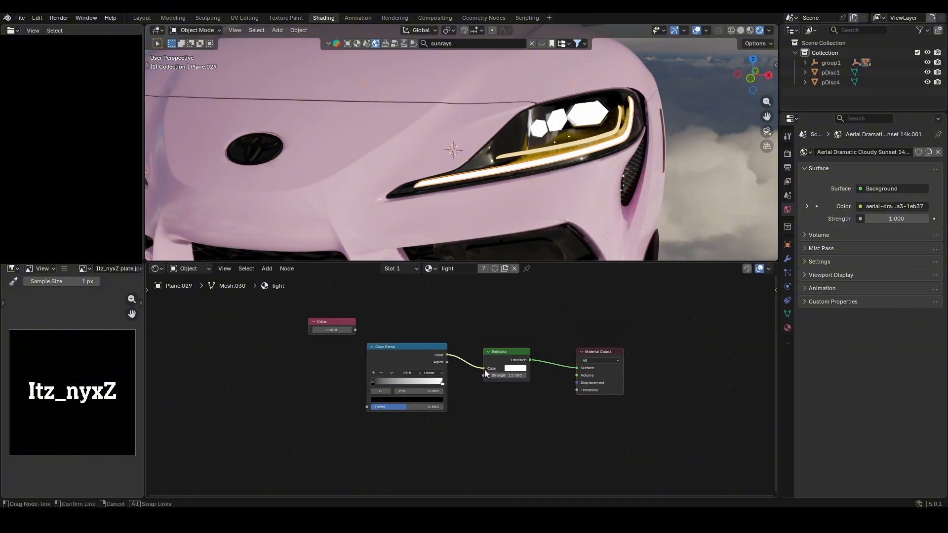
drag(484, 369, 484, 368)
drag(325, 322, 368, 407)
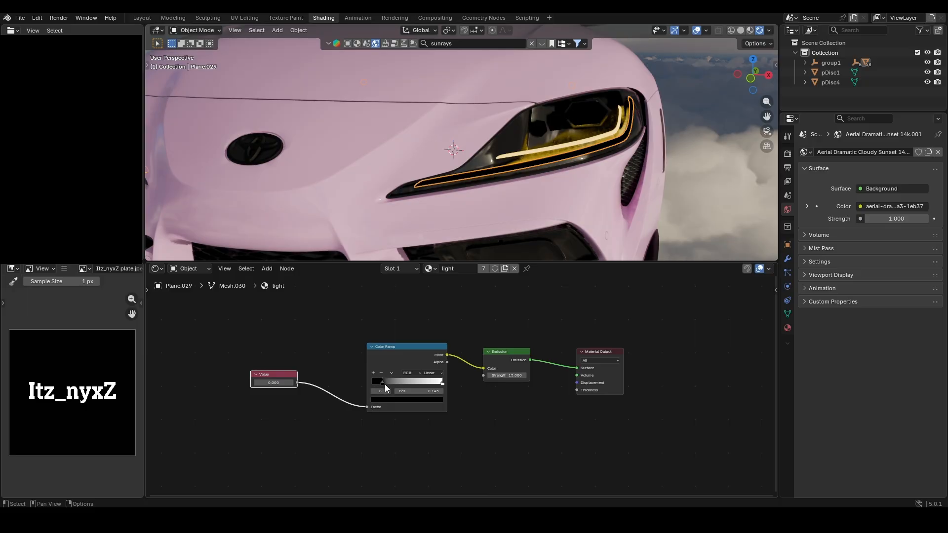
Step: Arrange the Color Ramp with the white stop at the start and the black stop at position 0.7
drag(443, 384, 419, 383)
scroll(452, 400, up, 3)
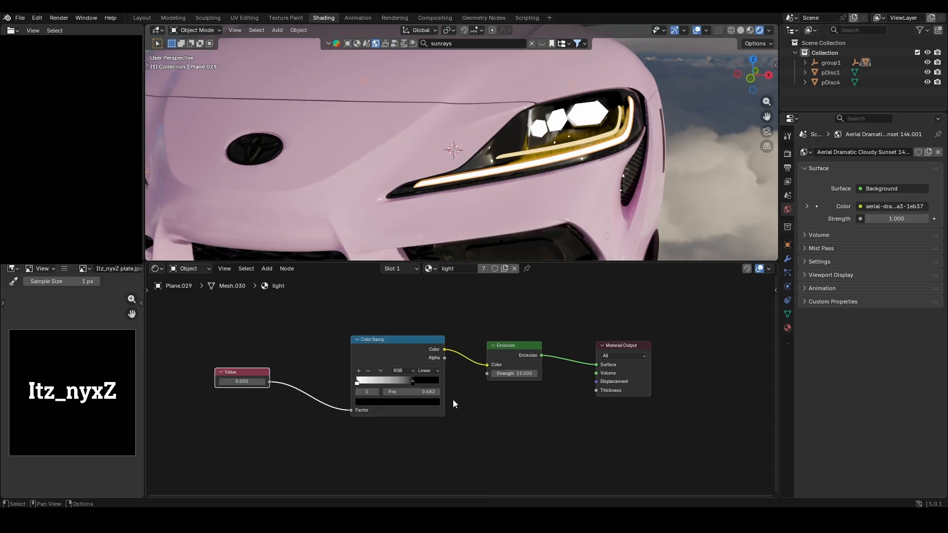
scroll(452, 399, down, 1)
click(438, 392)
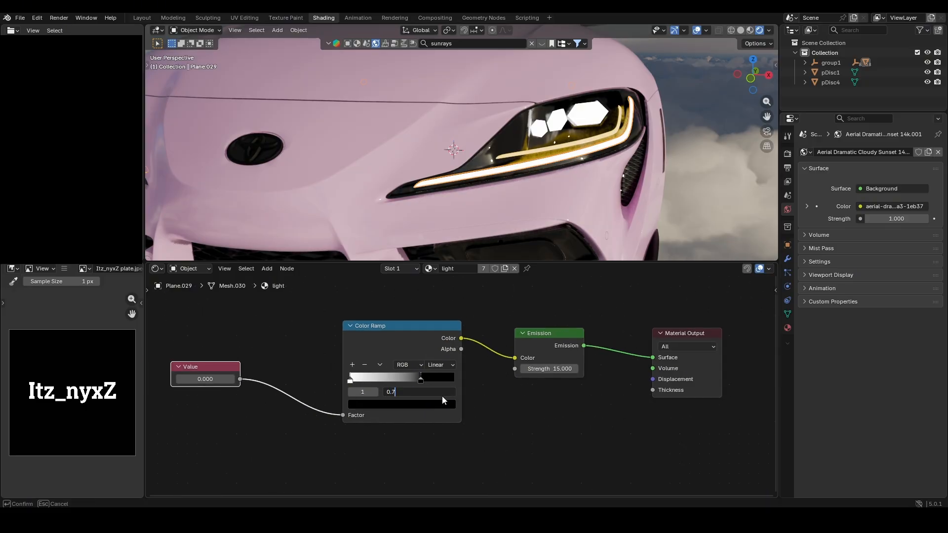
Step: Insert a keyframe on the Value node's value and show its curve in the Graph Editor
right_click(215, 380)
click(216, 379)
click(157, 268)
click(289, 303)
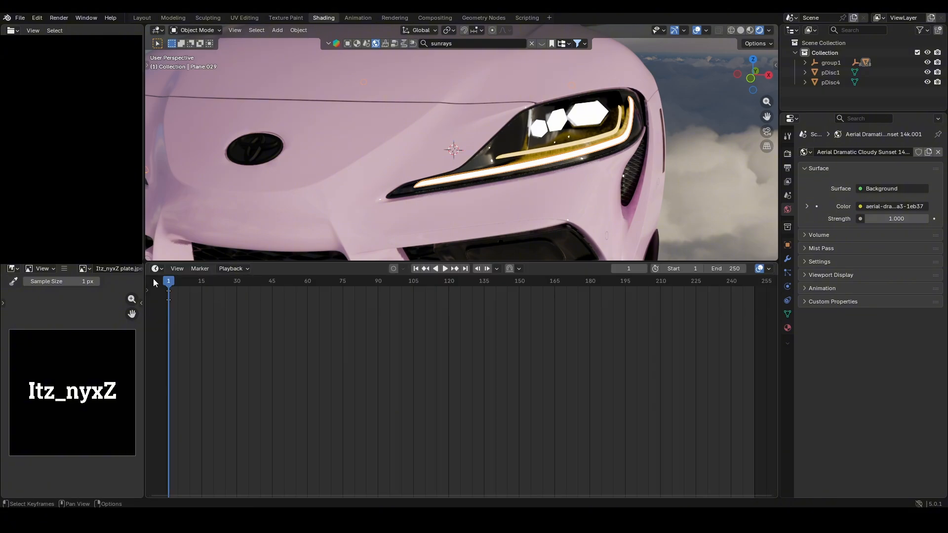
click(157, 269)
click(289, 314)
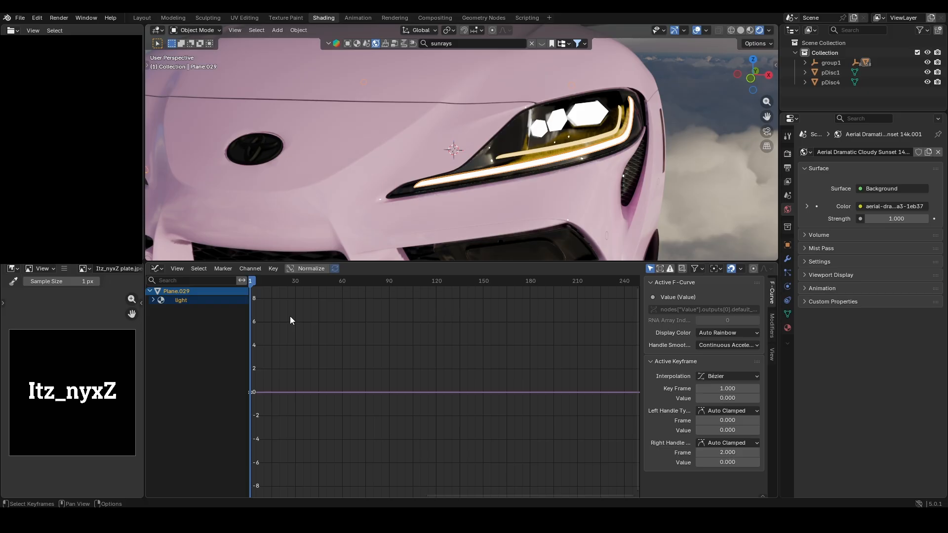
Step: Add a Built-In Function modifier to the Value node's animation curve
click(772, 323)
click(692, 284)
click(688, 305)
Step: Set the sine modifier's phase multiple to 0.1 and amplitude to 5, and preview the blinking headlight
scroll(390, 149, up, 4)
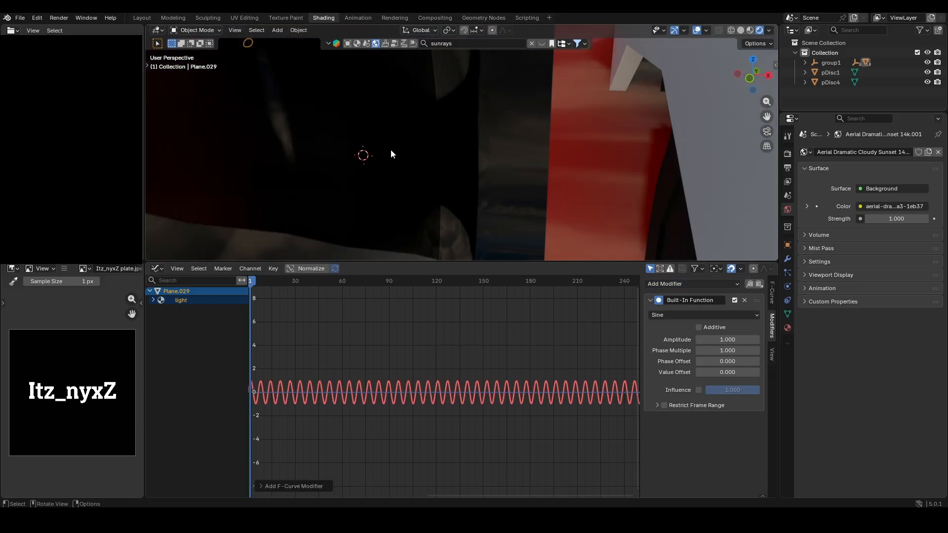
scroll(374, 152, down, 4)
click(727, 339)
click(732, 351)
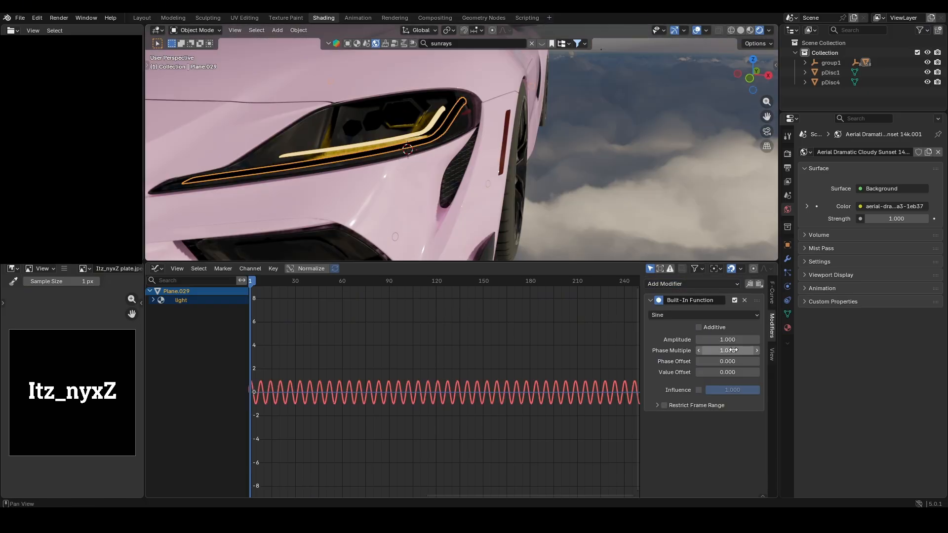
text(0)
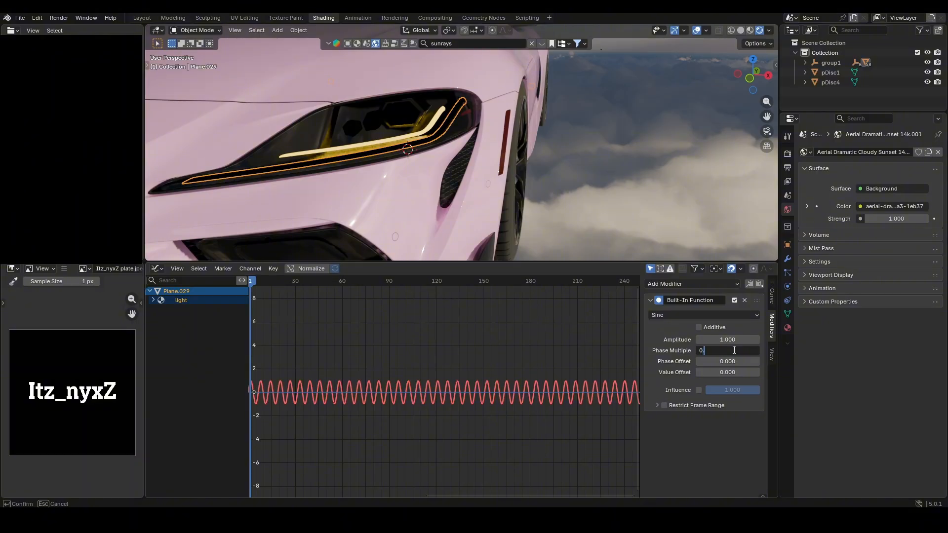
text(.1)
key(Return)
drag(736, 340, 756, 340)
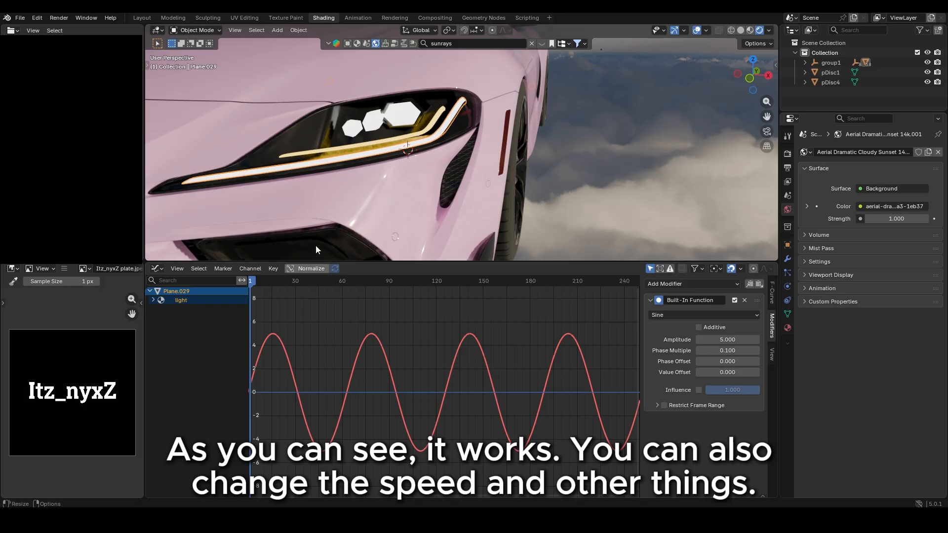
key(space)
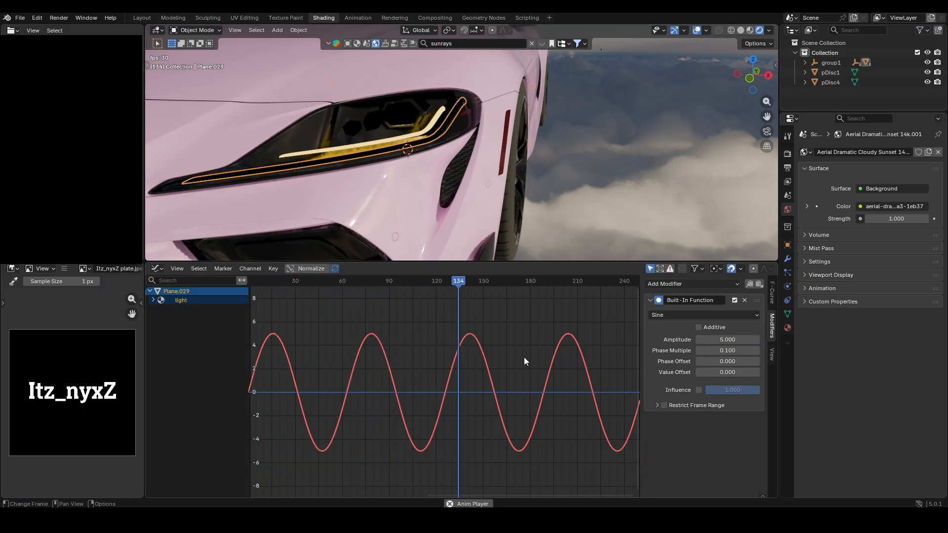
key(space)
Step: Set the sine modifier's amplitude to 1 and replay the light animation from the start
click(251, 280)
drag(728, 339, 682, 339)
key(space)
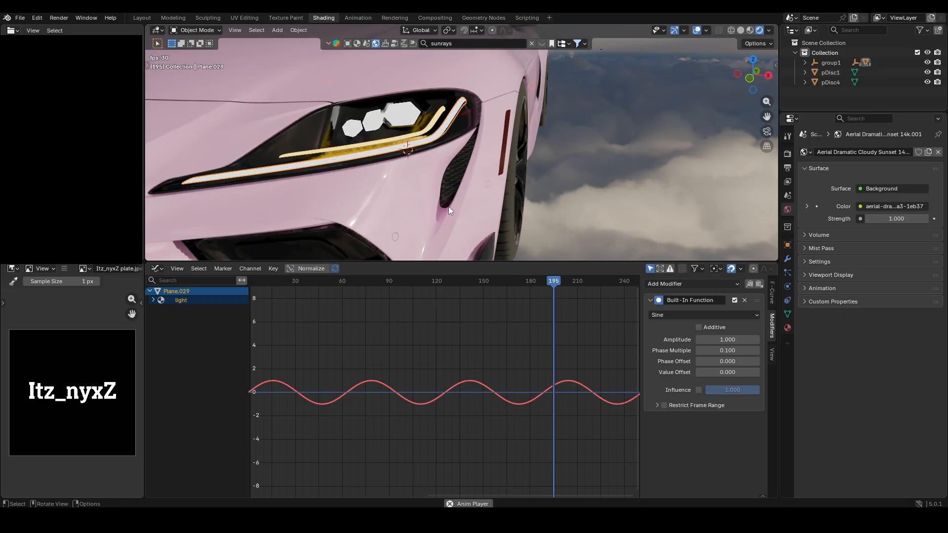
key(Escape)
Step: Return to the Shader Editor and delete the Value and Color Ramp nodes from the light material
click(157, 268)
click(242, 355)
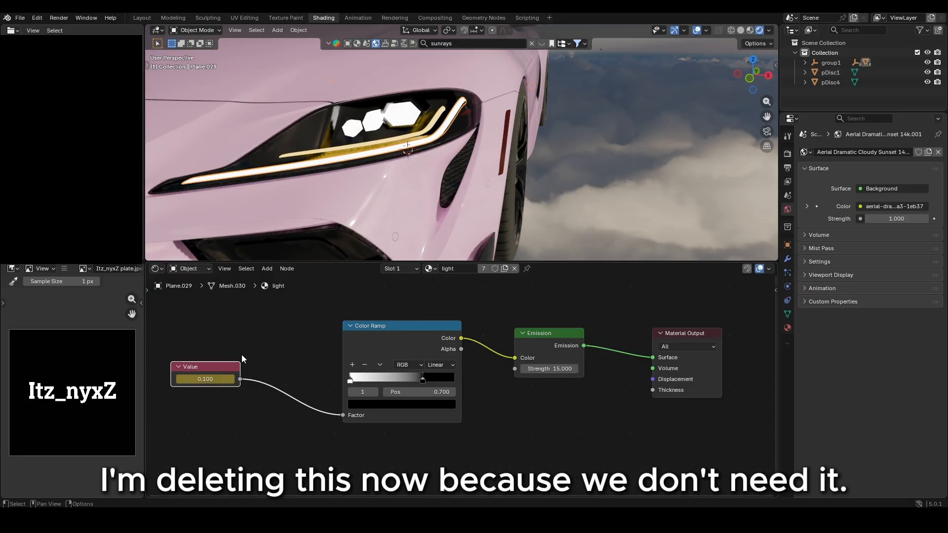
scroll(451, 372, down, 2)
drag(225, 326, 428, 429)
key(x)
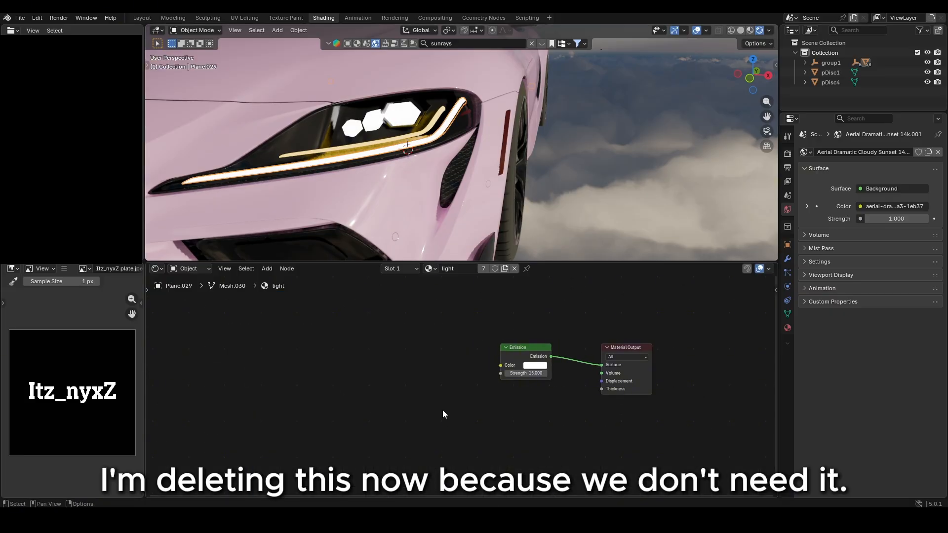
Step: In the Layout workspace, add a camera and, in camera view, move it back to frame the whole car
click(149, 17)
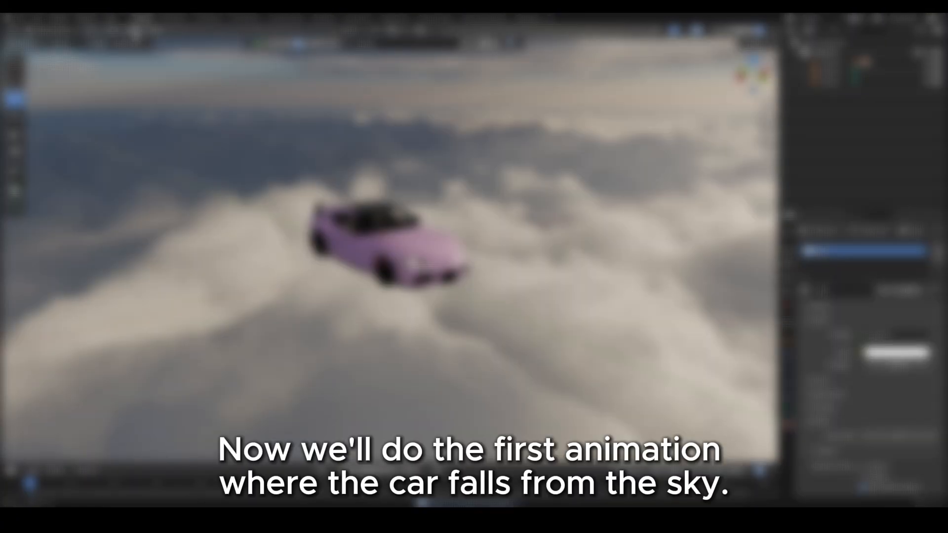
click(133, 30)
click(172, 194)
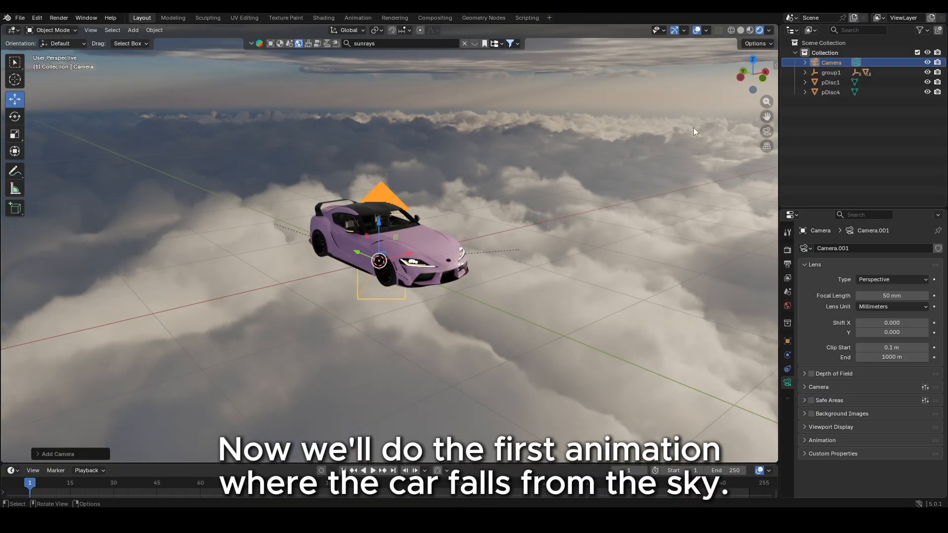
click(767, 131)
key(shift+grave)
key(e)
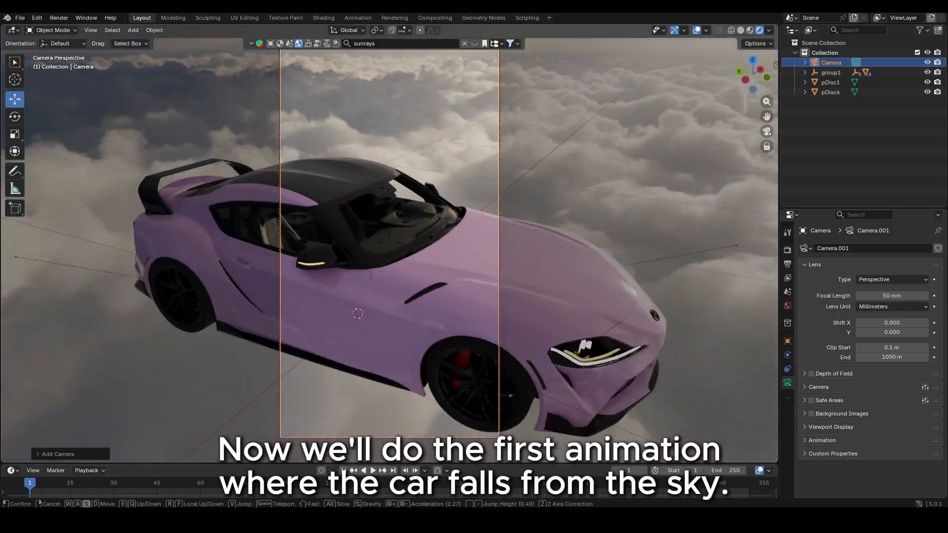
key(s)
click(686, 324)
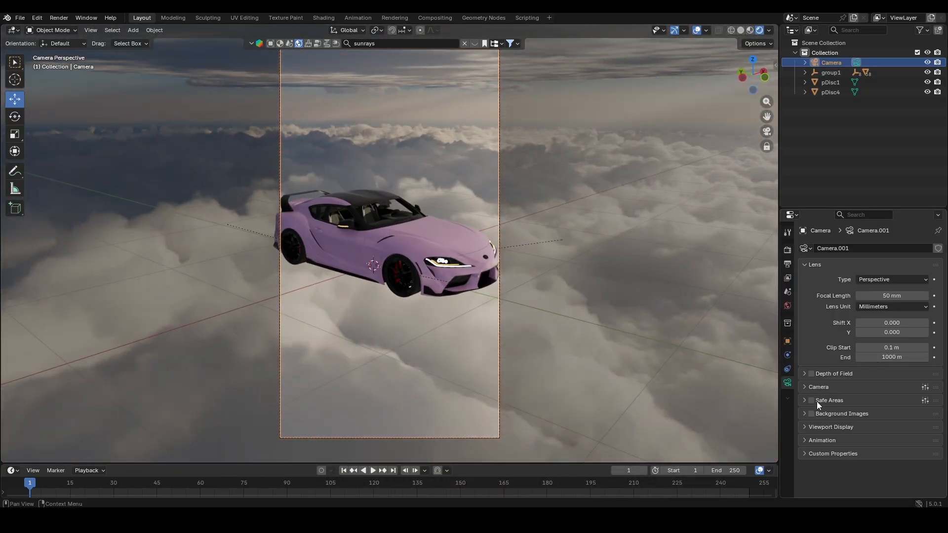
Step: Set the camera's focal length to 45 mm and its passepartout opacity to about 0.569
click(848, 374)
click(848, 374)
click(831, 387)
click(831, 387)
drag(884, 295, 862, 295)
click(831, 427)
scroll(834, 430, down, 3)
mouse_move(889, 449)
mouse_down()
mouse_move(909, 449)
mouse_move(896, 448)
mouse_up()
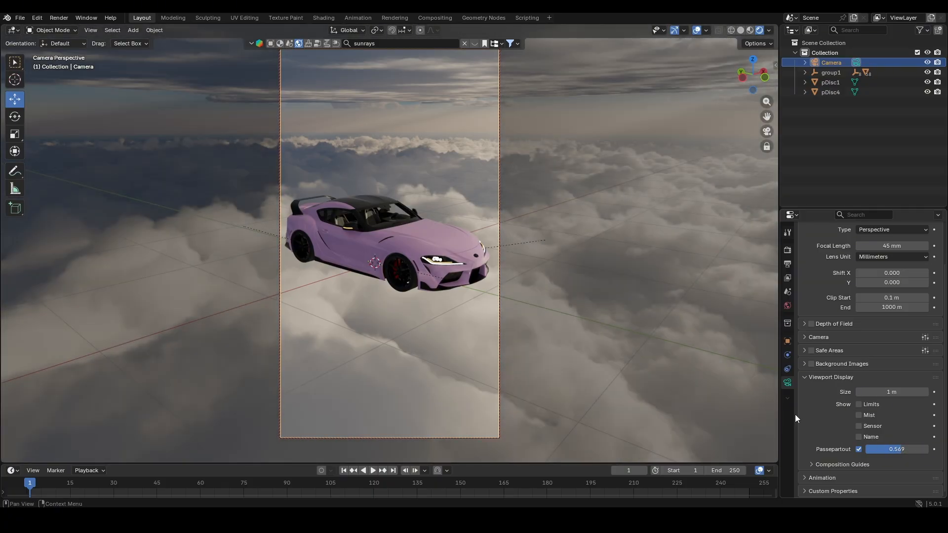
Step: Leave the camera view, select the whole car and raise it along the Z axis
click(594, 290)
key(KP_0)
middle_drag(642, 203, 583, 222)
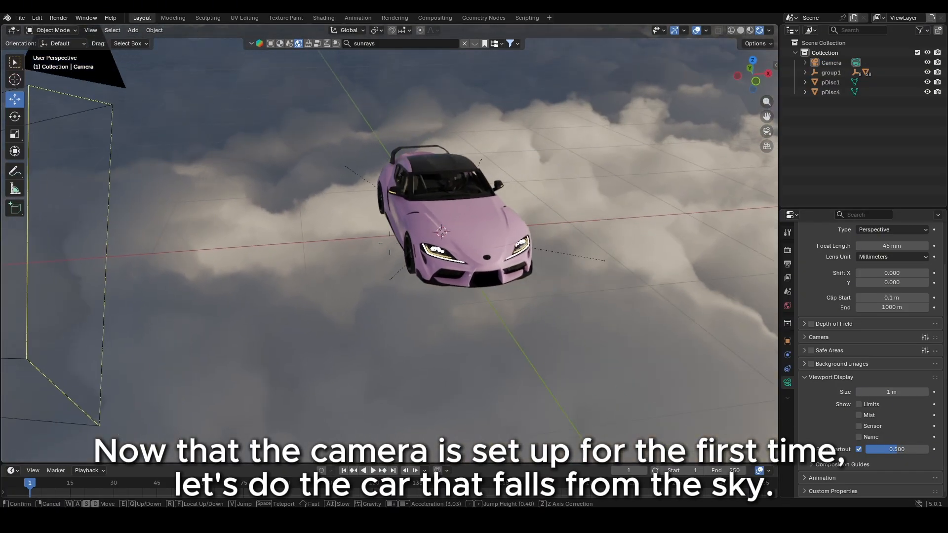
scroll(328, 201, down, 3)
drag(226, 100, 563, 367)
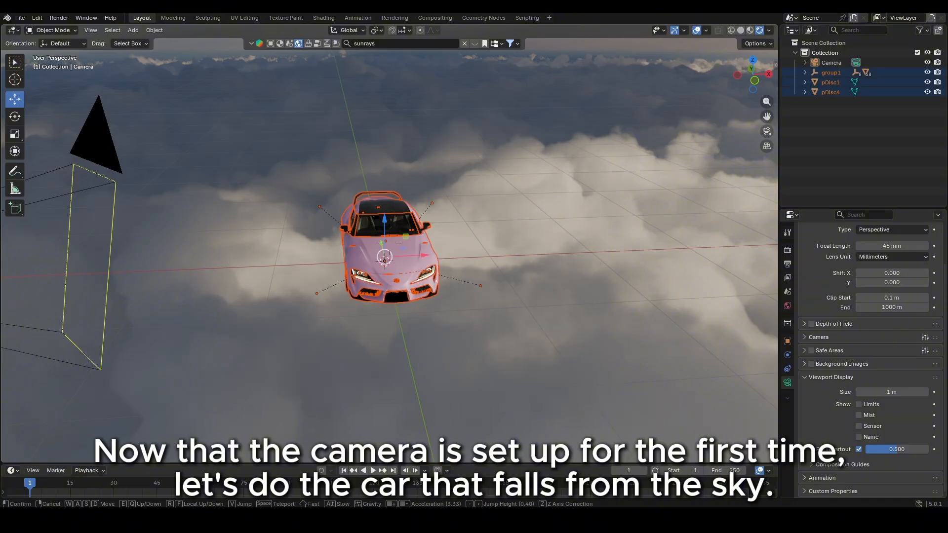
middle_drag(512, 279, 493, 277)
key(g)
key(z)
click(404, 106)
Step: Raise the selected car much higher along the Z axis, far above the camera
key(shift+grave)
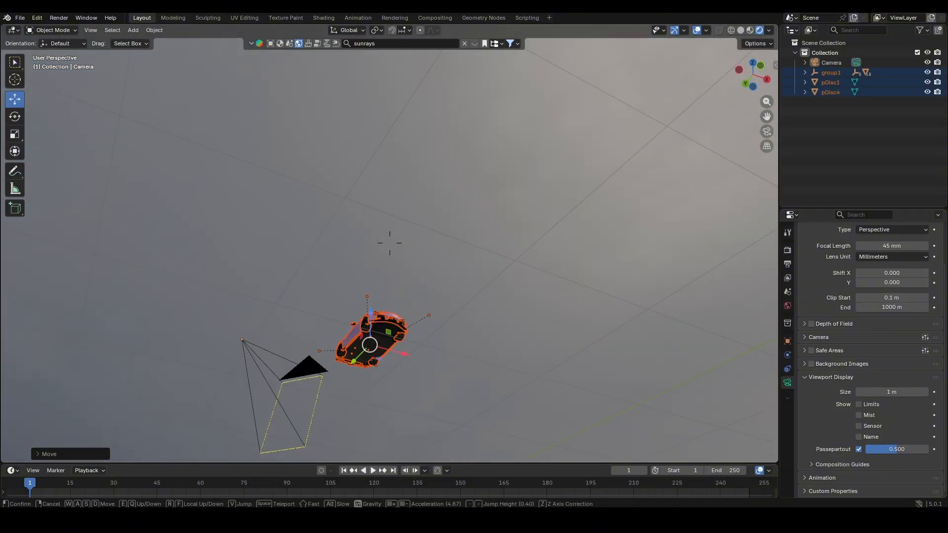
click(389, 243)
key(g)
key(z)
click(386, 94)
key(shift+grave)
key(w)
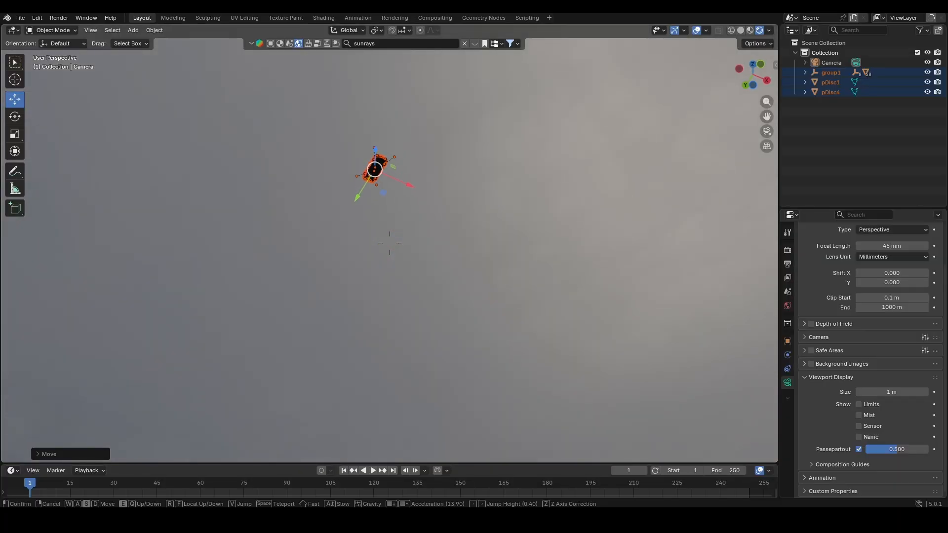
click(389, 243)
key(shift+grave)
click(390, 243)
drag(381, 271, 384, 114)
Step: Bring the car partway back down along the Z axis while keeping it high in the sky
key(shift+grave)
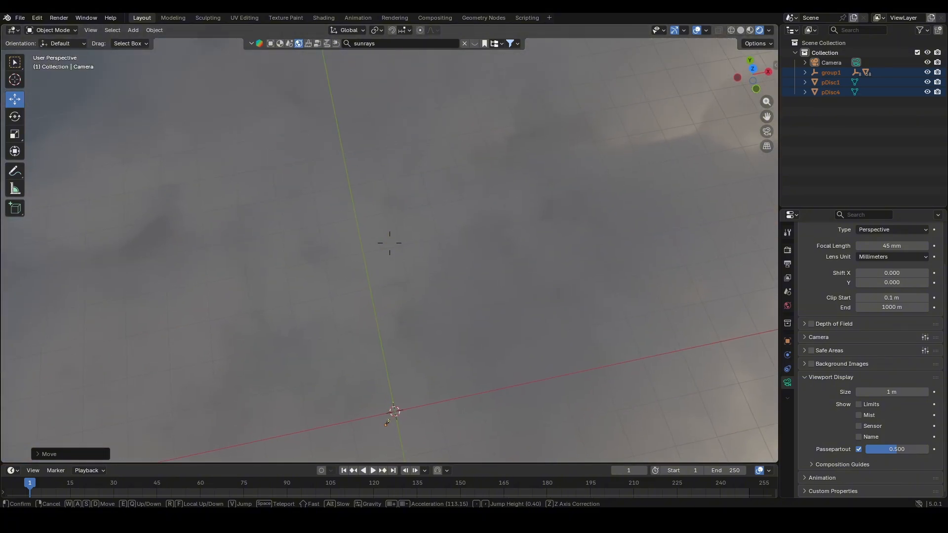
click(390, 243)
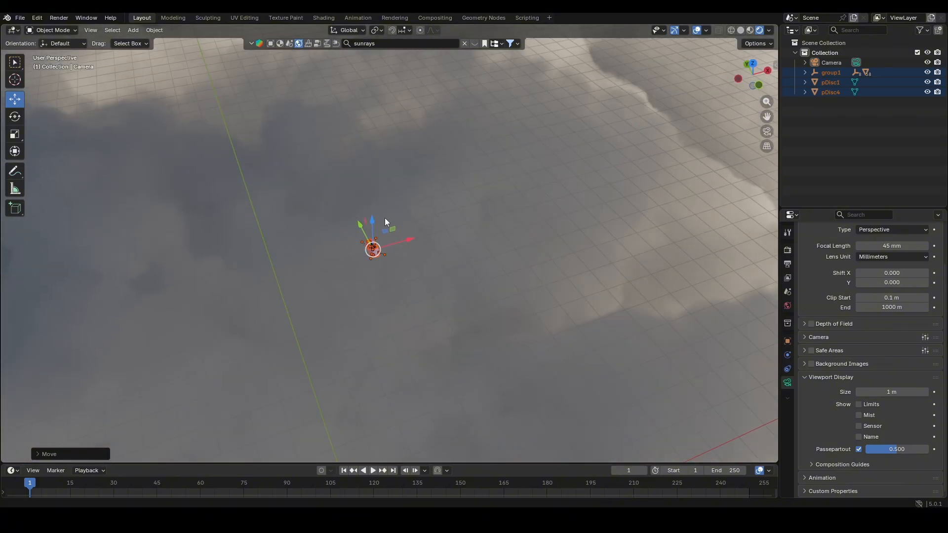
drag(372, 220, 369, 283)
key(shift+grave)
key(w)
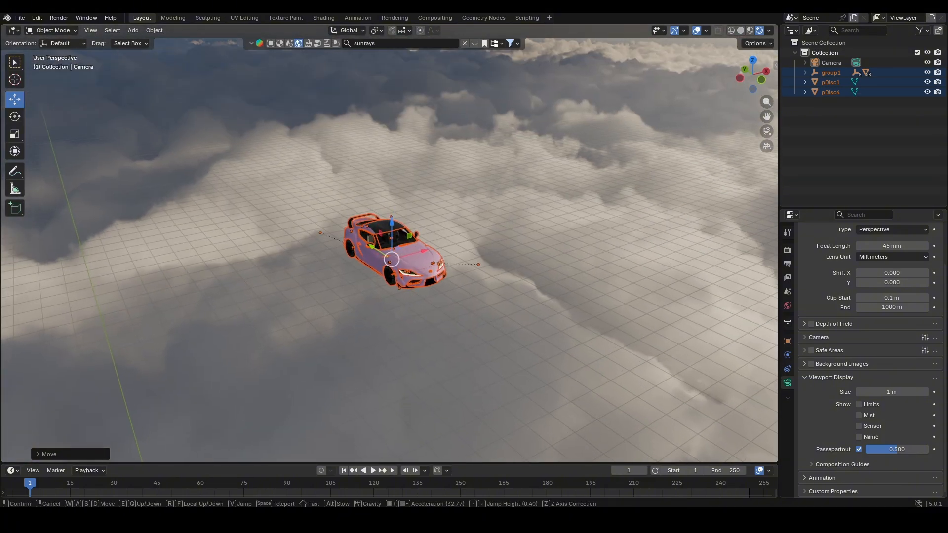
click(389, 244)
Step: Freely rotate the car into a tilted falling pose and deselect it
key(r)
key(r)
click(445, 298)
click(603, 227)
key(shift+grave)
key(s)
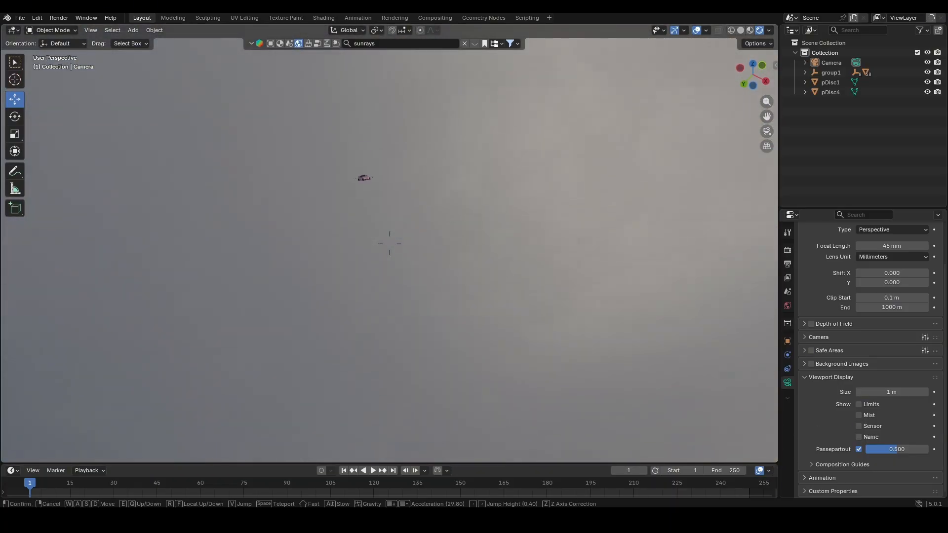
click(390, 243)
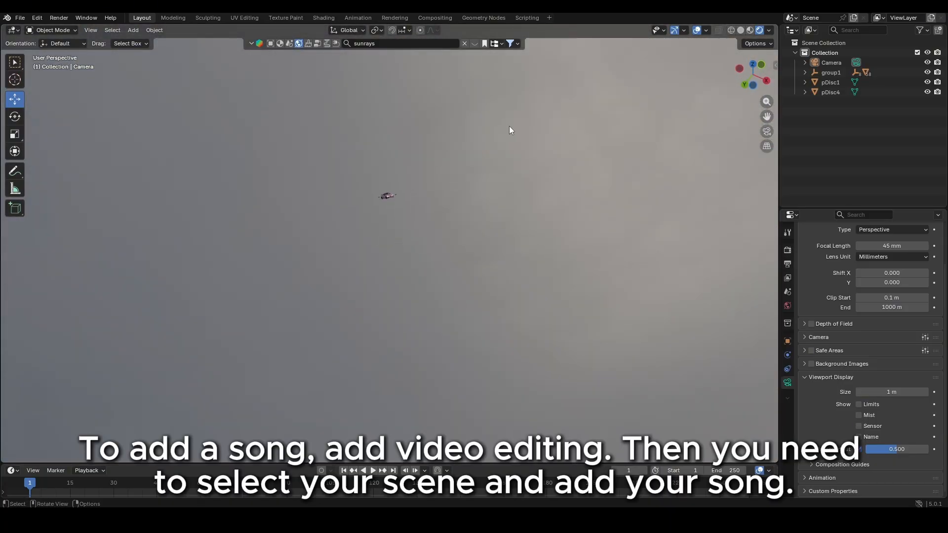
Step: Add a Video Editing workspace and assign Scene to its sequencer
click(551, 18)
mouse_move(548, 88)
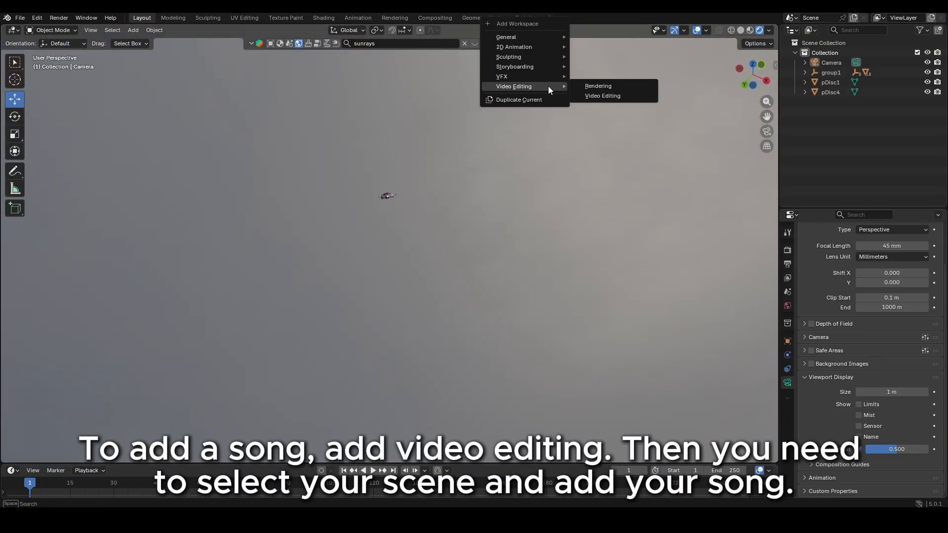
click(599, 97)
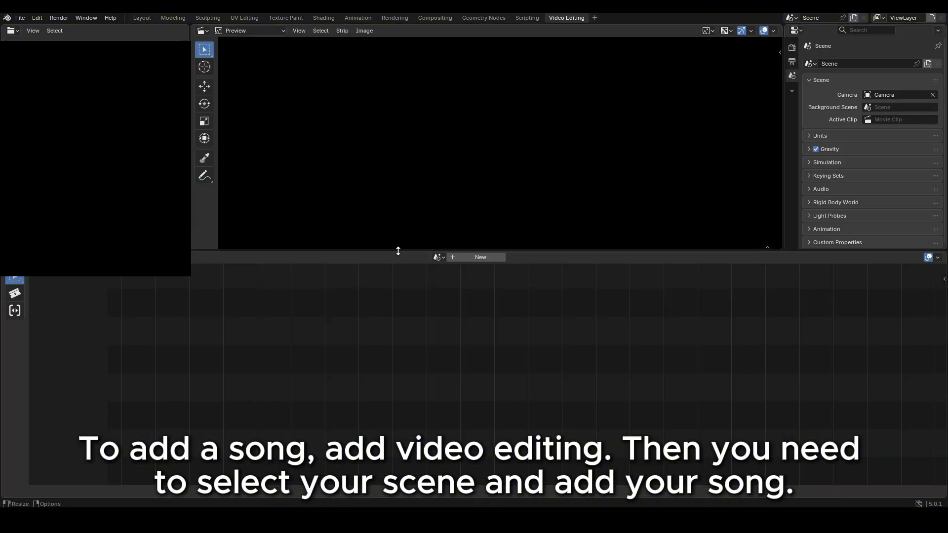
click(438, 284)
click(453, 300)
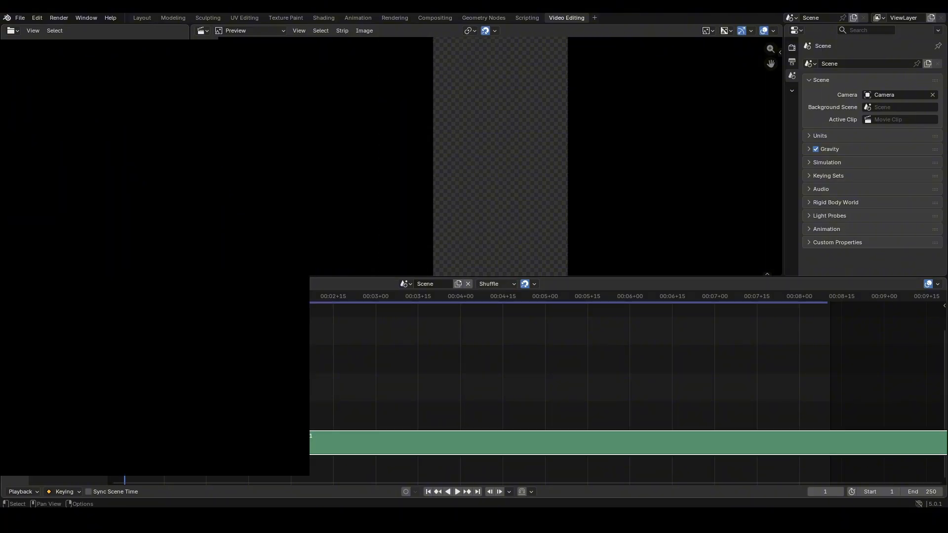
Step: Trim the start of the song strip to frame 120 and slide the strip back to frame 1
key(space)
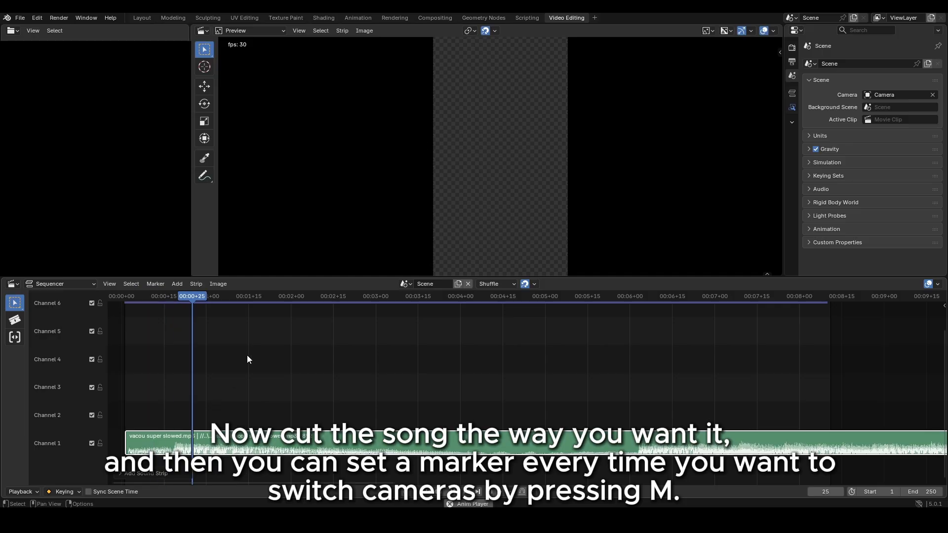
scroll(494, 361, down, 2)
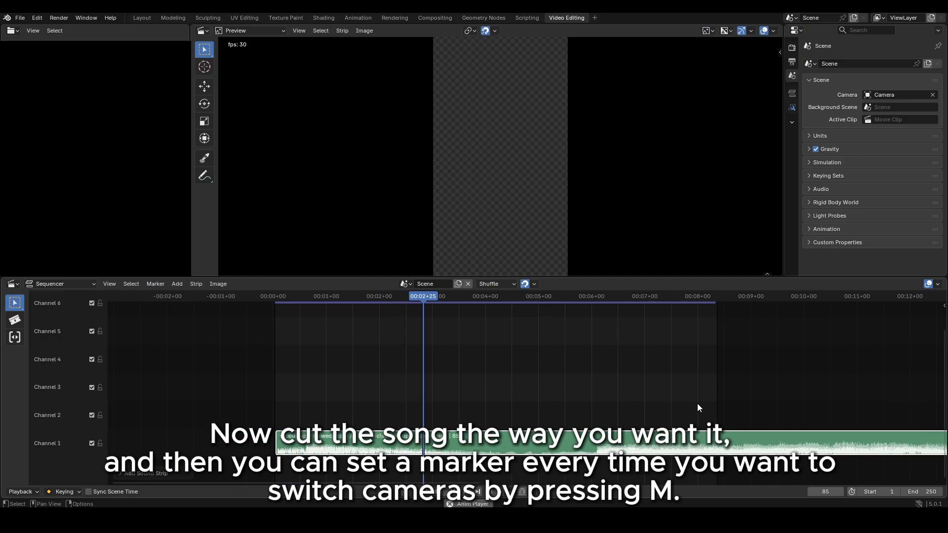
mouse_move(471, 298)
mouse_down()
mouse_move(458, 298)
mouse_move(485, 299)
mouse_up()
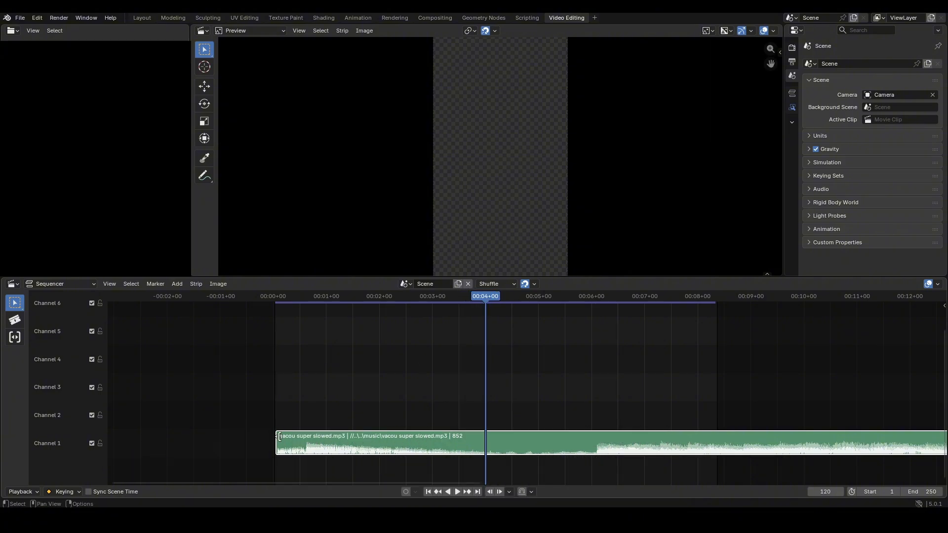
drag(279, 437, 494, 454)
drag(580, 447, 369, 440)
drag(277, 297, 277, 302)
Step: Preview the trimmed song, add a marker at frame 1 and extend the end frame to 450
scroll(321, 447, up, 2)
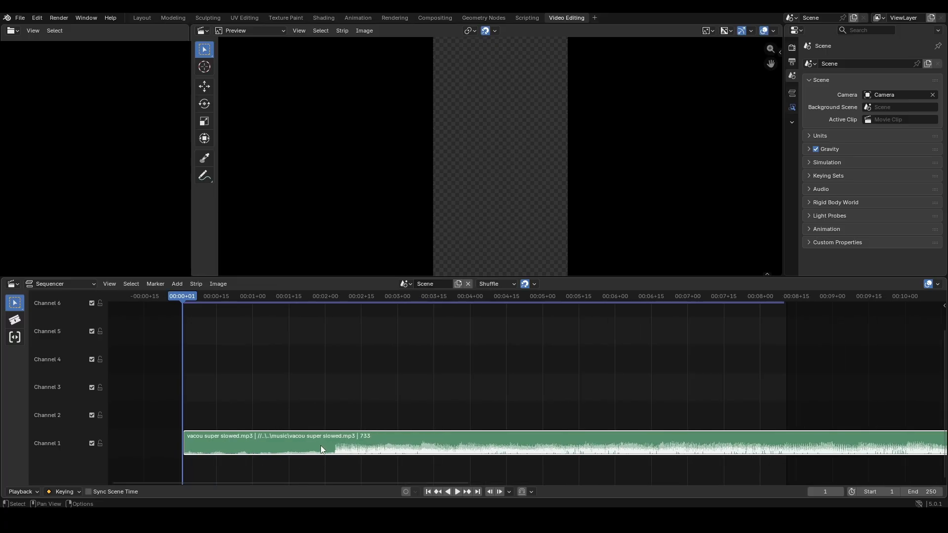
key(space)
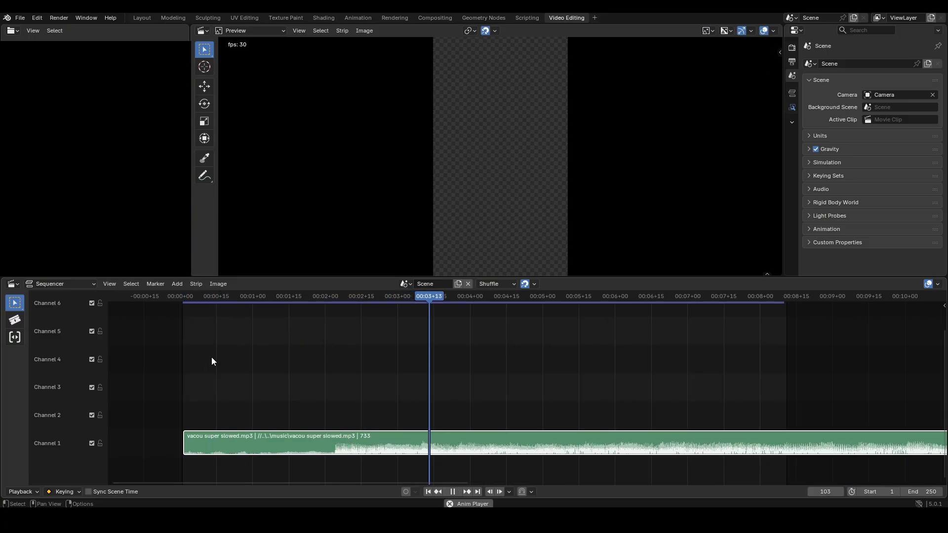
key(space)
drag(186, 301, 182, 300)
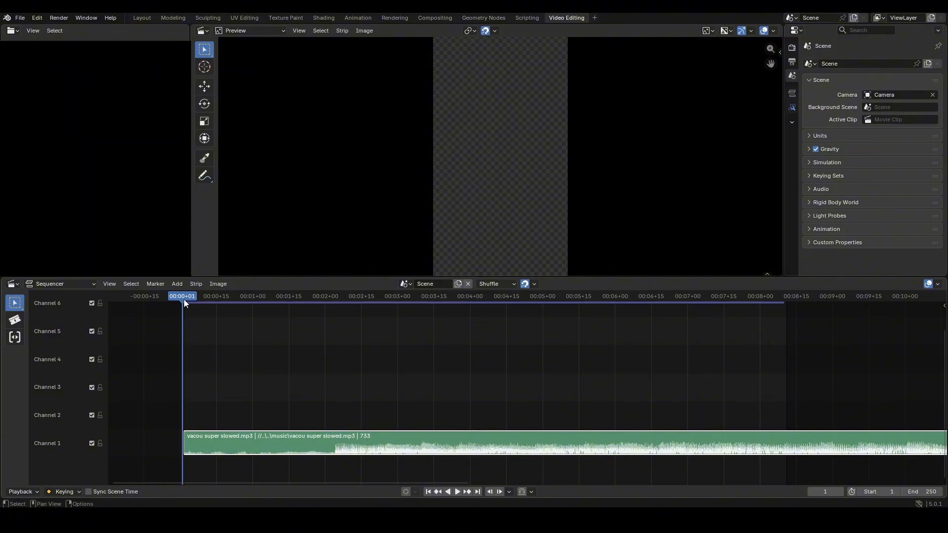
key(m)
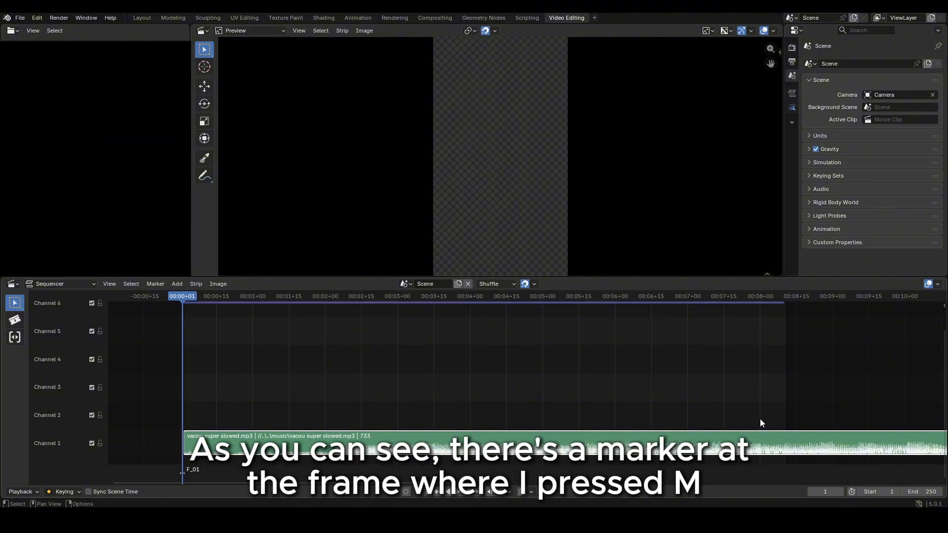
drag(924, 492, 944, 492)
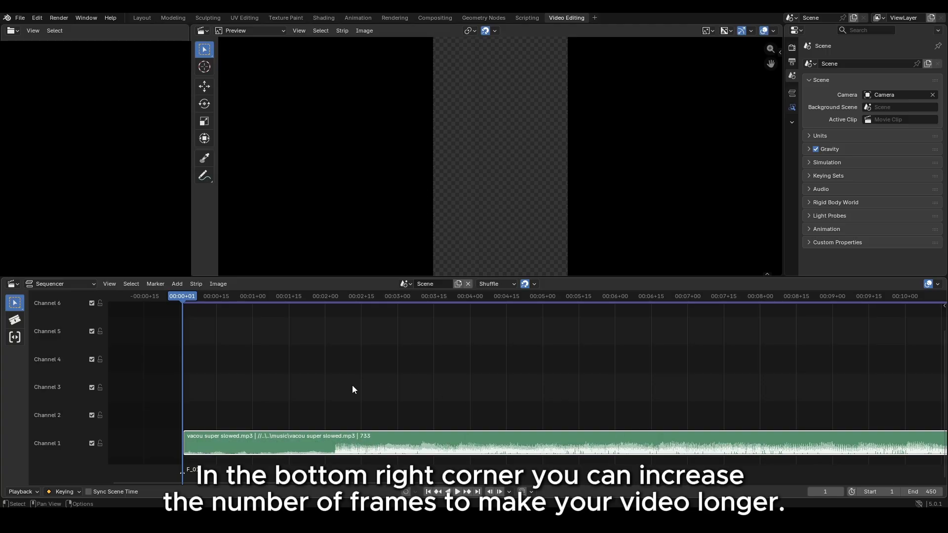
Step: Play the song and add camera-switch markers at frames 64, 146, 226, 310 and 393
key(space)
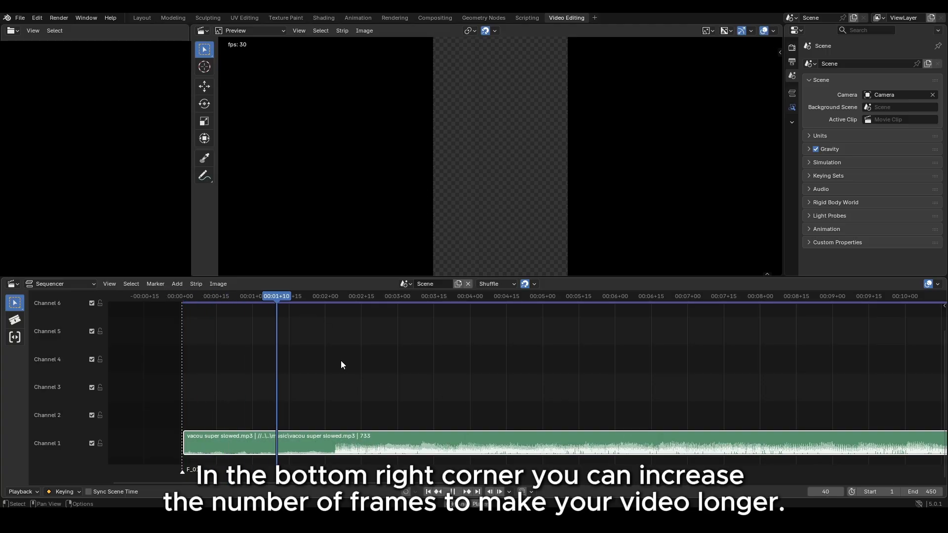
drag(343, 296, 336, 294)
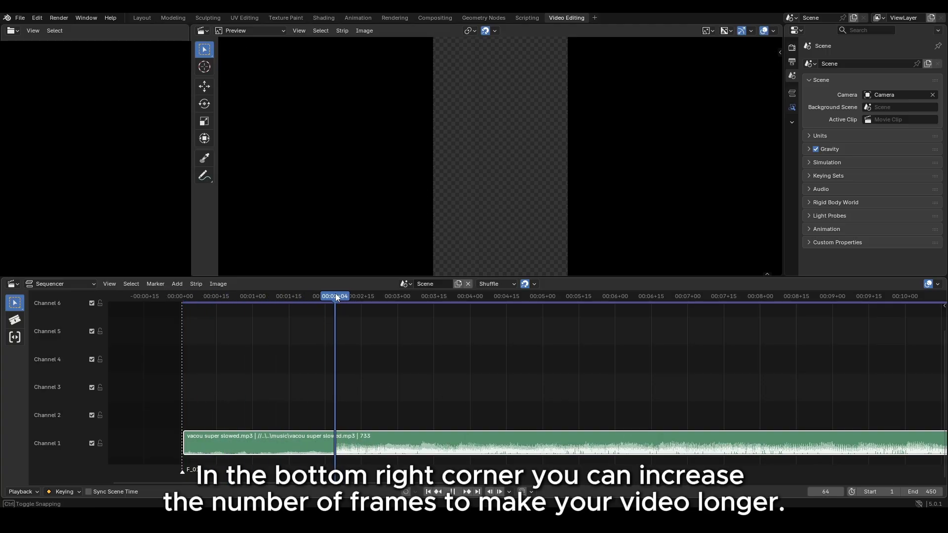
key(space)
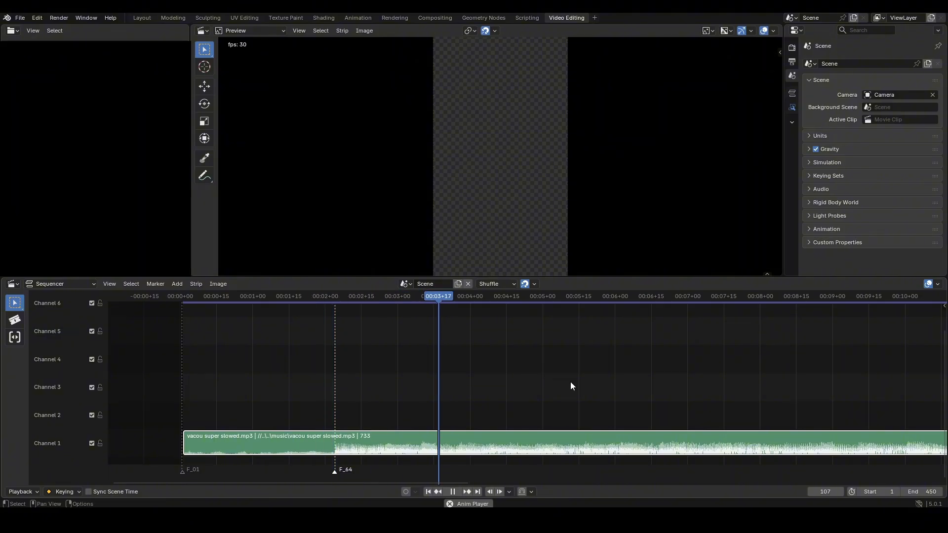
key(m)
scroll(571, 382, down, 8)
key(m)
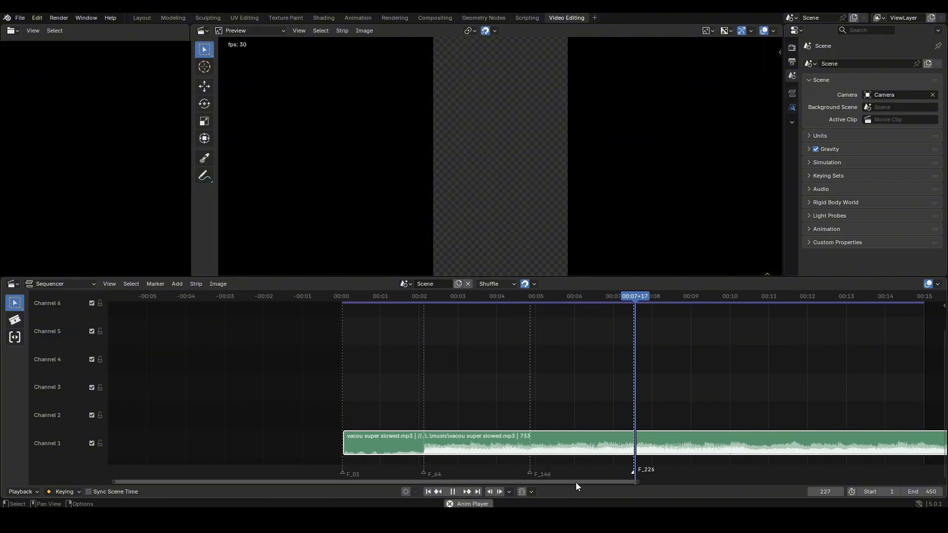
drag(576, 482, 742, 490)
key(m)
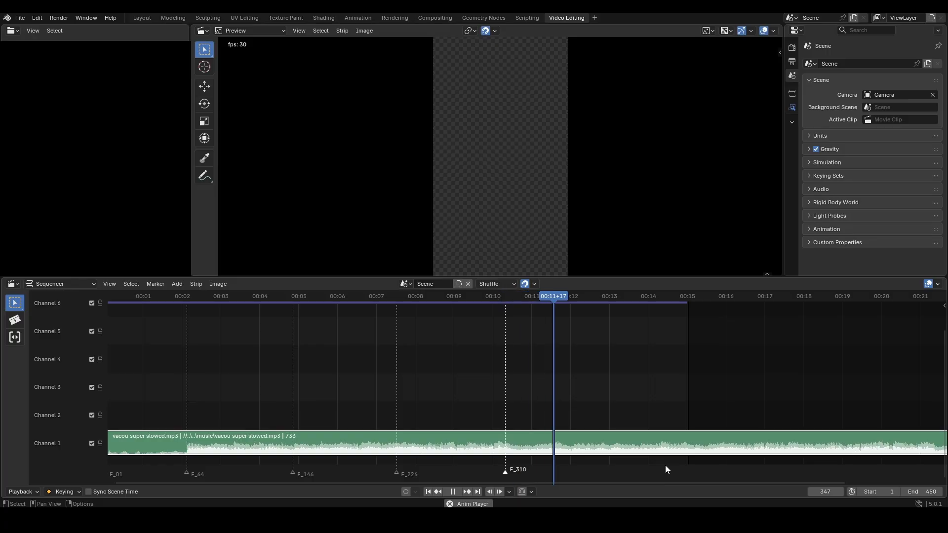
key(m)
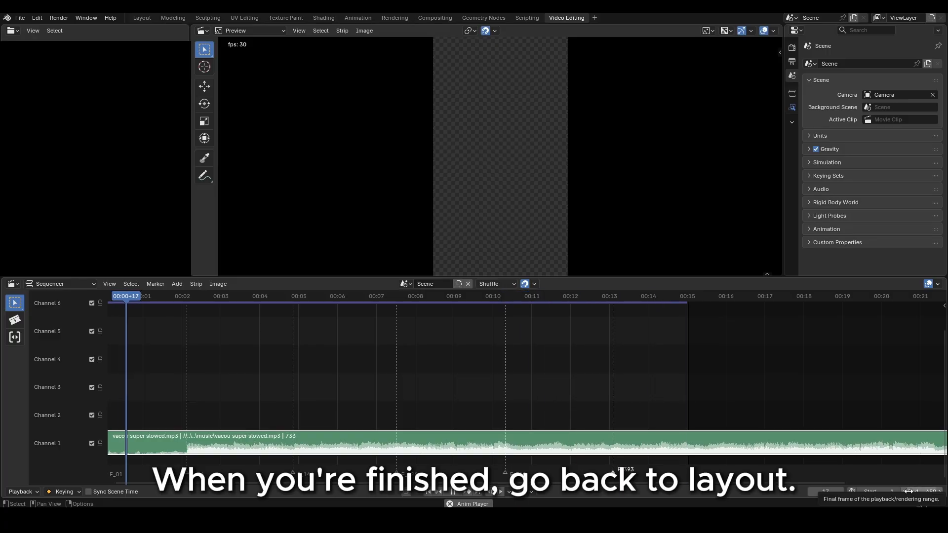
Step: Stop playback at frame 1 and return to the Layout workspace, enlarging the timeline to show its markers
scroll(414, 399, down, 1)
middle_drag(116, 368, 167, 369)
key(space)
drag(193, 297, 187, 297)
click(141, 18)
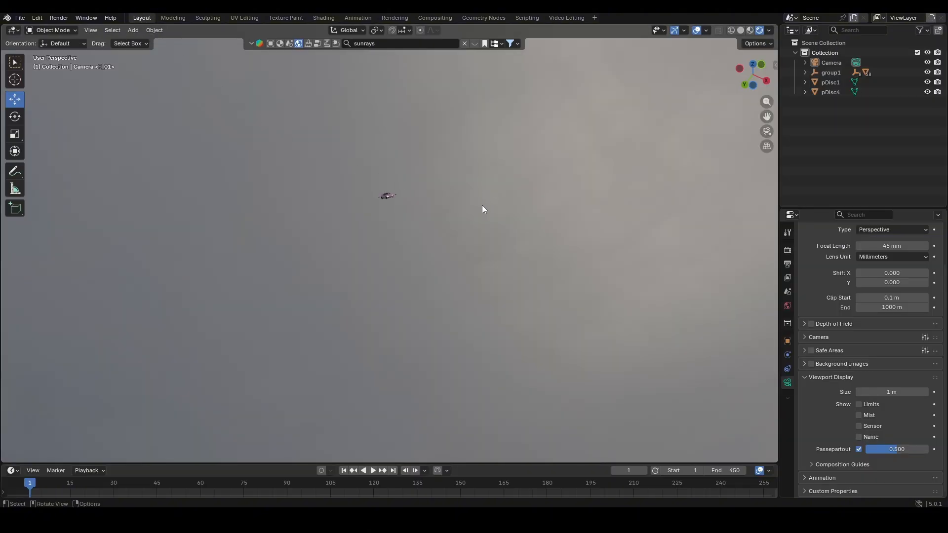
drag(479, 462, 504, 415)
Step: Select the whole car, turn on auto keying and insert keyframes for all channels at frame 1
key(shift+grave)
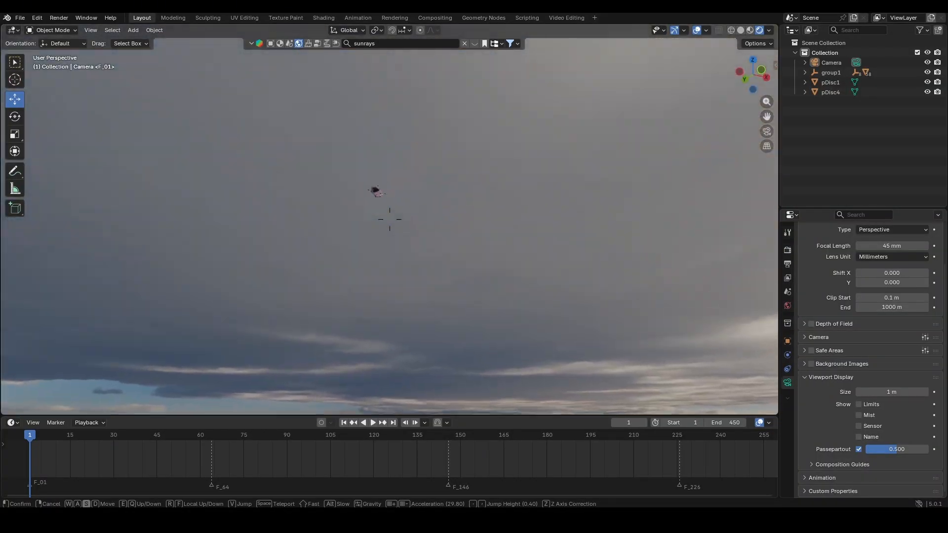
click(390, 219)
drag(311, 121, 461, 252)
drag(398, 179, 442, 301)
click(523, 191)
key(shift+grave)
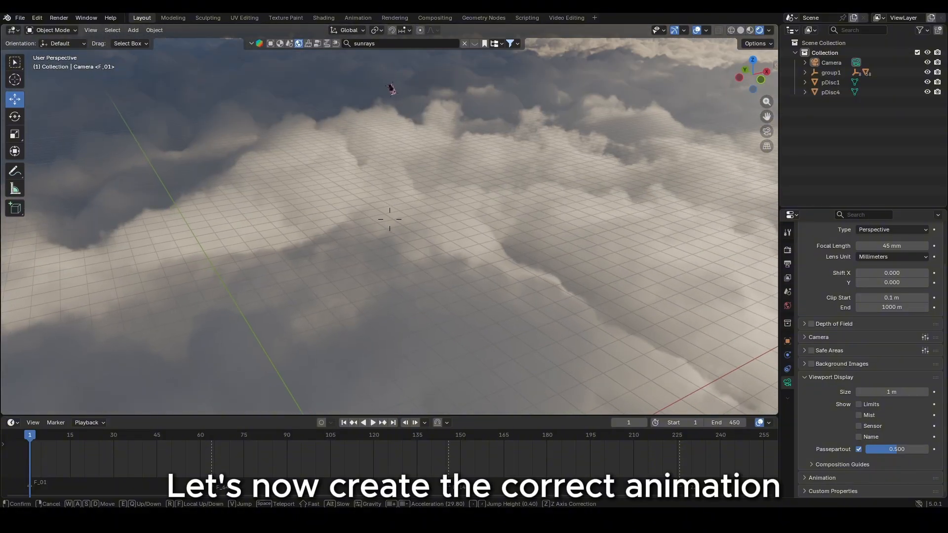
click(390, 219)
drag(321, 52, 443, 133)
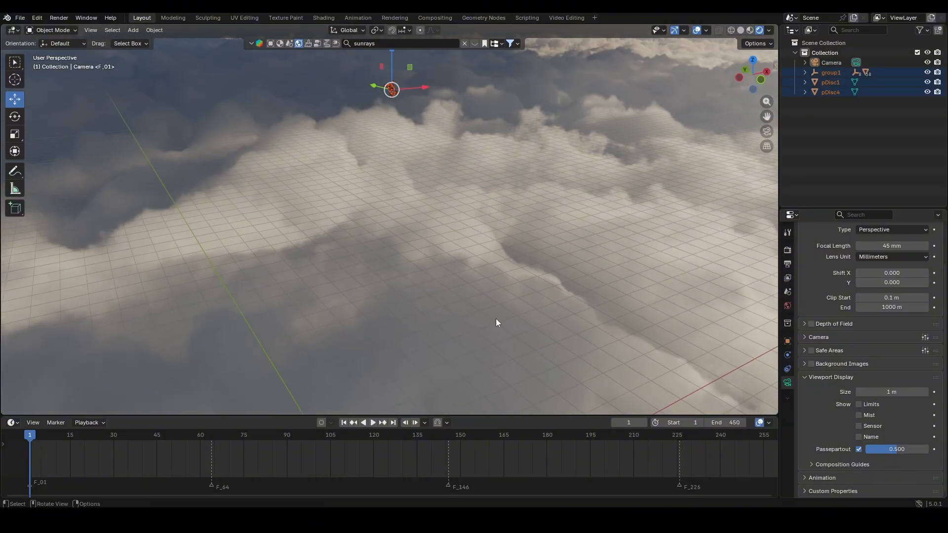
click(322, 423)
key(i)
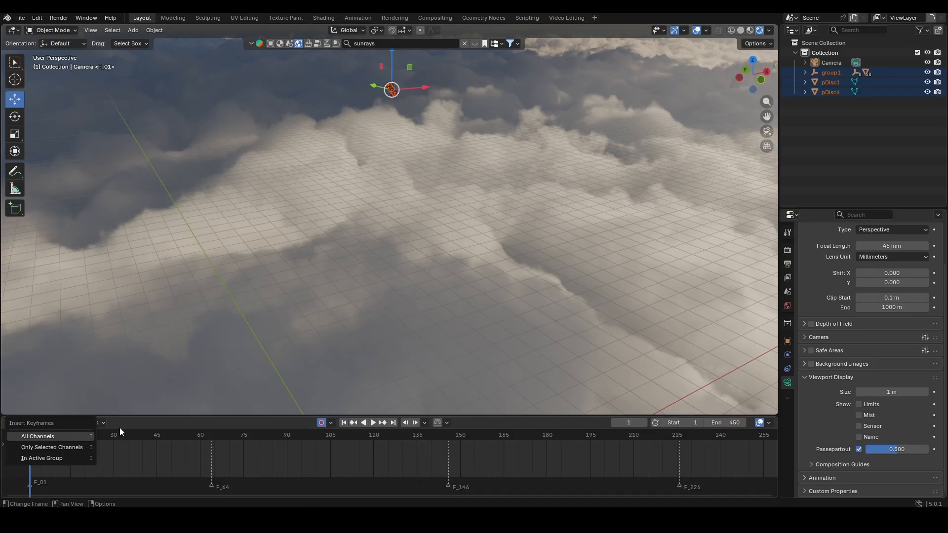
click(49, 437)
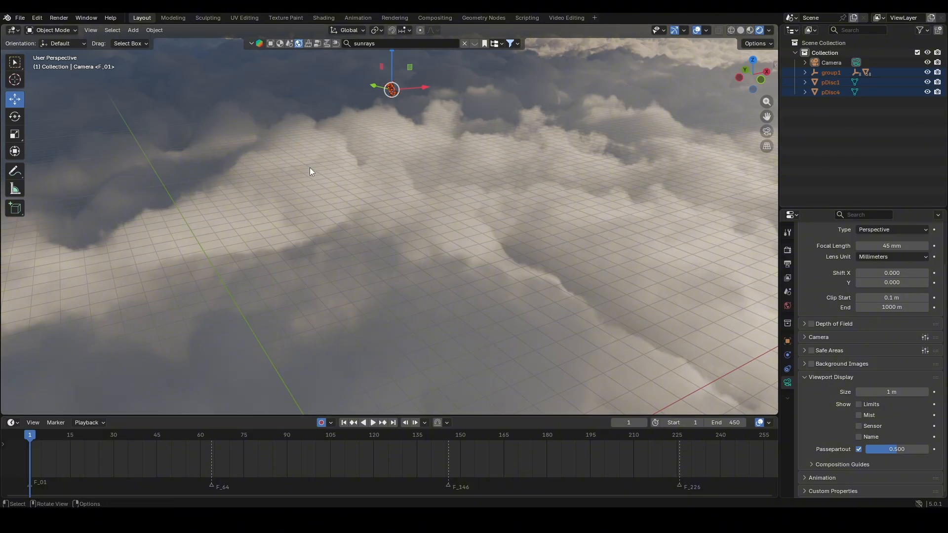
Step: Go to the marker at frame 64, shift the car slightly down and rotate it nose-up
click(213, 439)
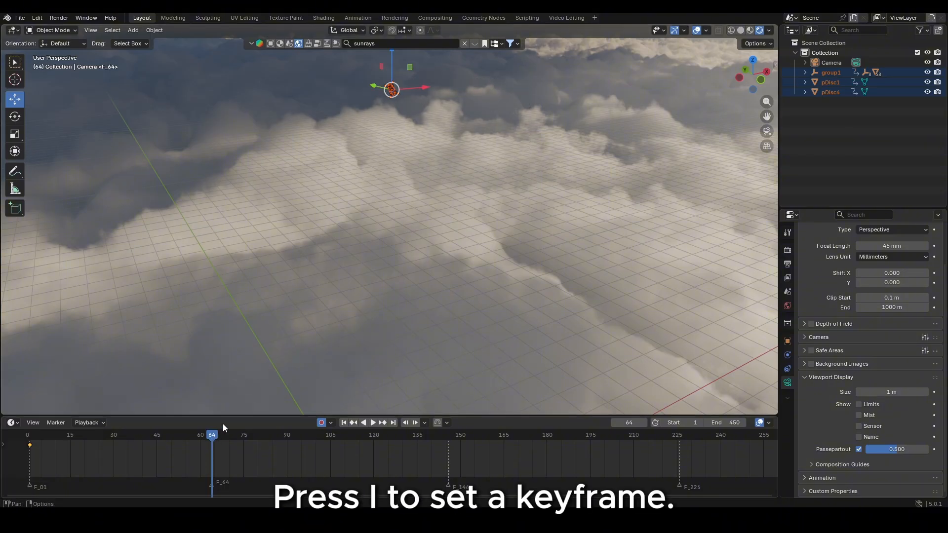
drag(393, 67, 392, 76)
middle_drag(422, 135, 422, 119)
scroll(422, 134, up, 6)
key(r)
click(353, 254)
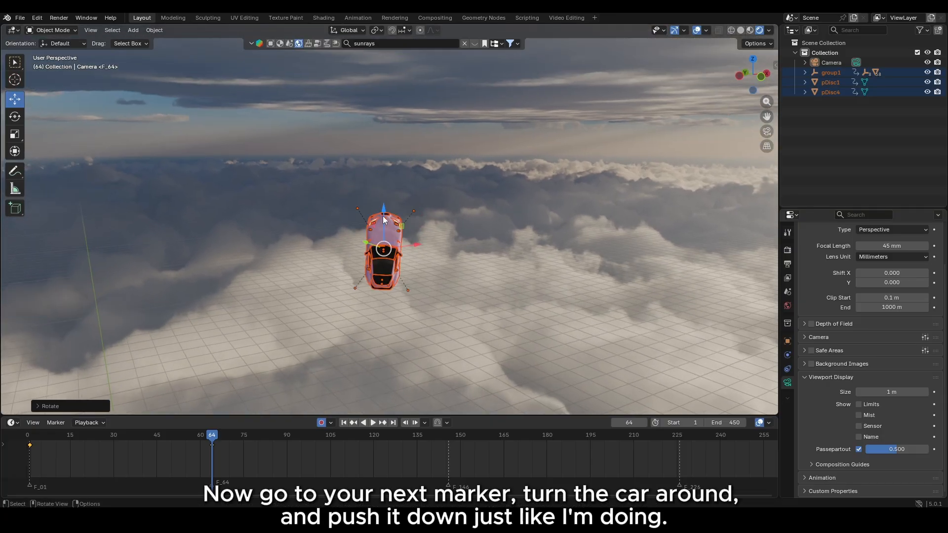
Step: Push the car far down along the Z axis at frame 64 and rotate it again
drag(386, 220, 385, 357)
scroll(388, 218, down, 6)
middle_drag(387, 149, 390, 237)
drag(404, 81, 400, 327)
key(r)
click(383, 351)
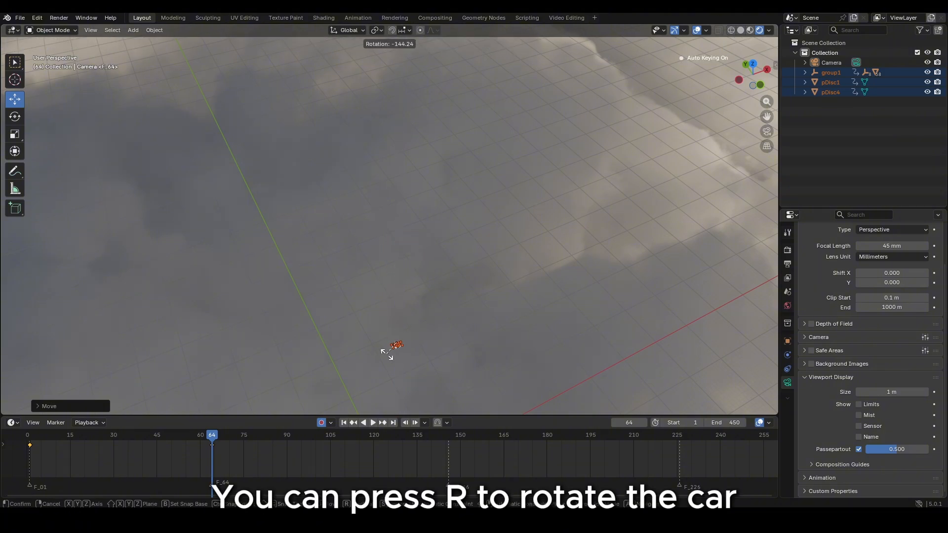
Step: Lower the car further along the Z axis at frame 64 and rotate it repeatedly to change its tilt
key(shift+grave)
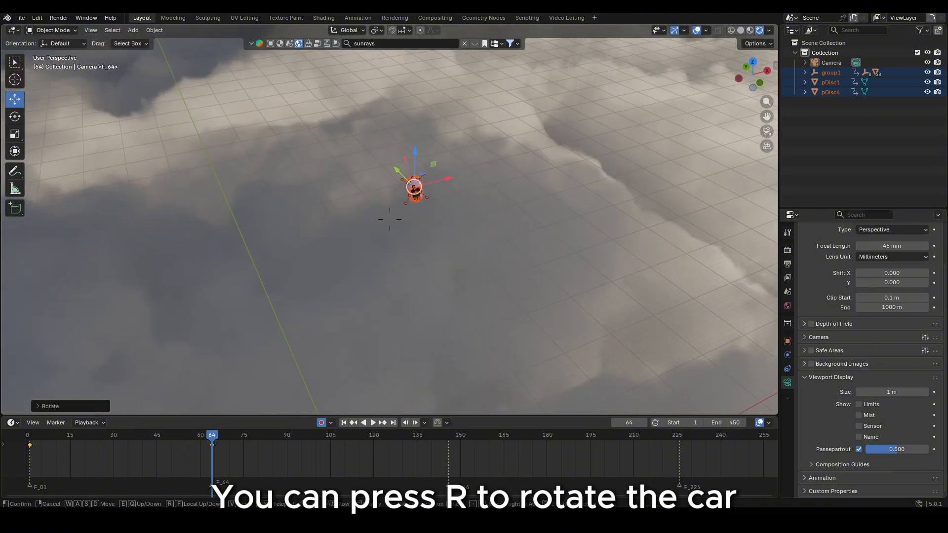
click(389, 219)
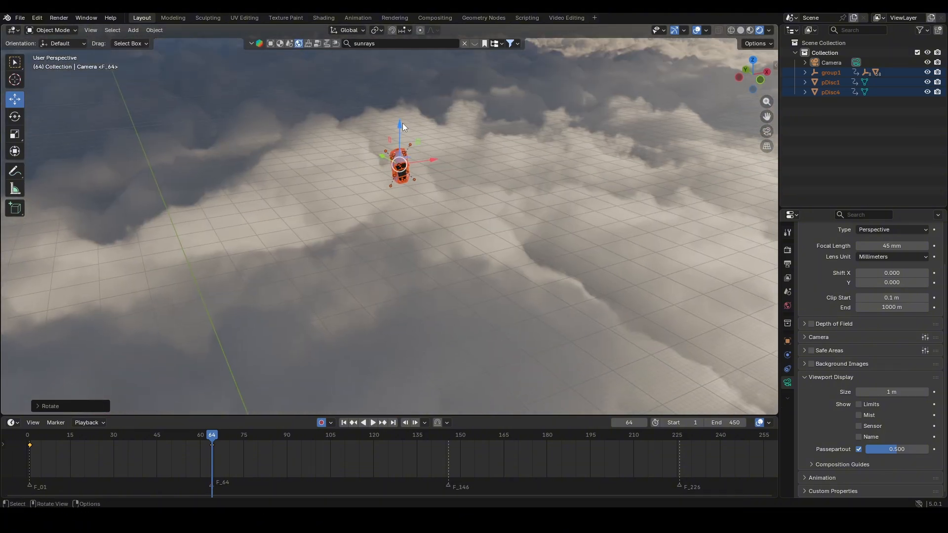
key(r)
drag(402, 123, 398, 358)
key(r)
click(366, 199)
key(r)
click(421, 313)
key(r)
click(421, 384)
Step: Bring the car further down toward the scene origin at frame 64 and tumble it with normal and trackball rotations
key(shift+grave)
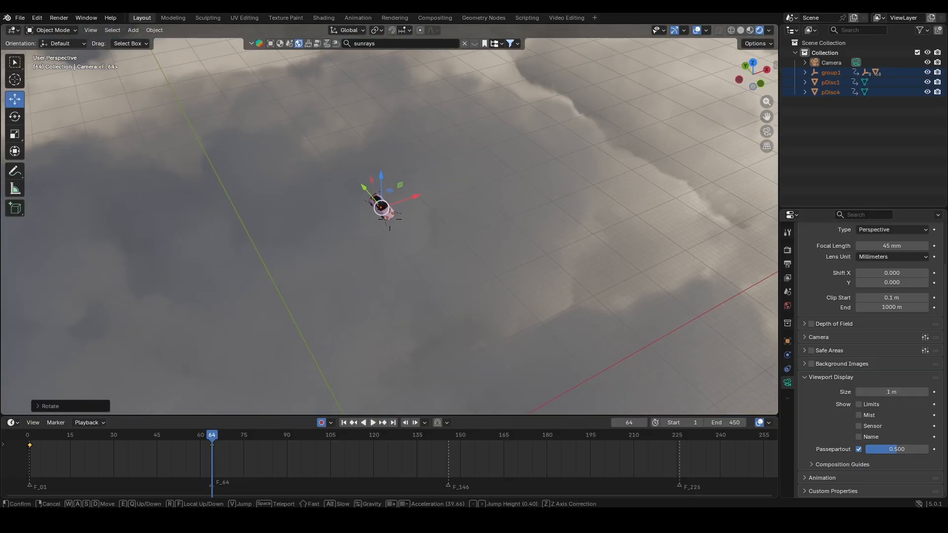
click(389, 219)
key(r)
drag(402, 156, 404, 318)
click(411, 229)
key(shift+grave)
click(389, 219)
drag(349, 92, 351, 221)
key(r)
key(r)
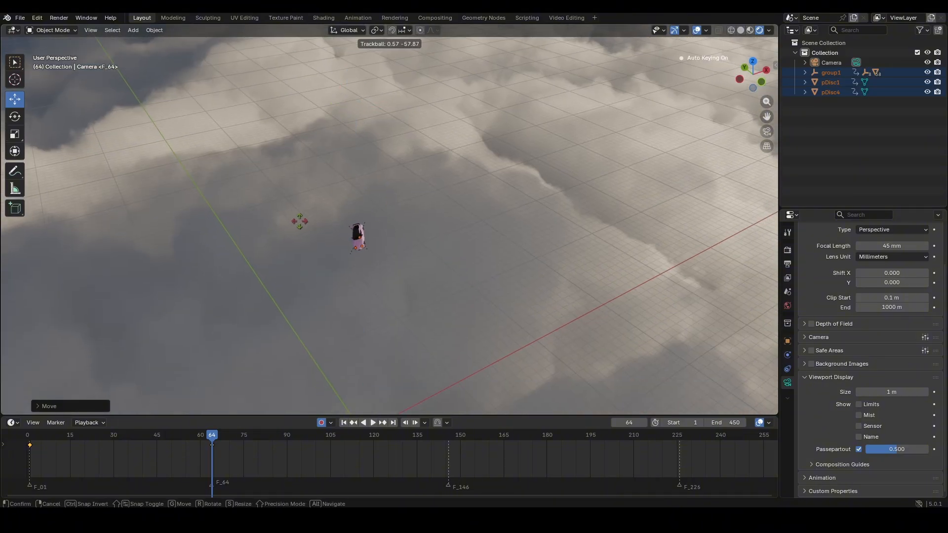
click(404, 241)
Step: Tilt the car nose-down, place it just above the world origin near the camera, and deselect it
key(shift+grave)
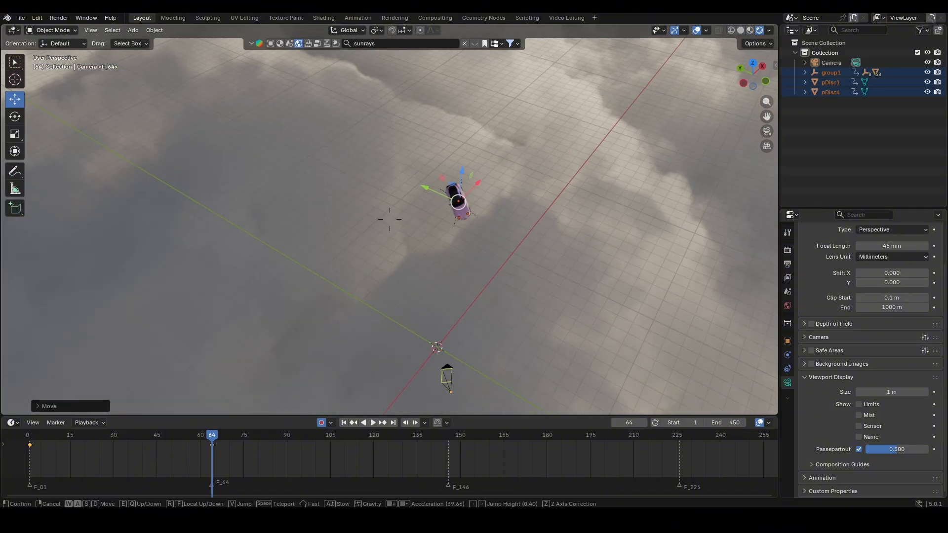
click(390, 219)
key(r)
click(431, 243)
drag(416, 243, 419, 251)
key(shift+grave)
click(389, 219)
drag(374, 121, 426, 208)
click(483, 222)
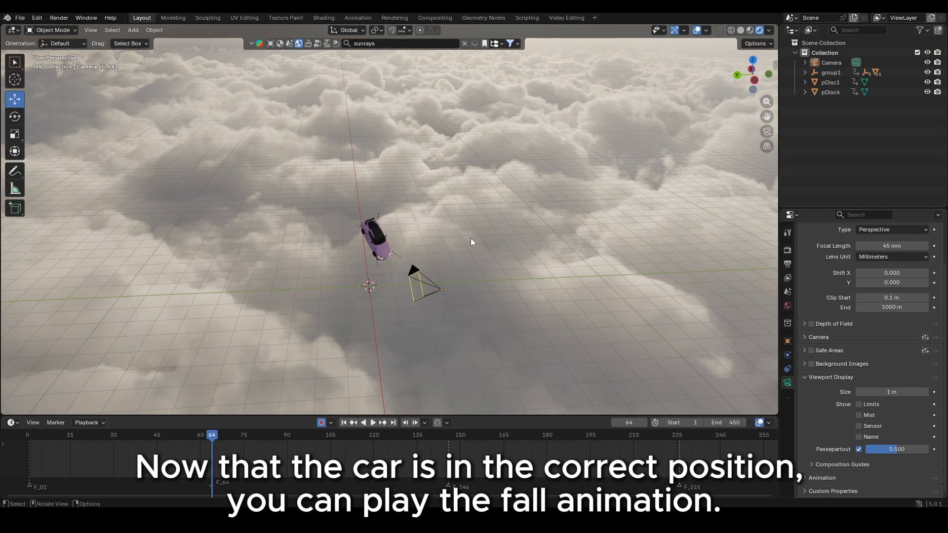
Step: Scrub and play the fall animation from frame 1, viewing the car's descent past the camera from outside
middle_drag(459, 311, 434, 345)
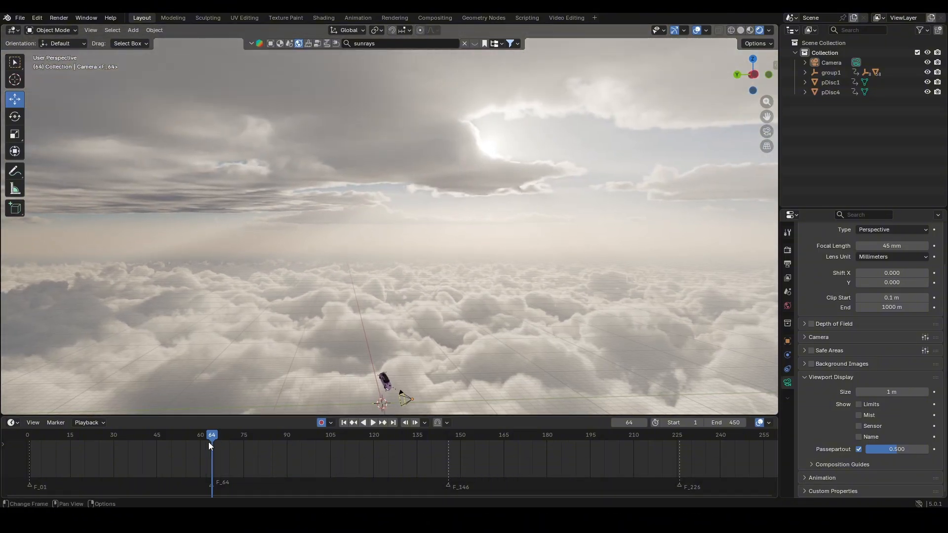
key(shift+grave)
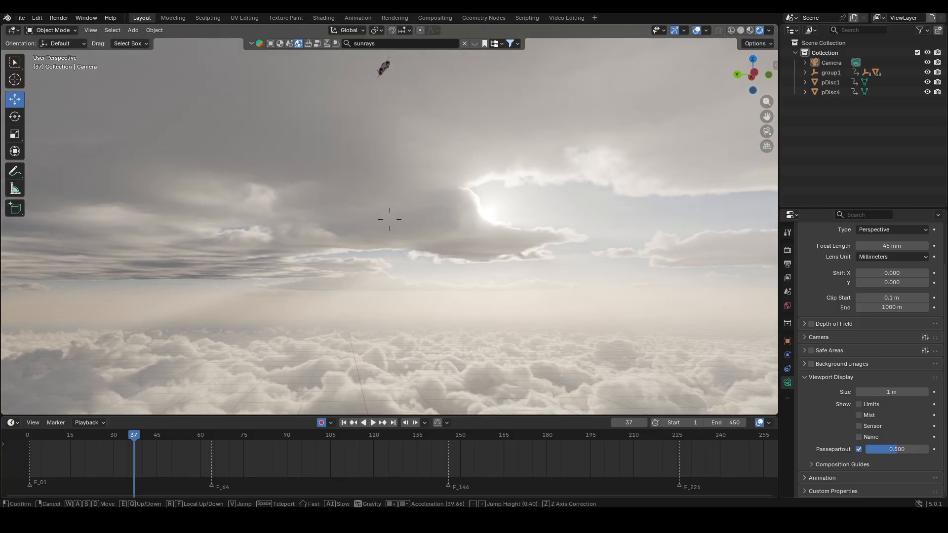
click(389, 220)
middle_drag(469, 304, 471, 278)
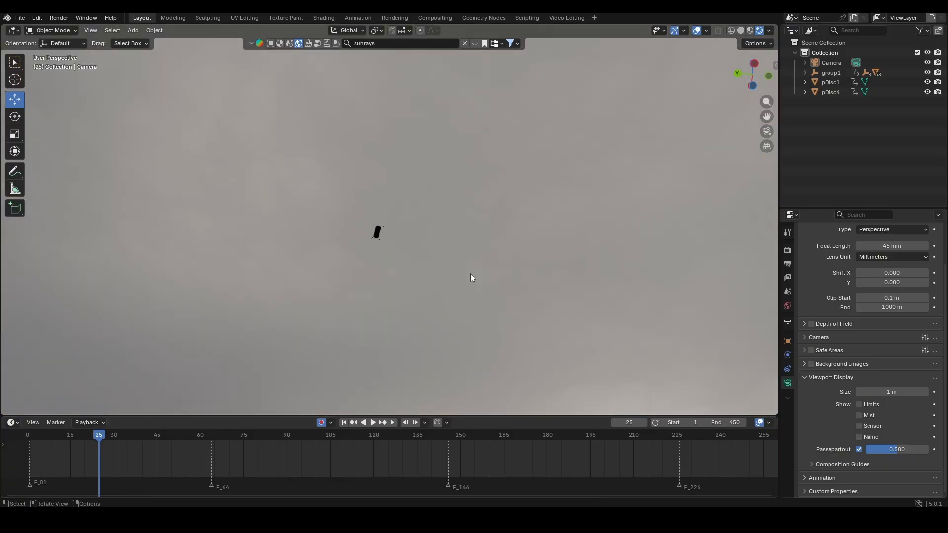
key(shift+Left)
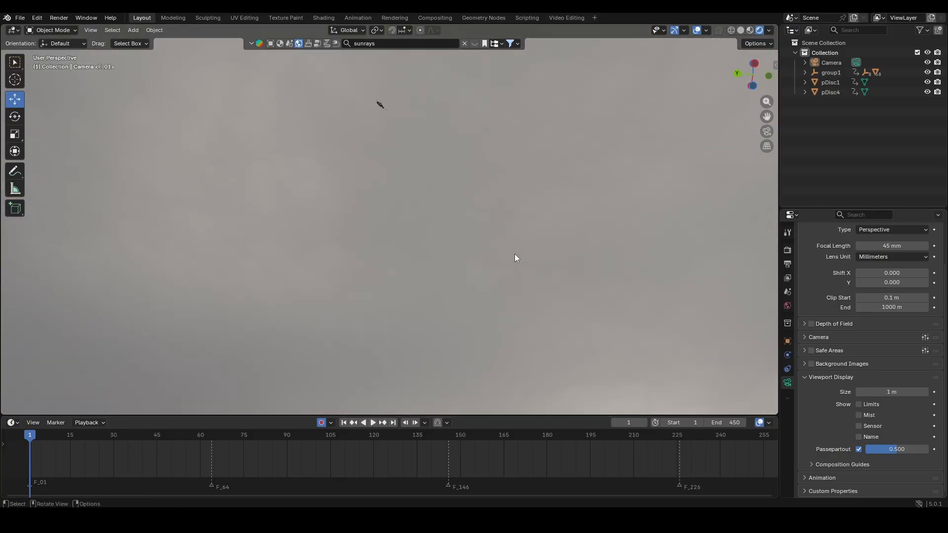
key(shift+grave)
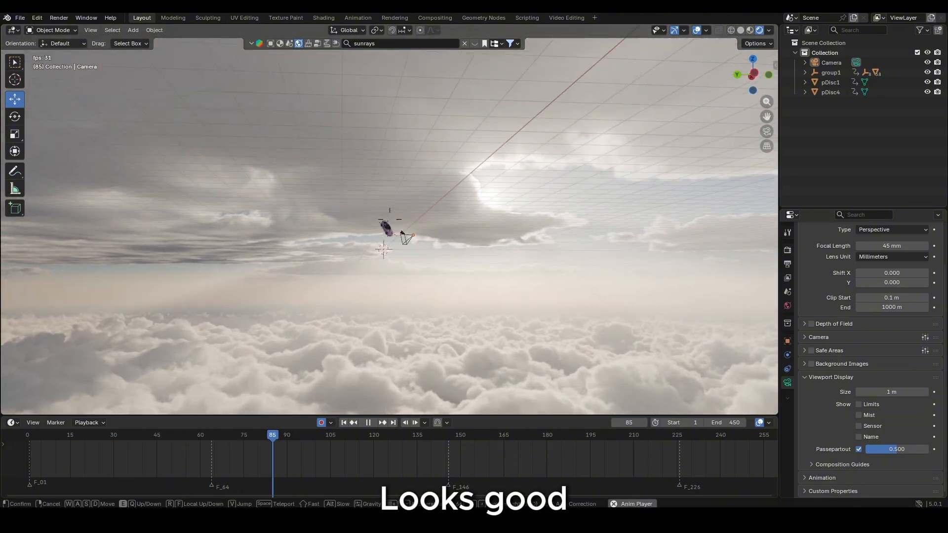
key(e)
click(304, 337)
key(space)
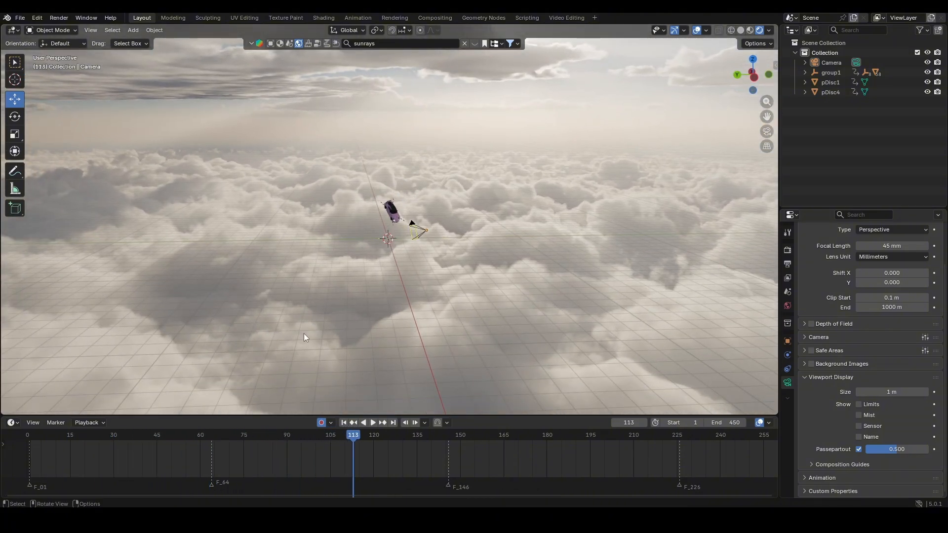
Step: At frame 1, aim the camera up at the distant car and insert keyframes for all of the camera's channels
drag(34, 439, 30, 437)
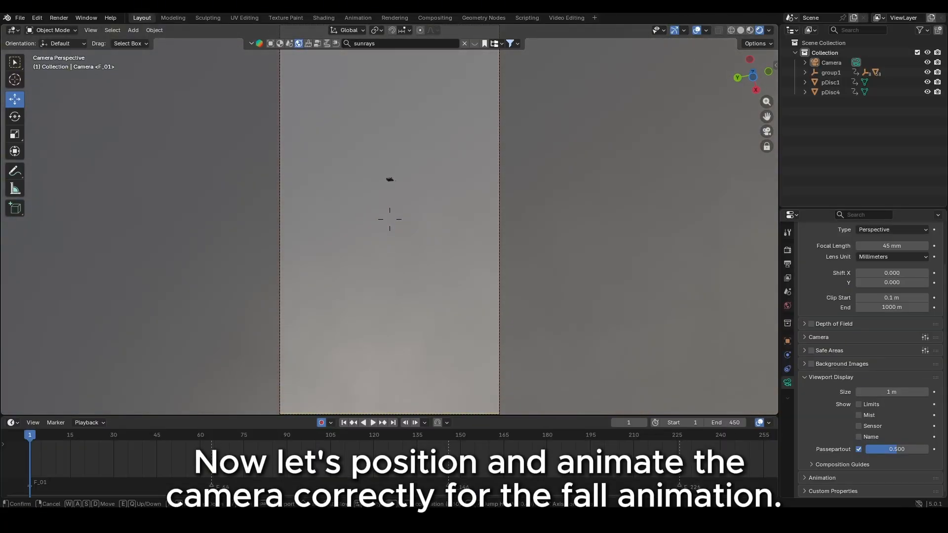
click(514, 206)
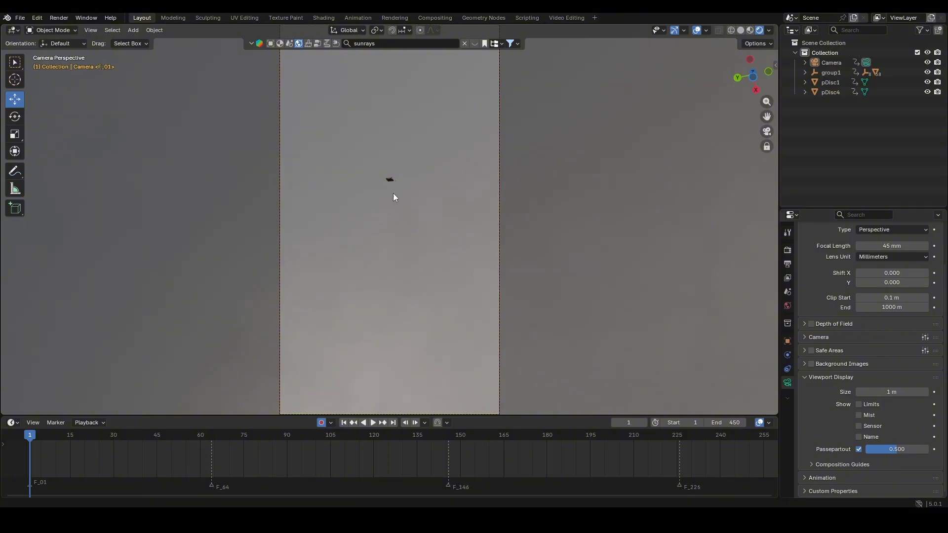
key(i)
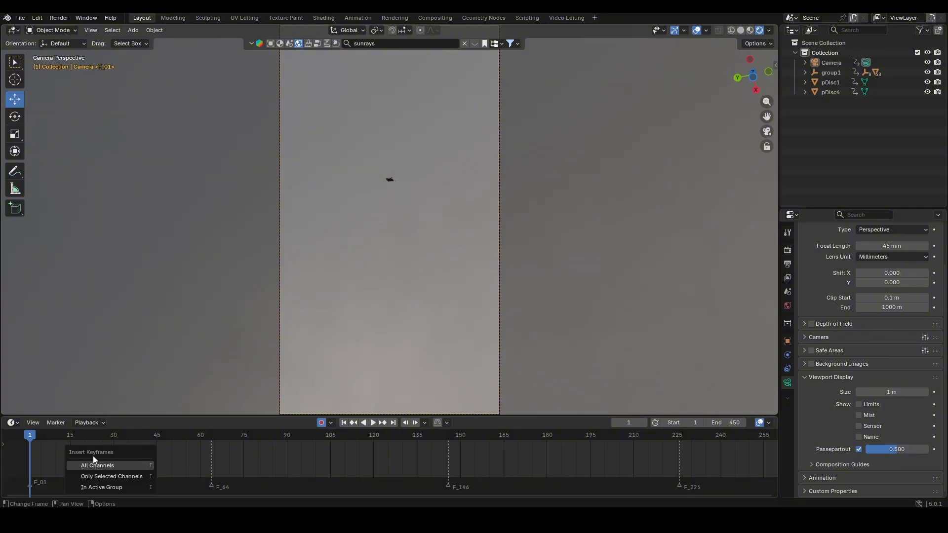
click(832, 62)
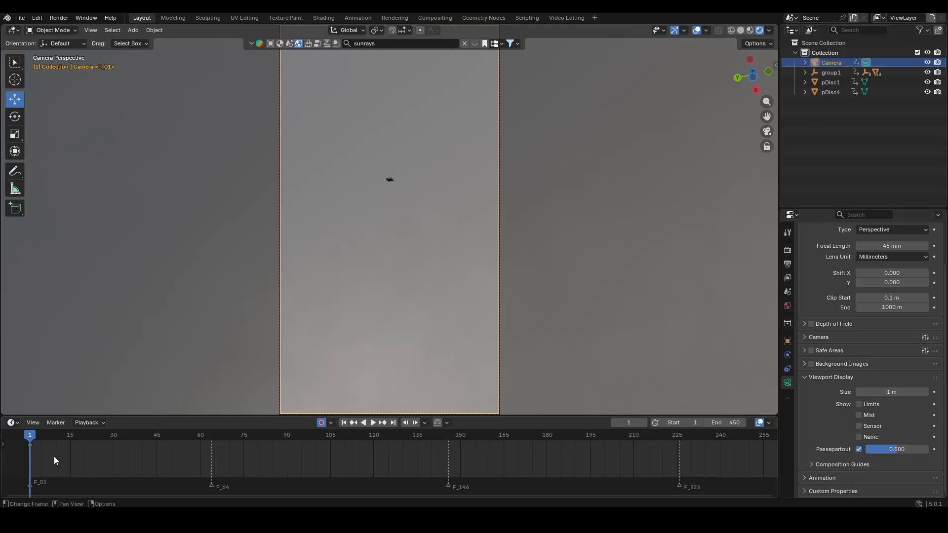
Step: At frame 64, fly the camera to a close view of the nose-down car in front of the bright sun and clouds
click(212, 436)
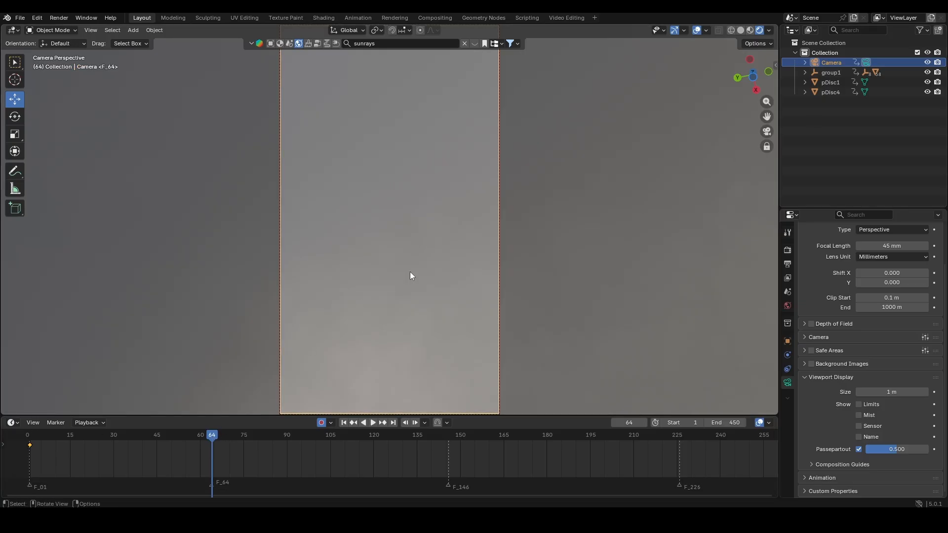
key(shift+grave)
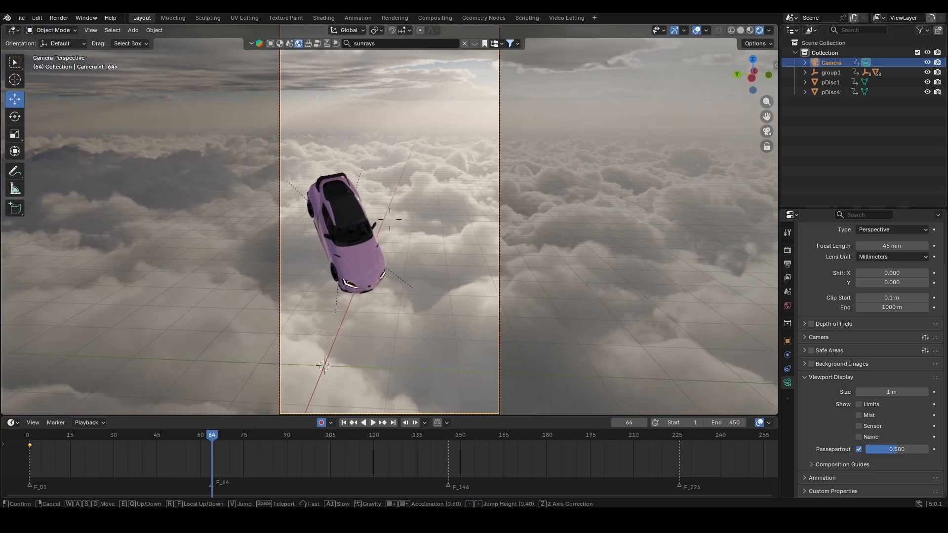
scroll(390, 219, up, 7)
key(a)
scroll(390, 219, up, 11)
key(w)
key(q)
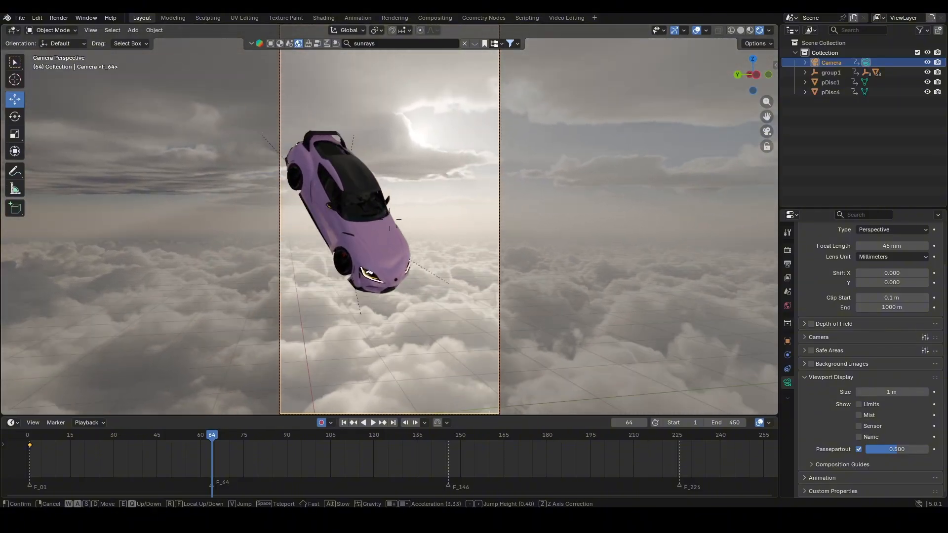
key(s)
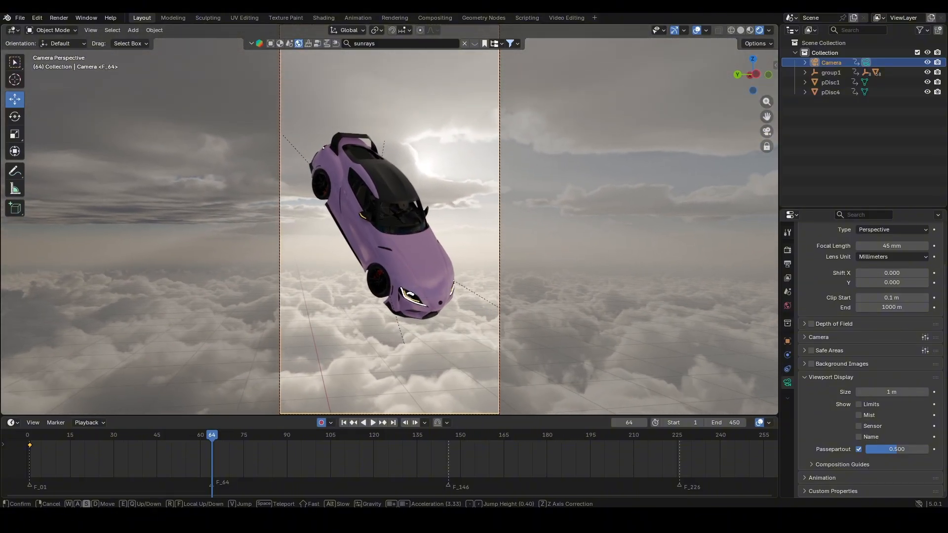
click(454, 247)
Step: Replay the camera move, try its second keyframe at frame 90 and frame 120, and return that keyframe to frame 64
drag(231, 442, 26, 439)
key(space)
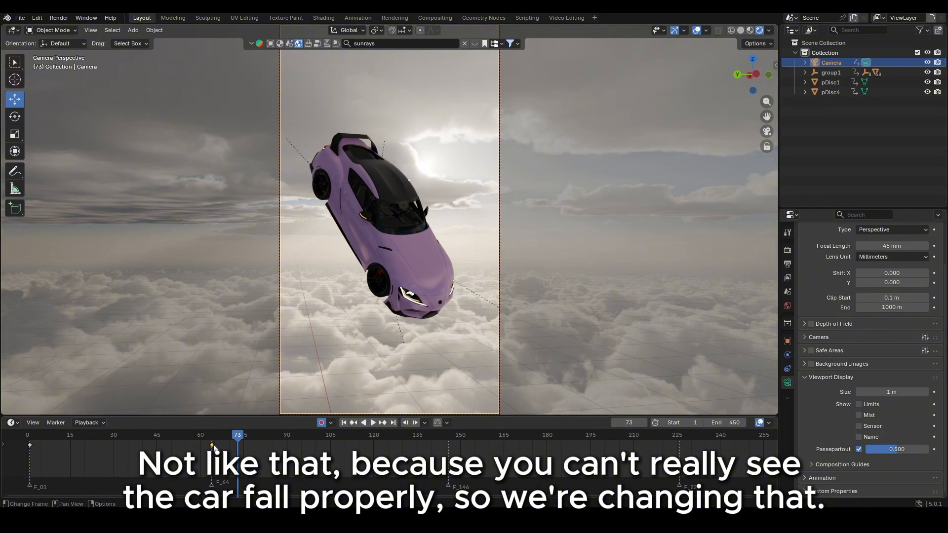
drag(213, 447, 29, 434)
key(space)
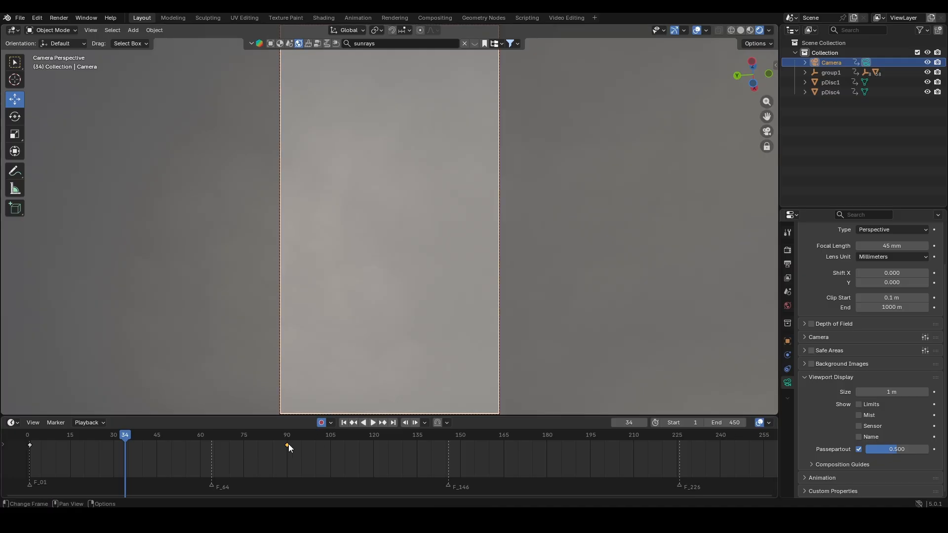
drag(287, 445, 374, 447)
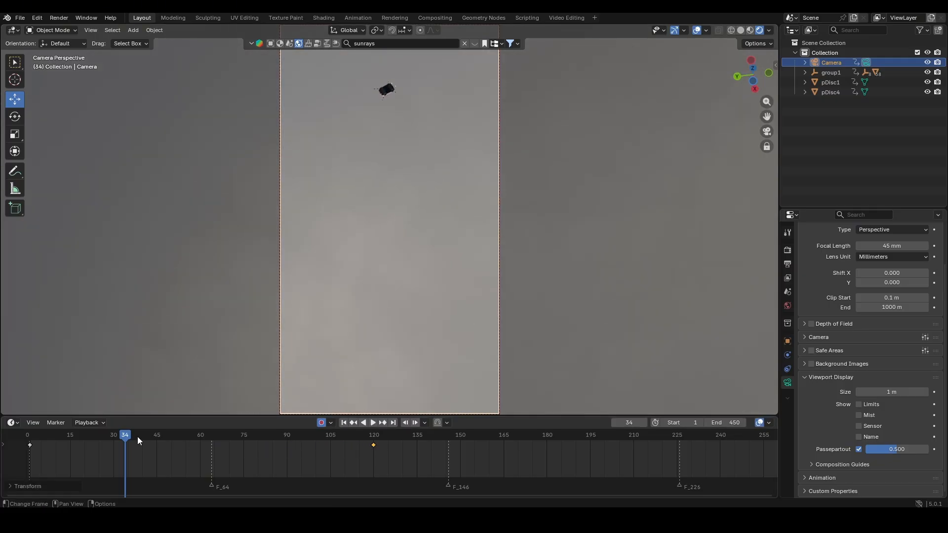
key(shift+Left)
key(space)
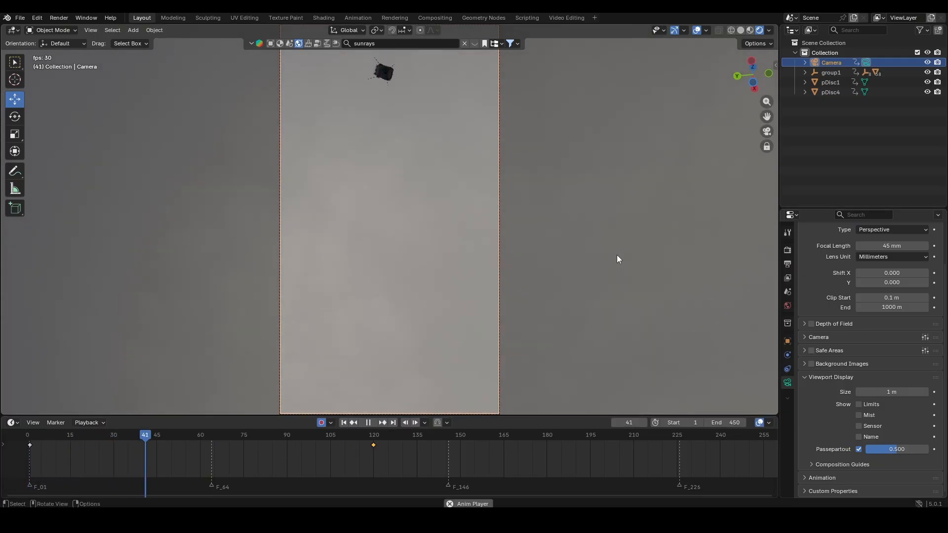
key(space)
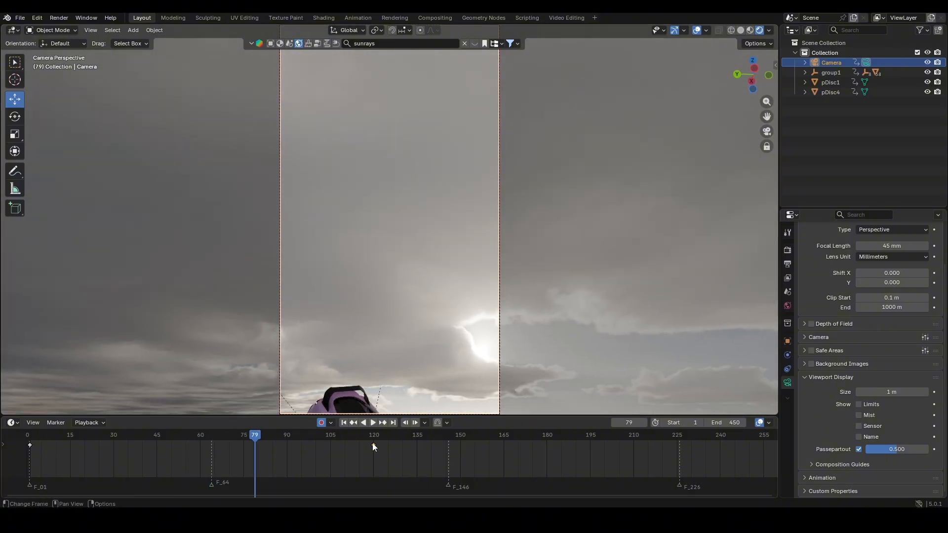
drag(374, 445, 212, 454)
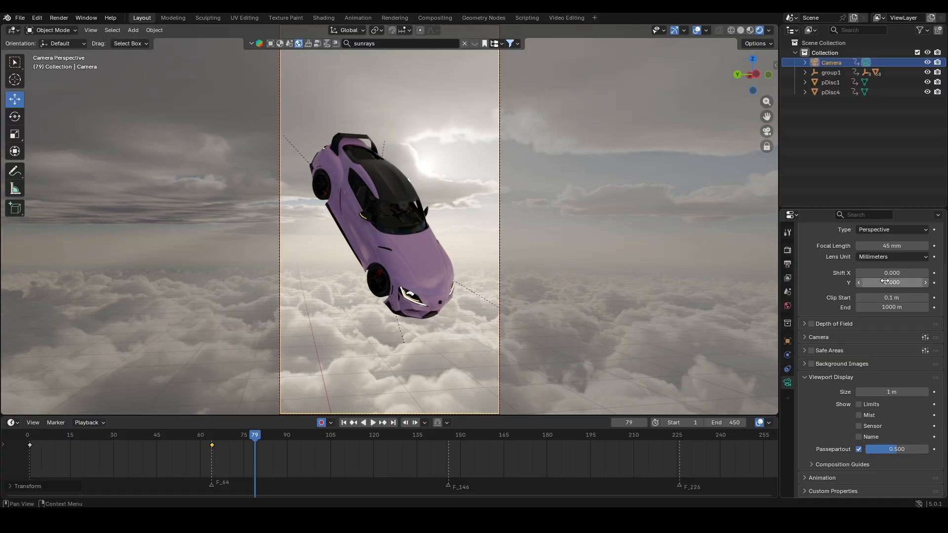
Step: Reduce the camera's focal length to 20 mm, replay the fall from frame 1, and reduce it further to 15 mm
drag(897, 245, 866, 245)
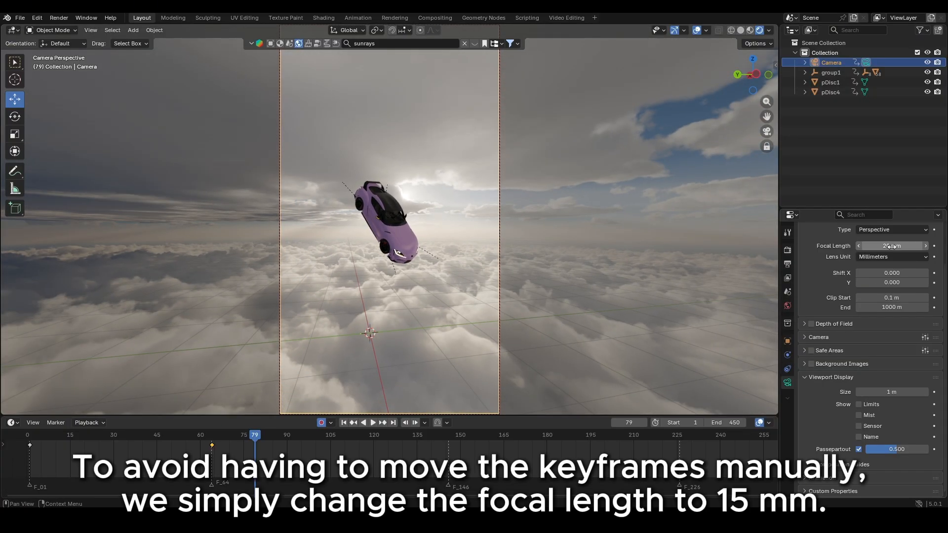
key(shift+Left)
key(space)
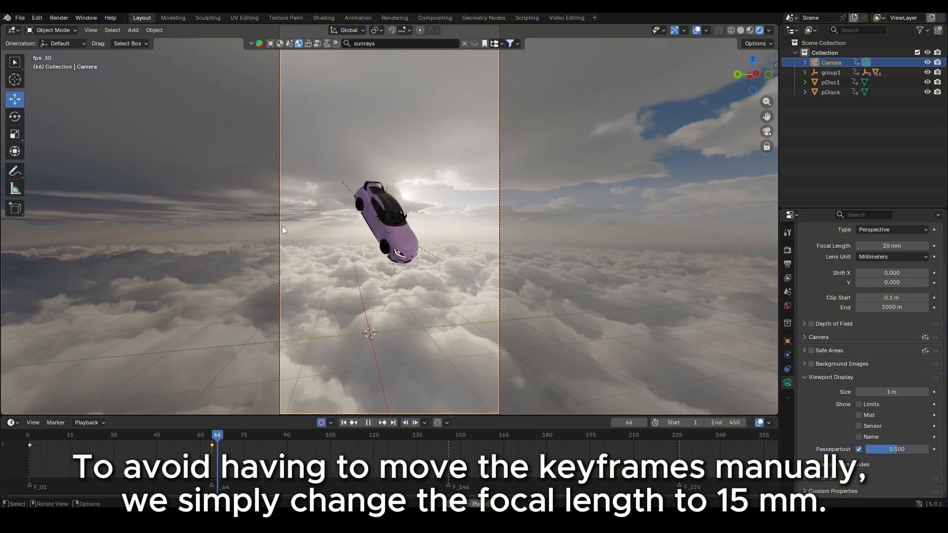
key(space)
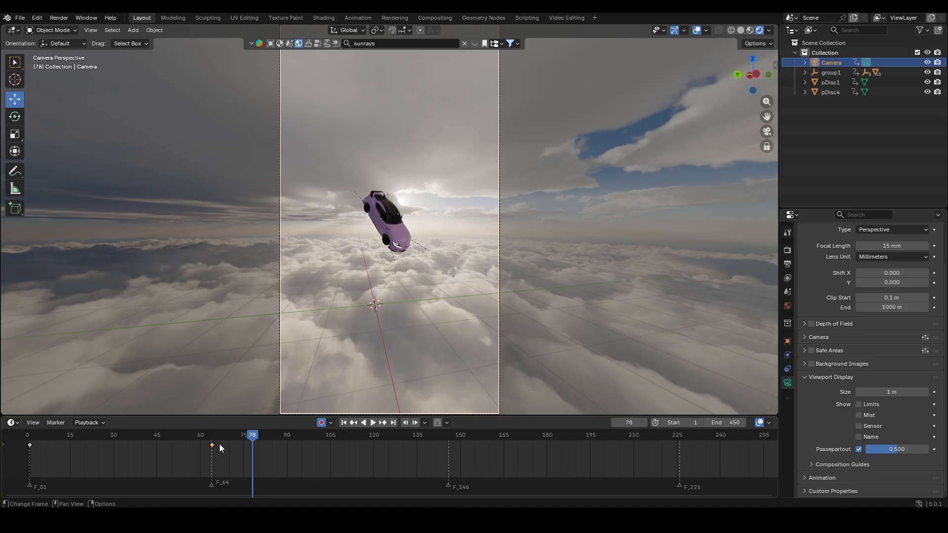
Step: Delay the camera's frame 64 keyframe to frame 75, replay the move, and bind the camera to the marker at frame 1
click(41, 443)
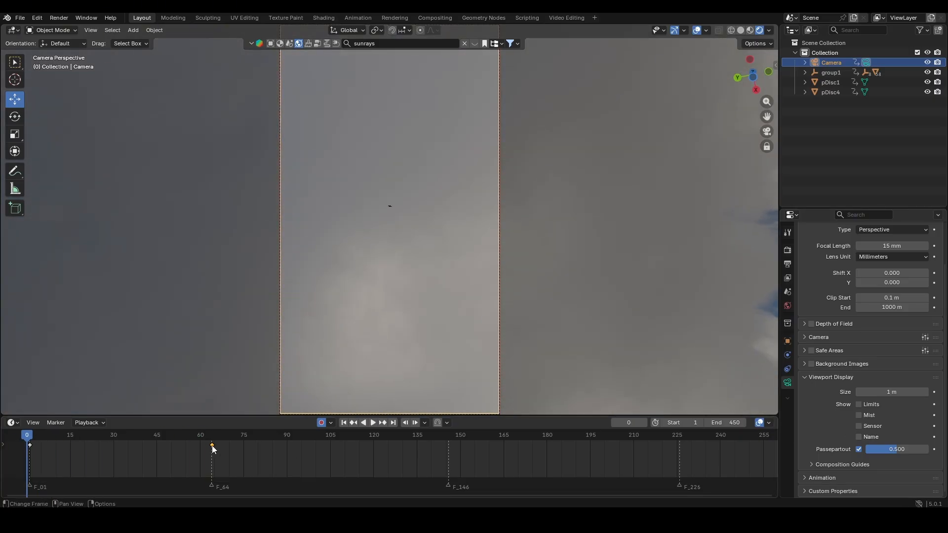
drag(213, 447, 245, 447)
key(space)
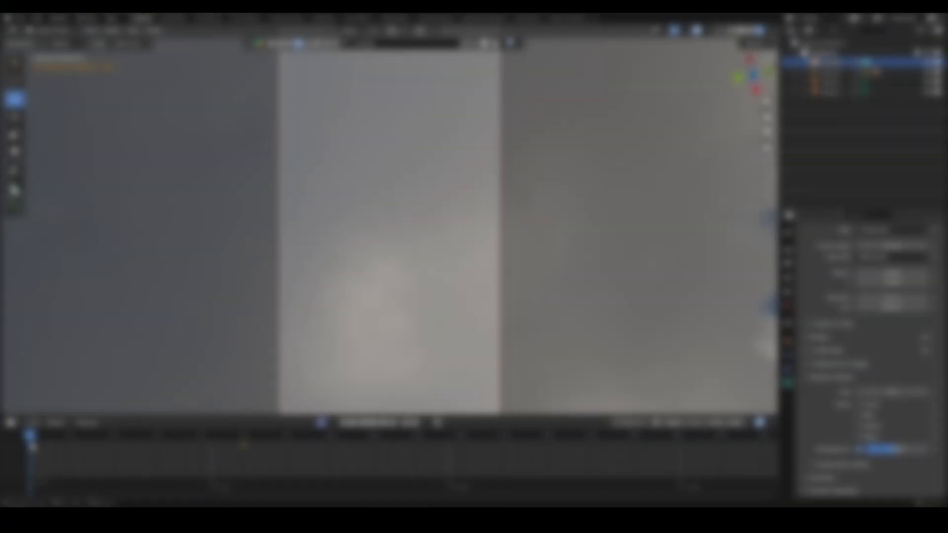
click(49, 424)
click(90, 322)
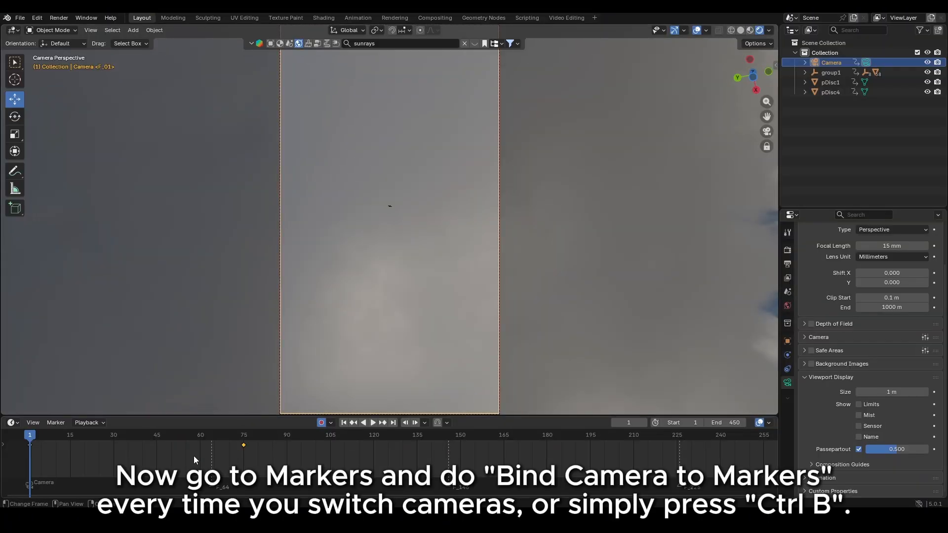
Step: Select both camera keyframes, change their interpolation mode, and play the camera move from frame 1
drag(289, 469, 22, 434)
right_click(154, 453)
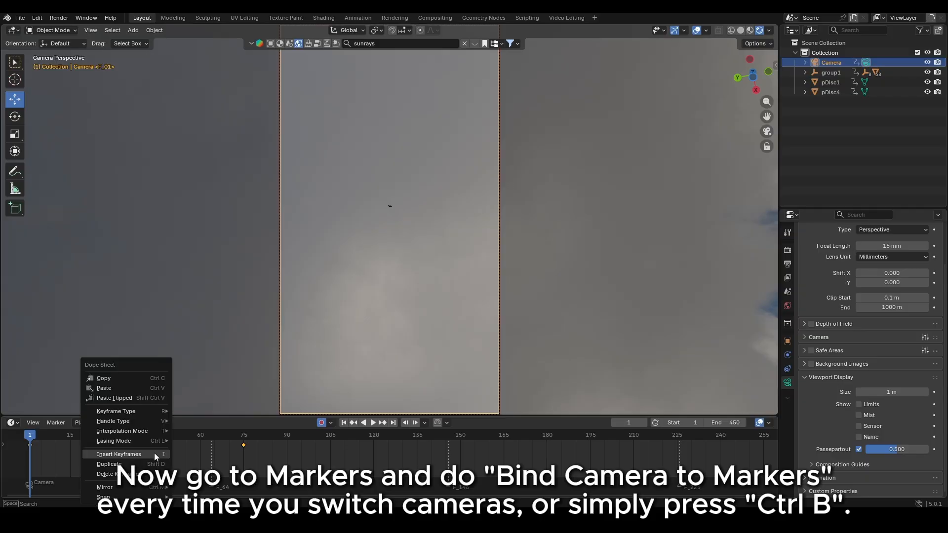
mouse_move(135, 435)
click(206, 375)
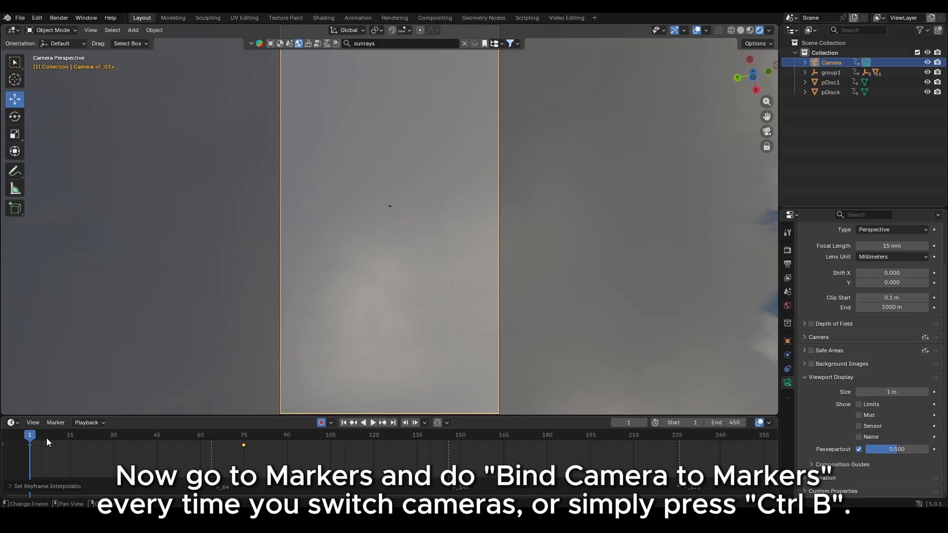
key(space)
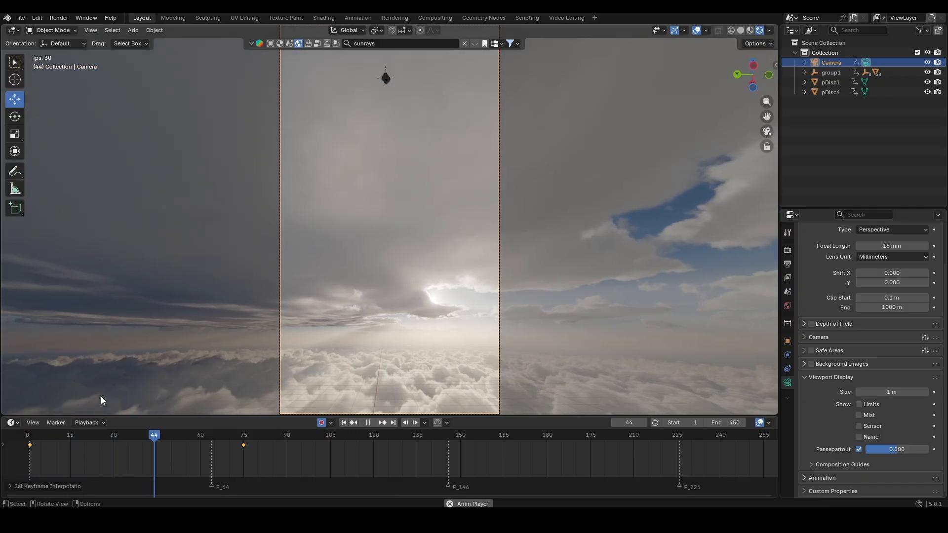
Step: Move the camera's frame 75 keyframe back to frame 64 and replay the camera move from frame 1
key(space)
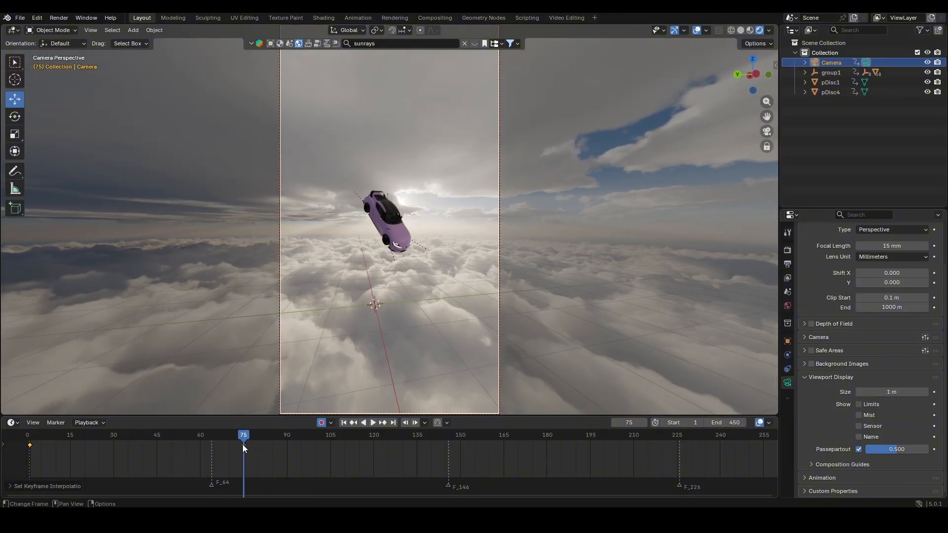
drag(242, 445, 212, 446)
key(shift+Left)
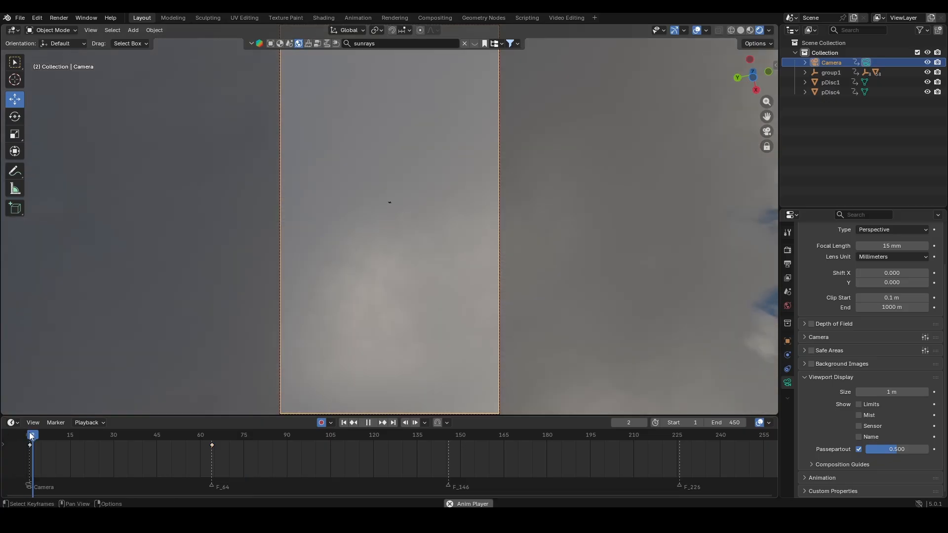
key(space)
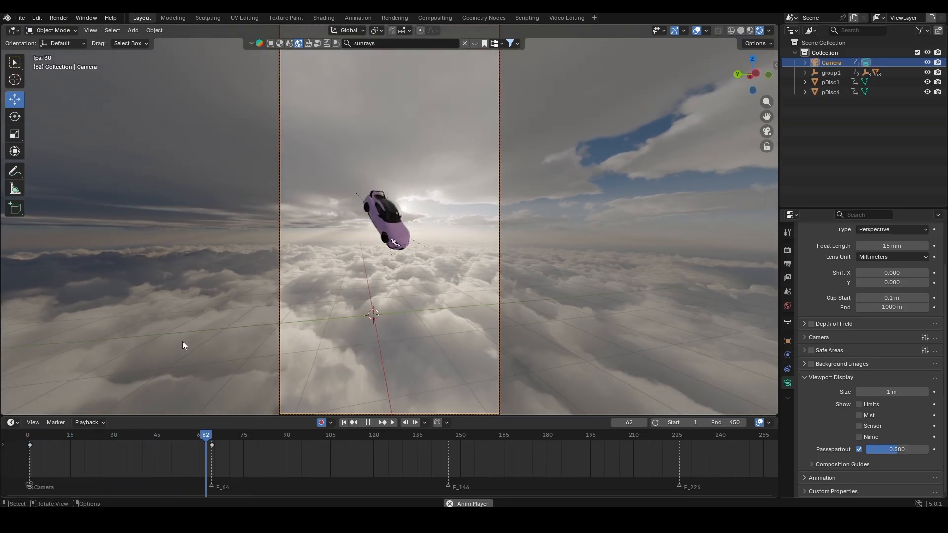
key(space)
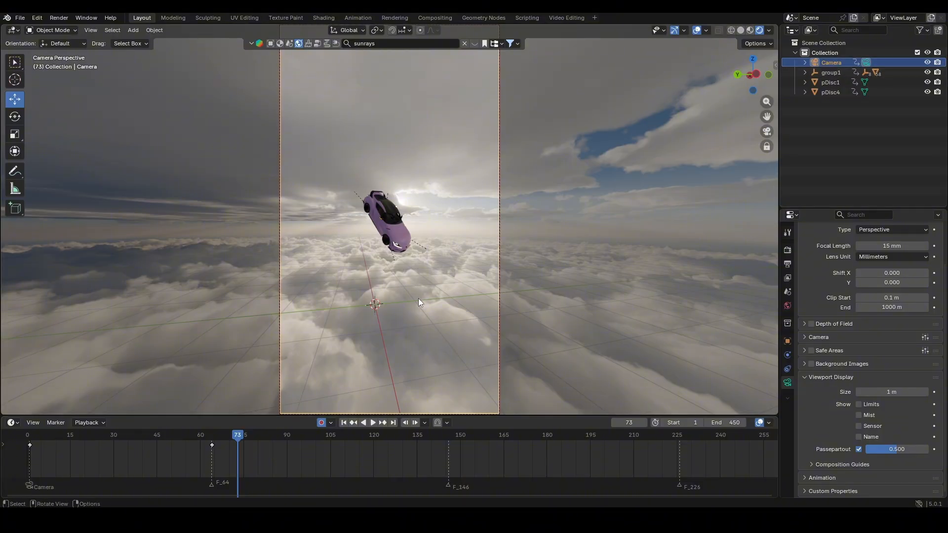
Step: Select all the car parts, set their keyframes to Linear interpolation, and replay the fall from frame 1
drag(449, 298, 338, 122)
right_click(123, 441)
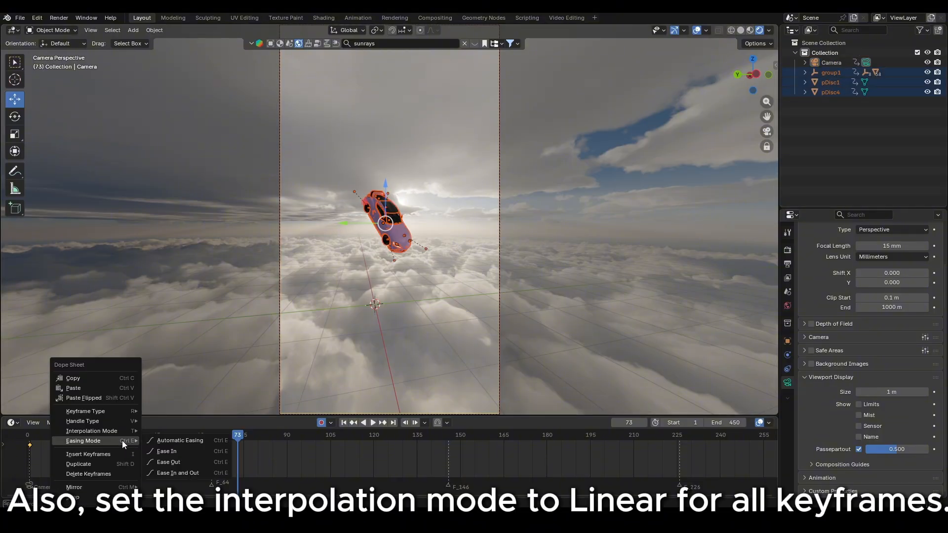
mouse_move(133, 432)
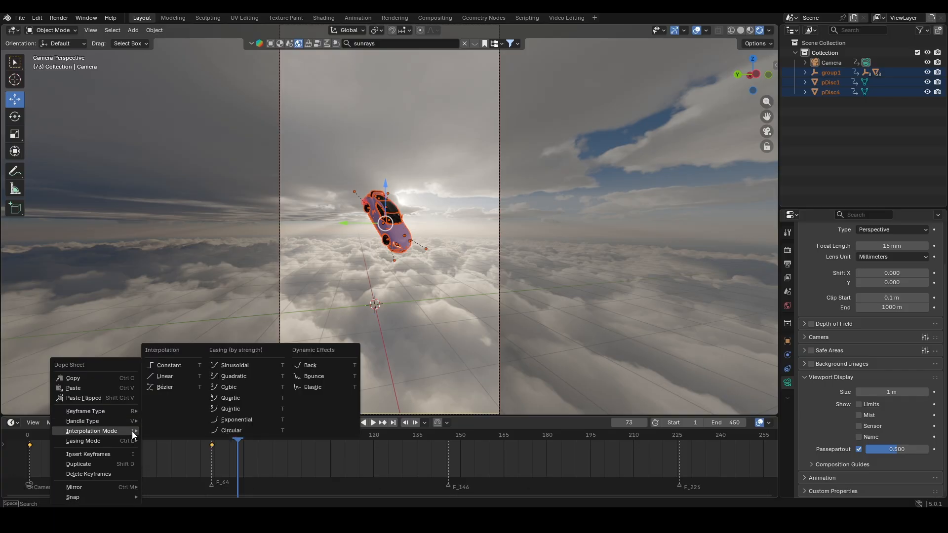
click(168, 376)
key(shift+Left)
key(space)
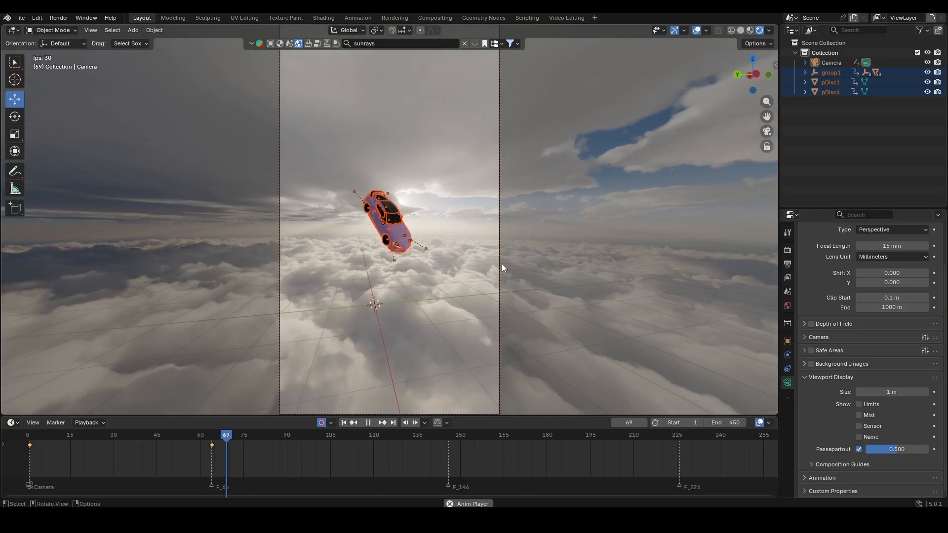
key(space)
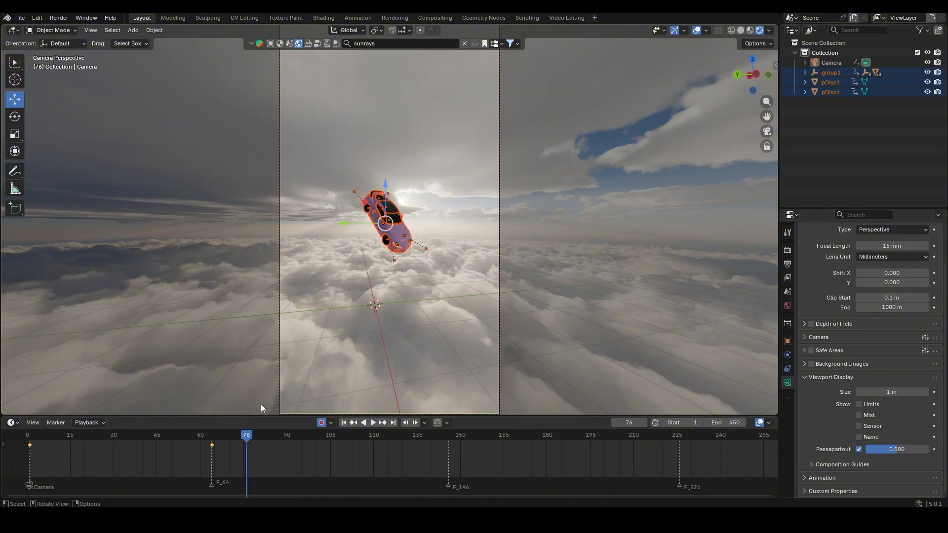
Step: Duplicate the camera at frame 64 and bind the copy to the marker at that frame
click(880, 120)
key(Down)
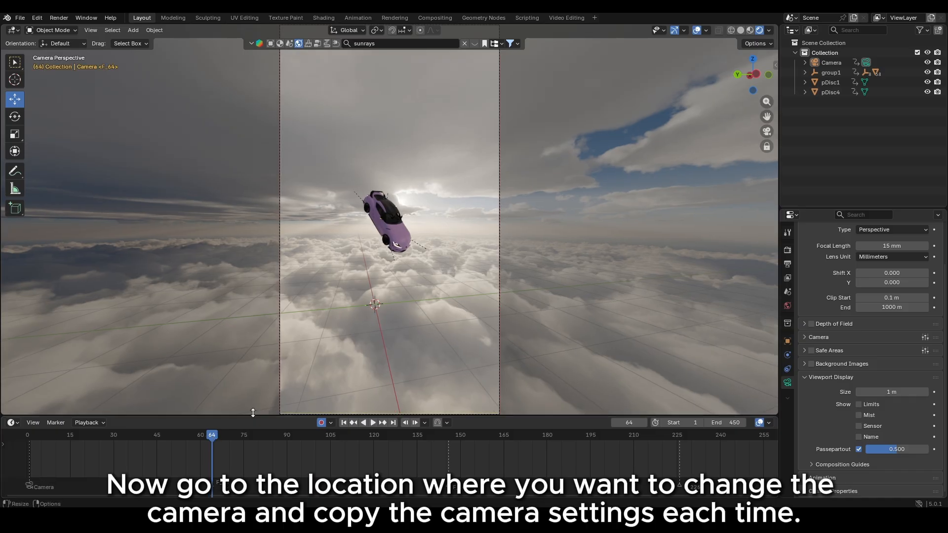
click(886, 63)
key(ctrl+c)
key(ctrl+v)
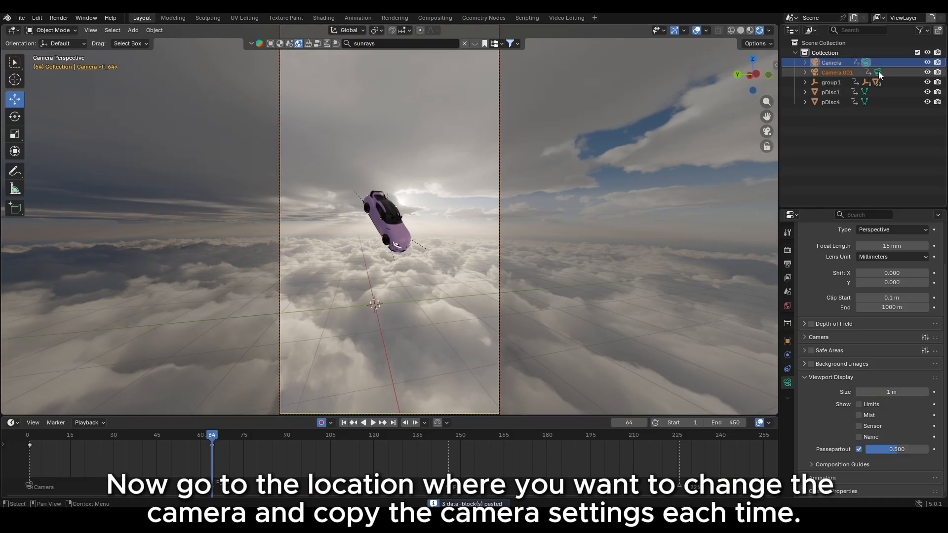
click(52, 422)
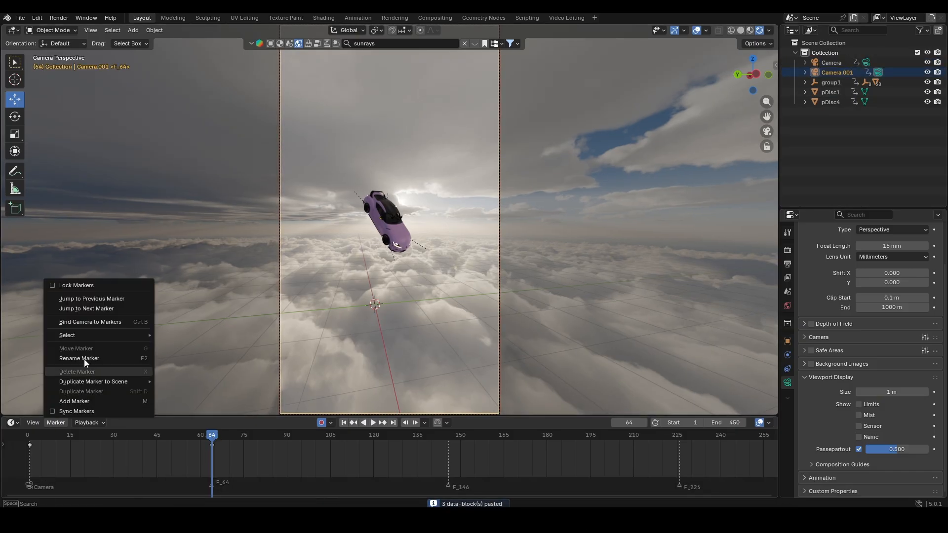
click(108, 325)
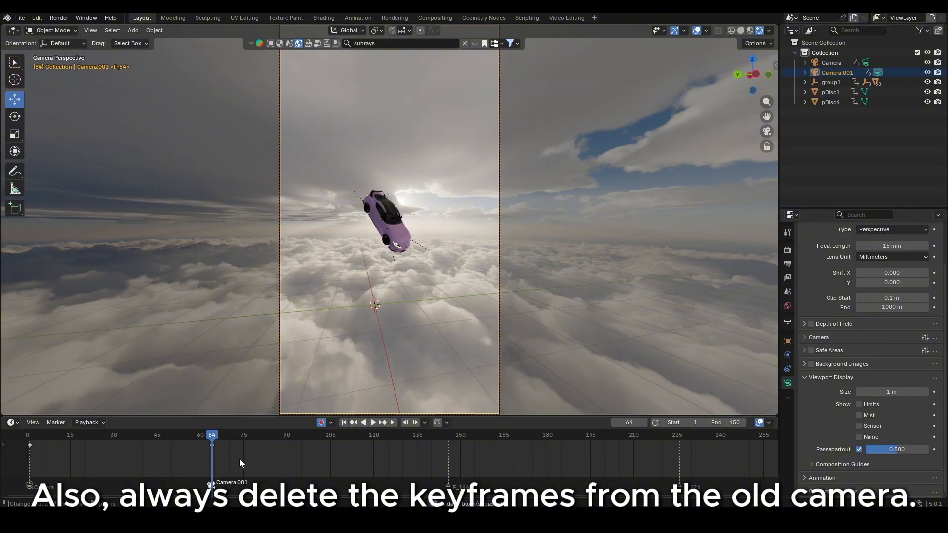
Step: Delete the keyframes carried over to the copied camera and set its focal length to 40 mm
drag(246, 456, 18, 431)
key(Delete)
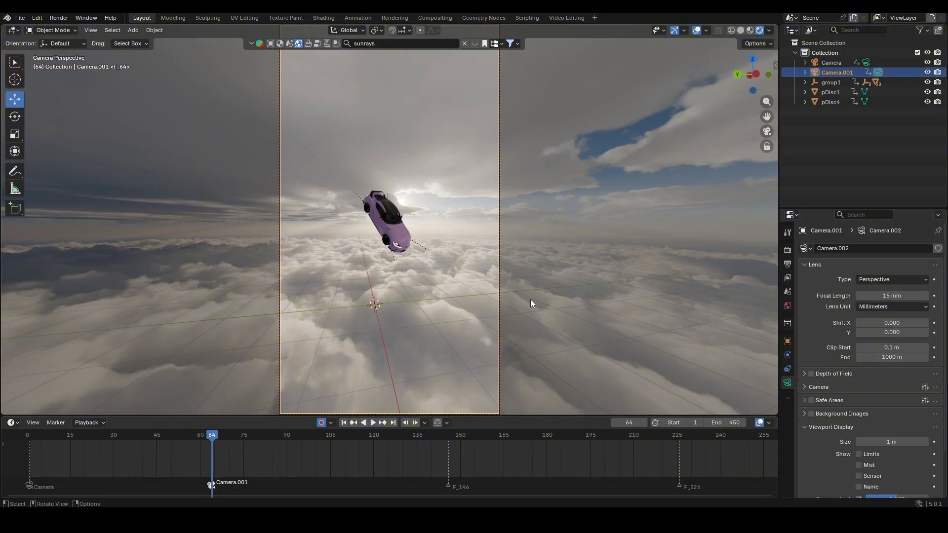
drag(872, 294, 903, 295)
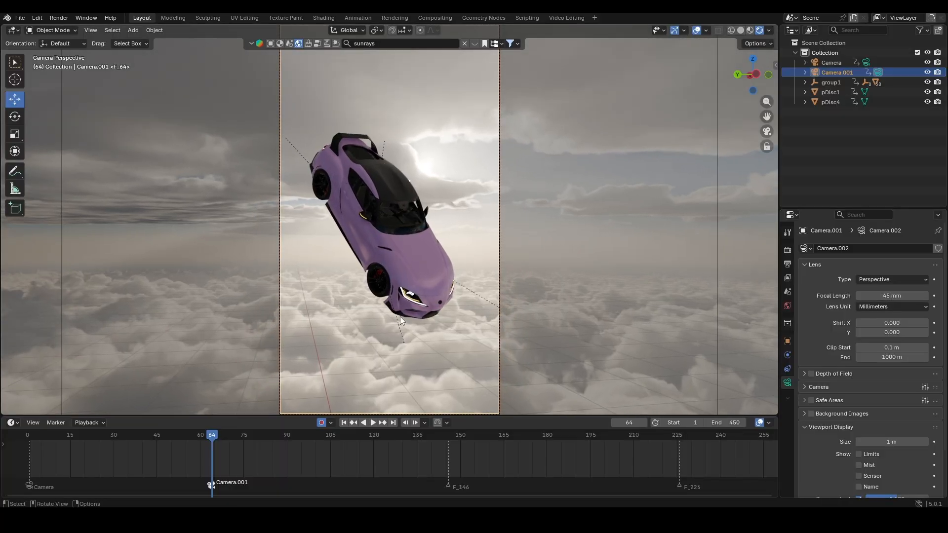
click(859, 297)
click(859, 297)
click(859, 296)
click(860, 297)
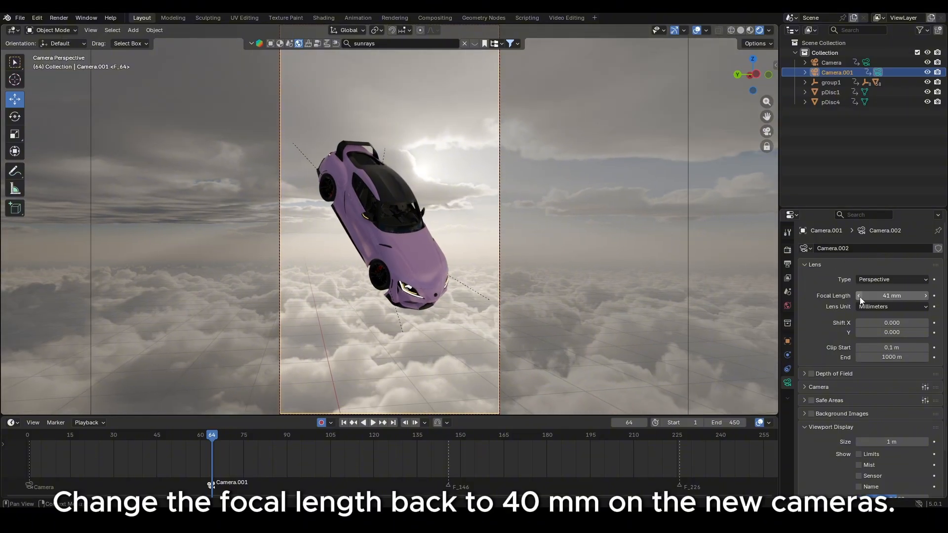
click(859, 296)
Step: Move the copied camera slightly closer to the car at frame 64 and check the framing at frame 146
key(shift+grave)
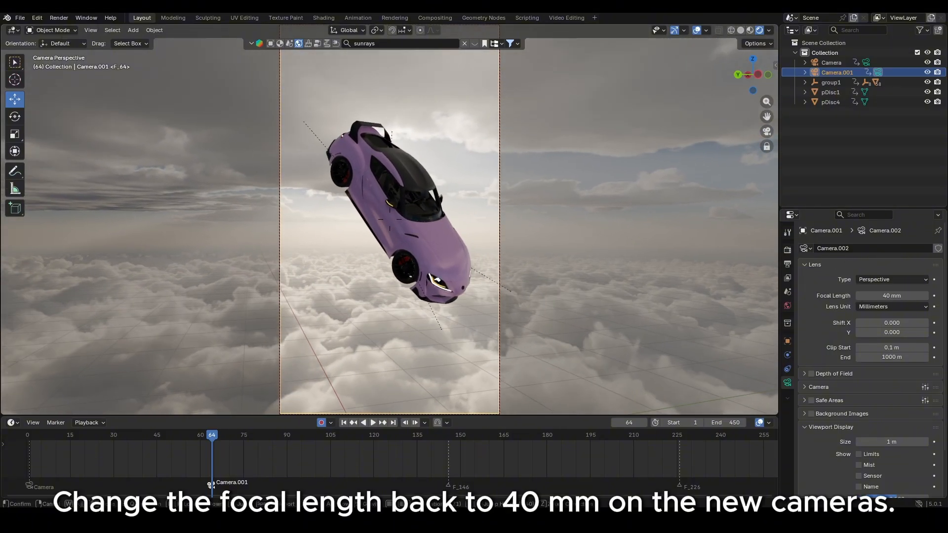
click(526, 199)
key(shift+grave)
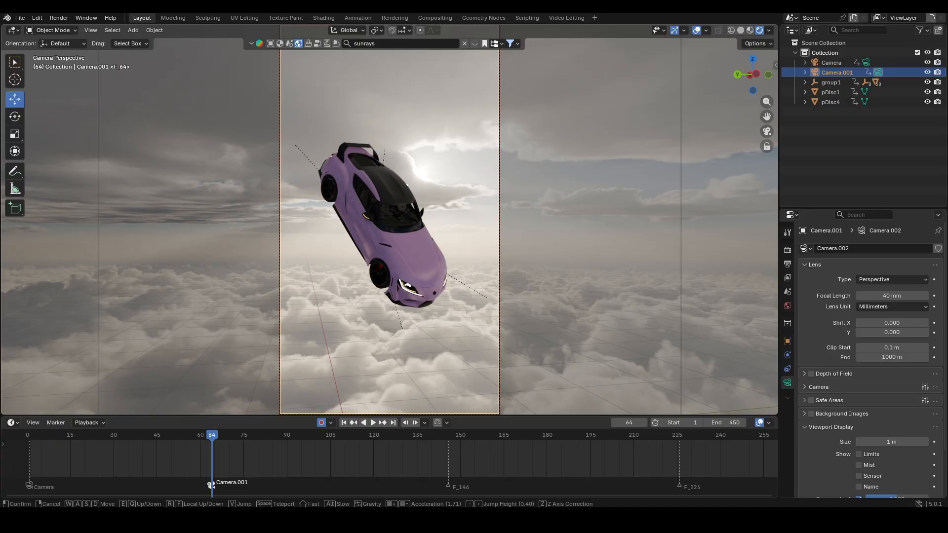
key(w)
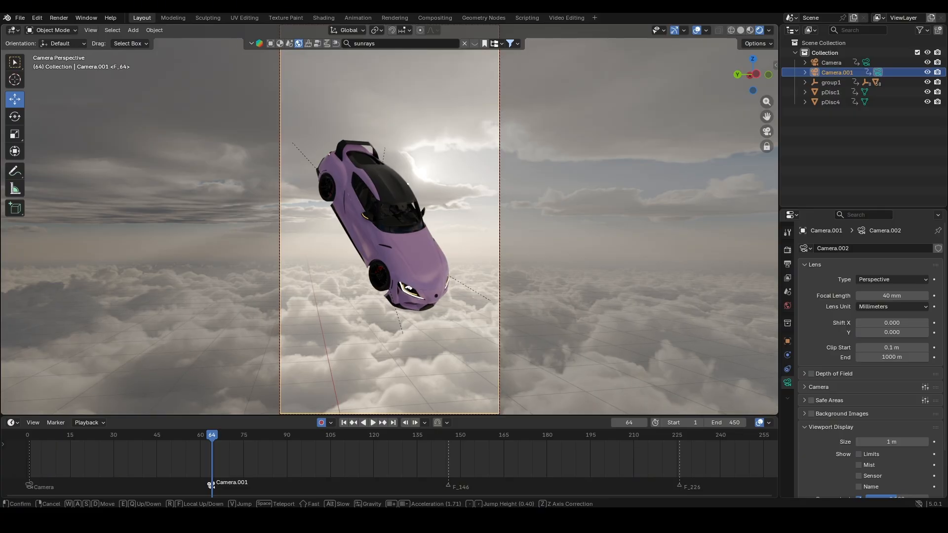
click(526, 198)
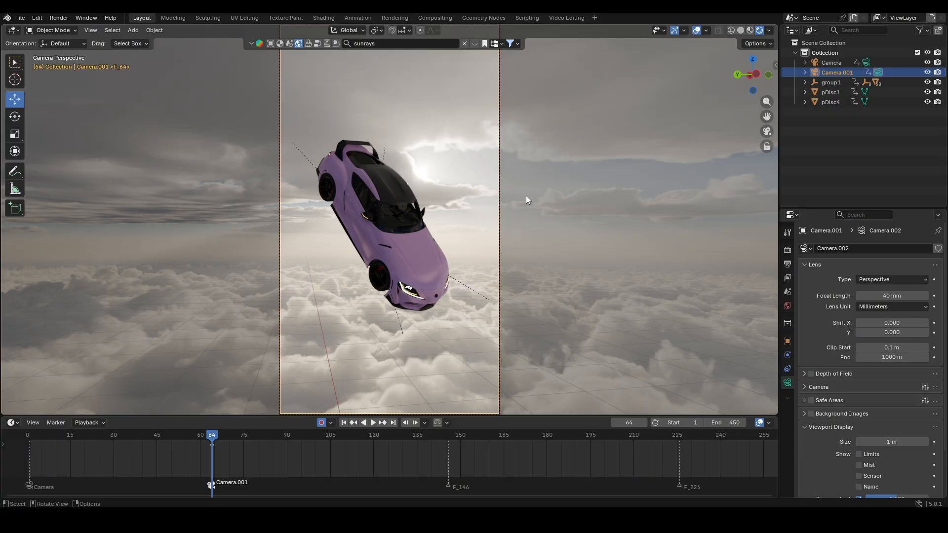
click(448, 440)
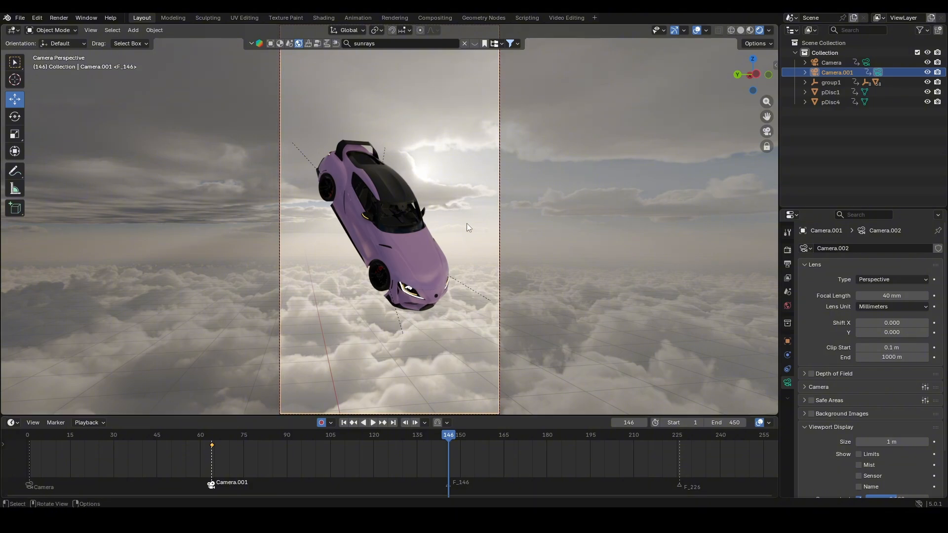
Step: Select the whole car from outside the camera view, and at frame 450 lower it slightly and tilt it forward
click(767, 131)
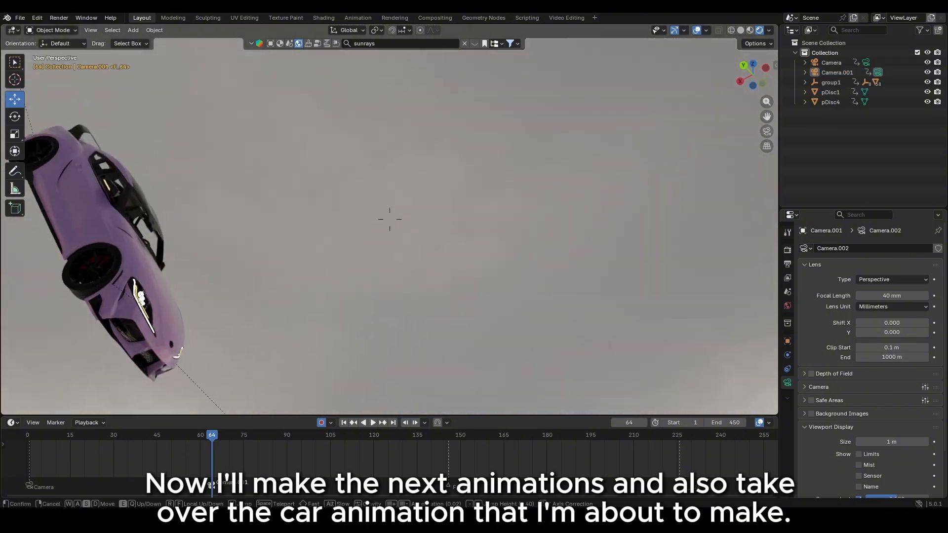
scroll(390, 220, up, 20)
key(s)
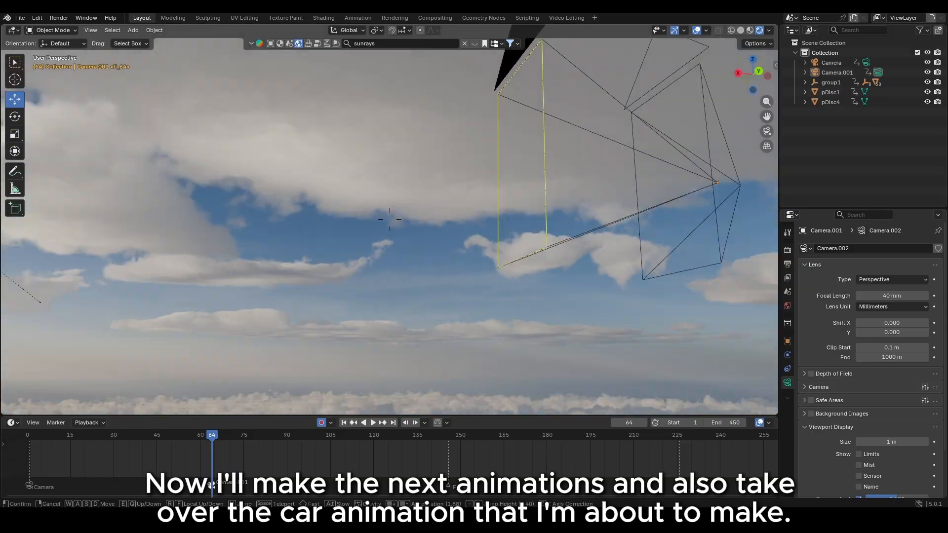
key(d)
click(389, 220)
drag(348, 141, 595, 366)
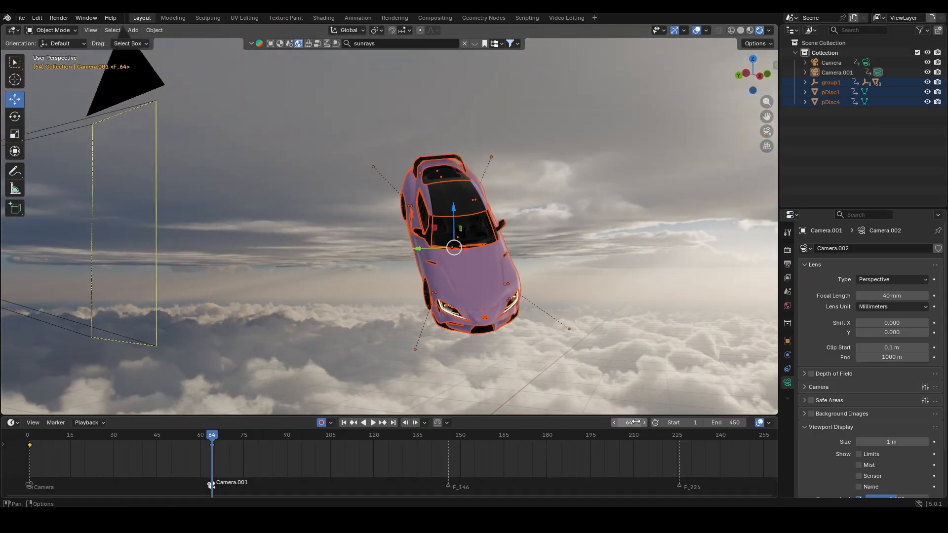
scroll(539, 475, down, 11)
drag(548, 495, 637, 497)
click(703, 437)
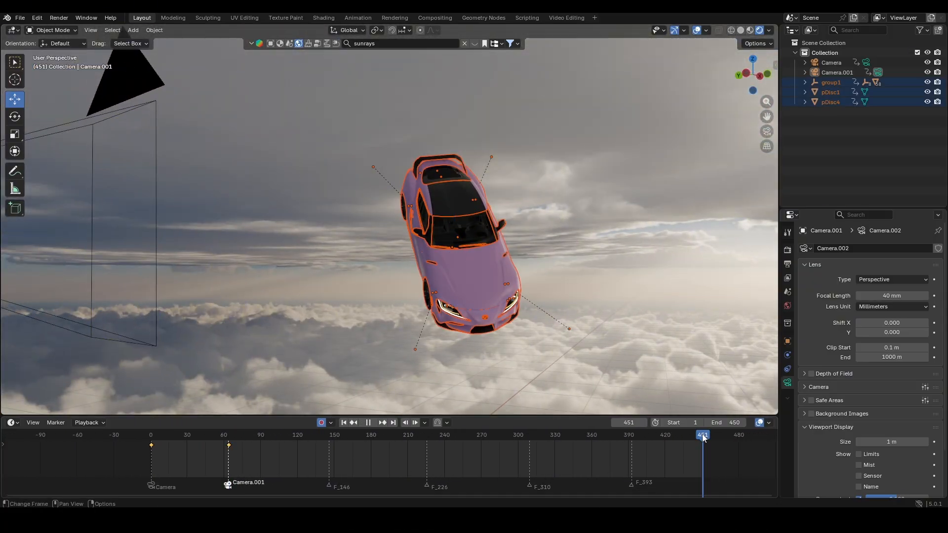
key(space)
drag(455, 209, 456, 220)
key(r)
key(r)
click(395, 360)
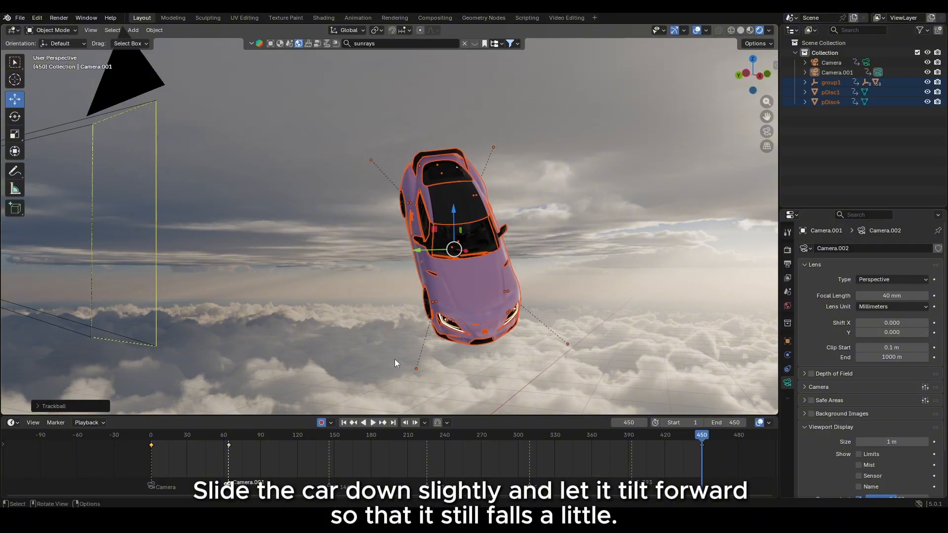
Step: Replay the car's slow fall through the cameras and return to frame 64
key(space)
drag(258, 449, 177, 437)
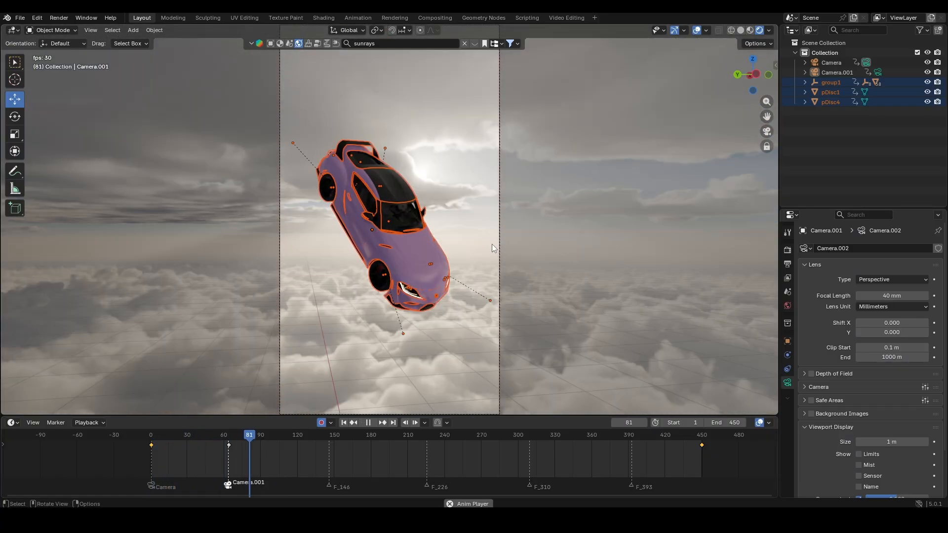
key(space)
click(580, 240)
key(space)
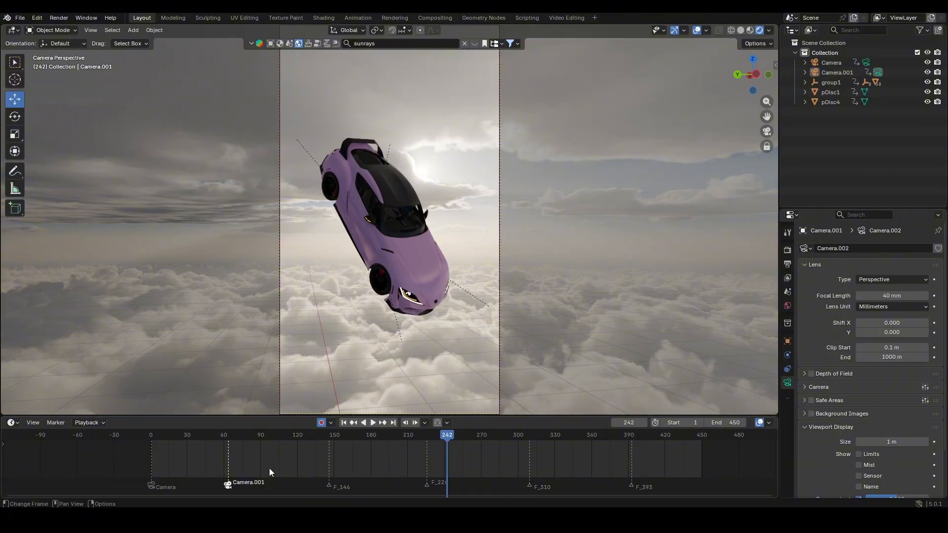
click(230, 438)
key(space)
Step: Select the car, set its frame 64 and frame 450 keyframes to Linear interpolation, and replay the fall
drag(290, 82, 486, 365)
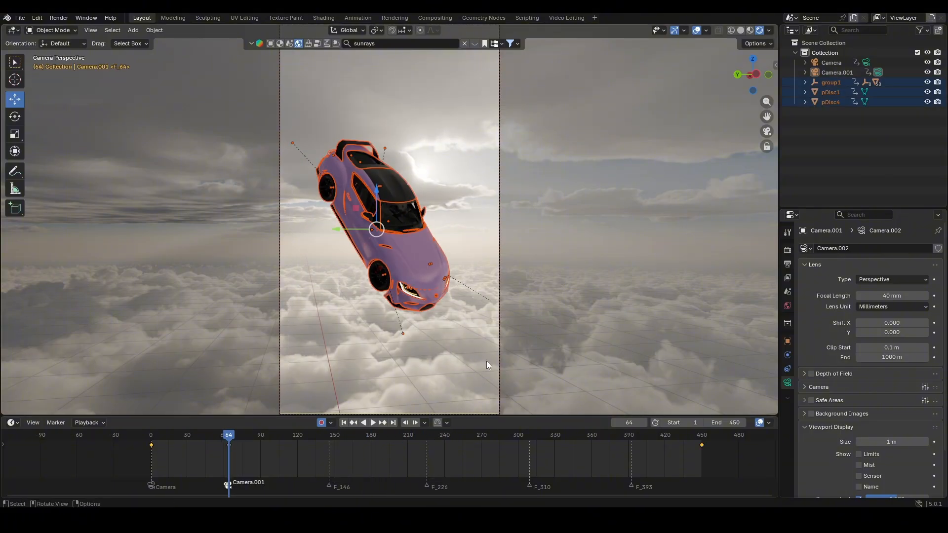
click(704, 435)
key(space)
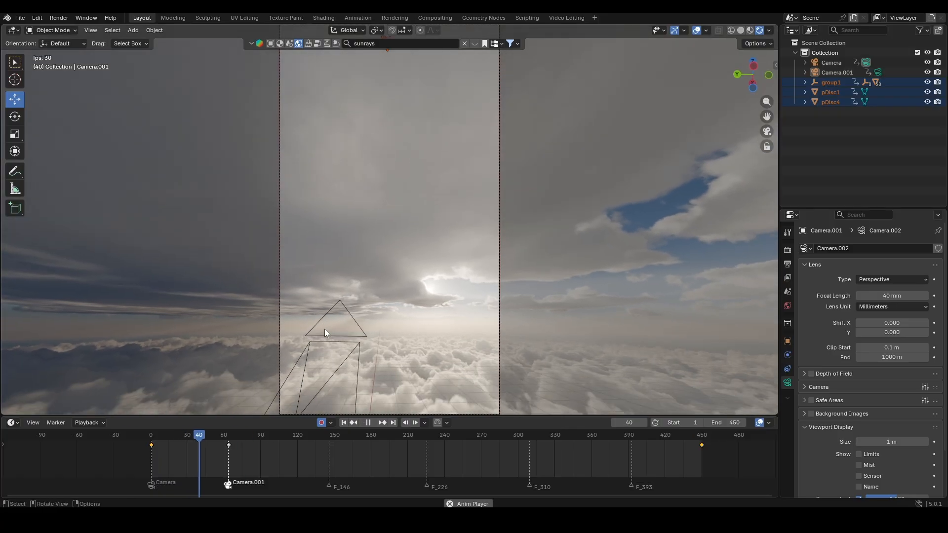
key(space)
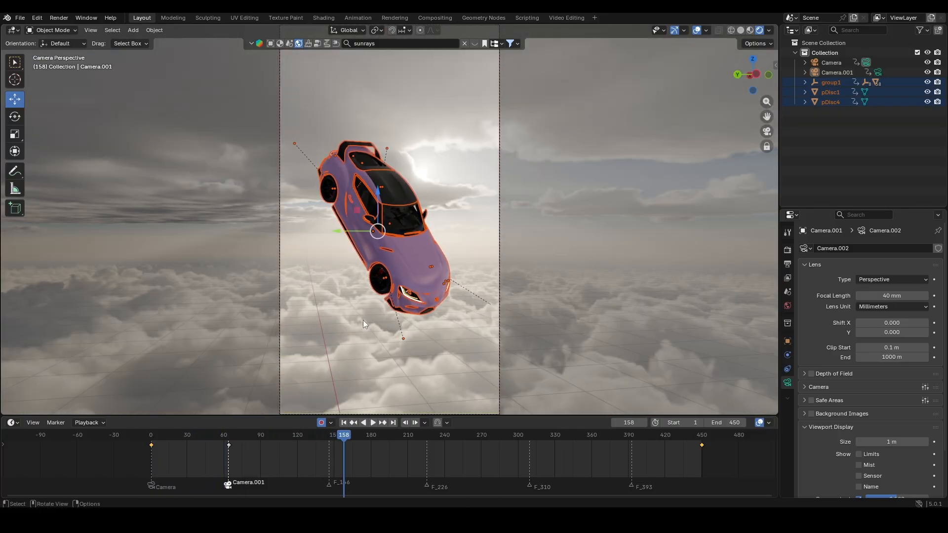
drag(725, 456, 207, 429)
right_click(428, 451)
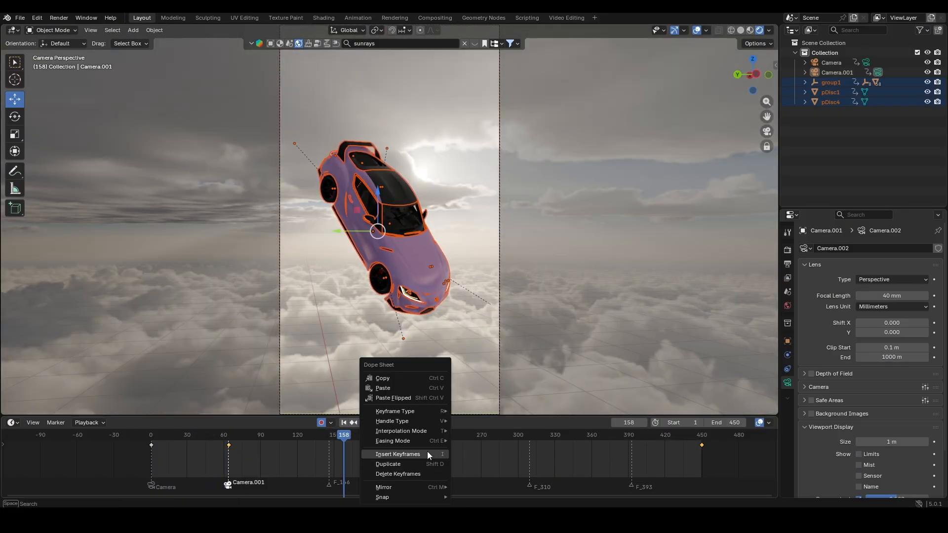
mouse_move(428, 451)
click(481, 378)
click(181, 435)
key(space)
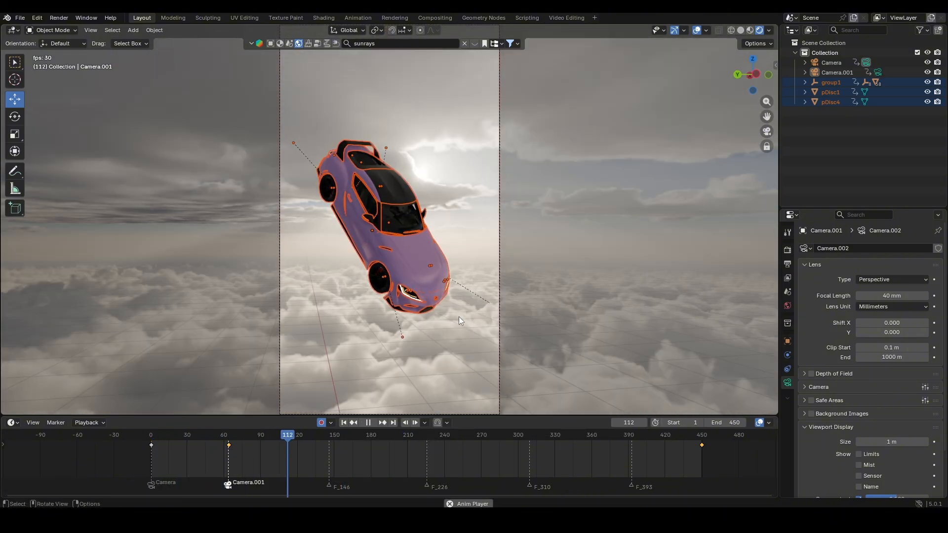
click(458, 316)
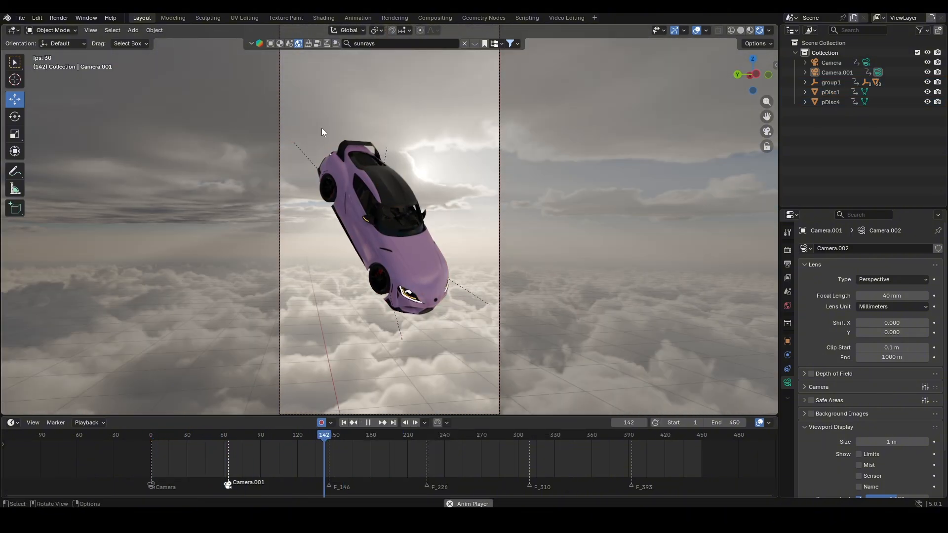
Step: Return to frame 64, stop playback, and fly outside the camera view to select the car's front wheel
click(229, 436)
key(space)
click(766, 131)
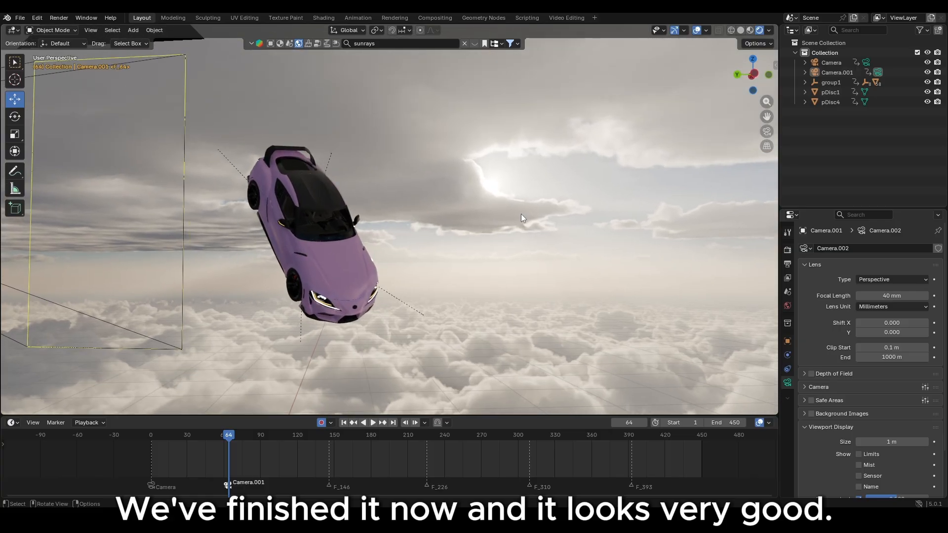
key(shift+grave)
key(w)
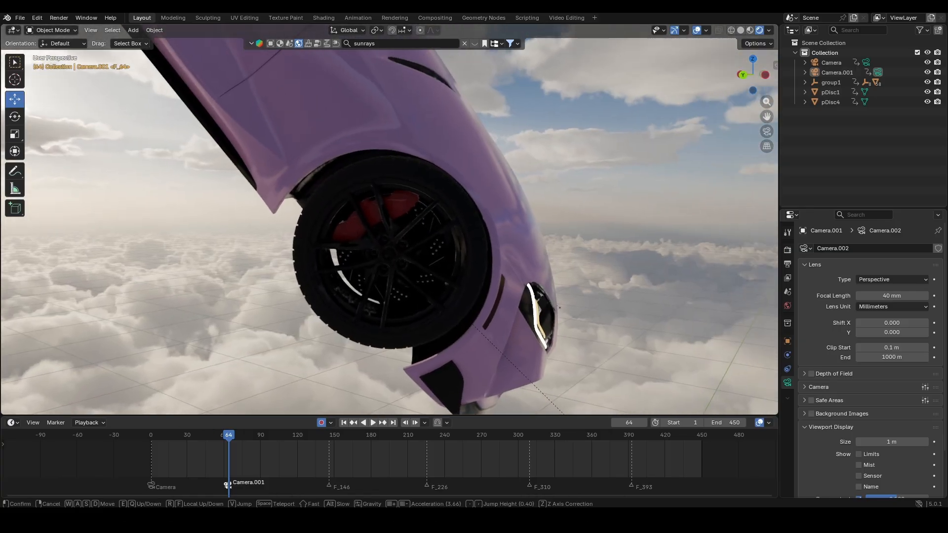
click(431, 256)
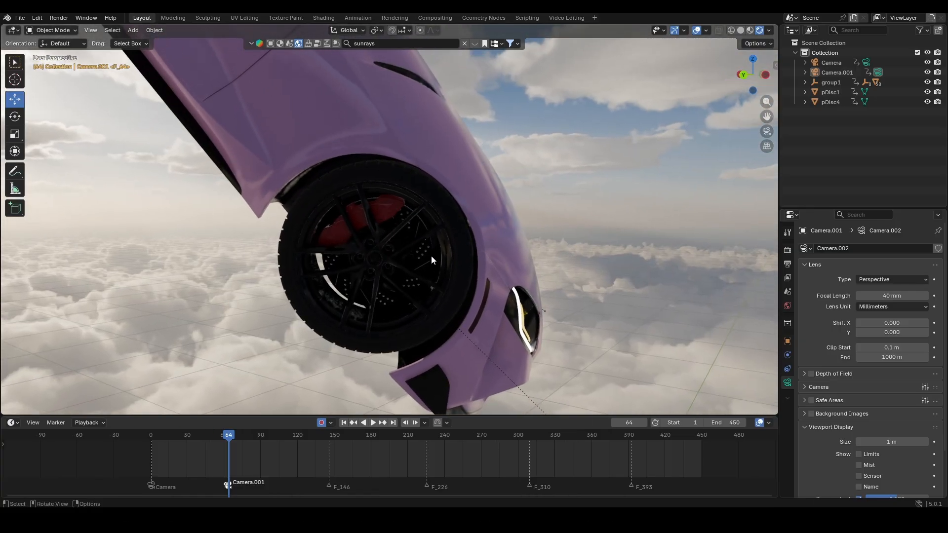
click(432, 247)
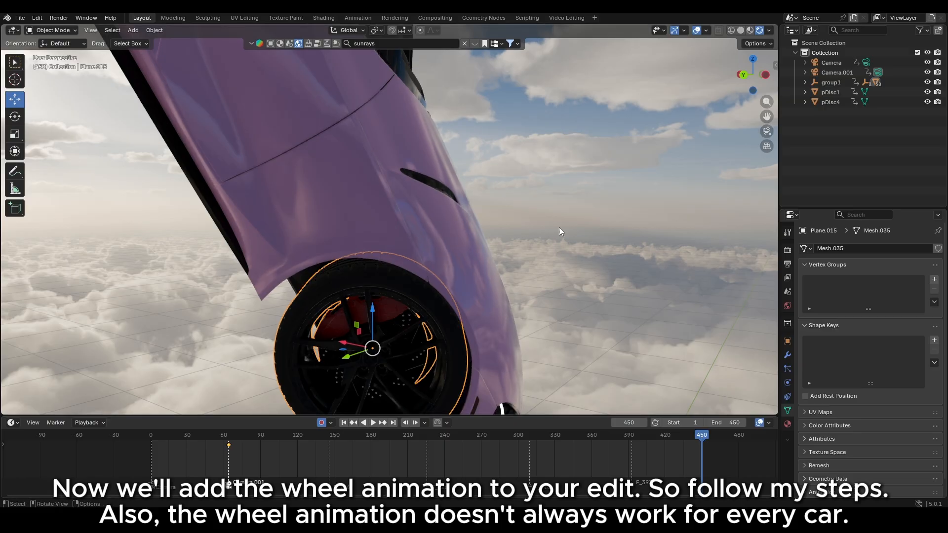
Step: Rotate the selected front wheel around its X axis at frame 450 and replay its spin from frame 64
drag(775, 93, 648, 90)
middle_drag(502, 223, 603, 198)
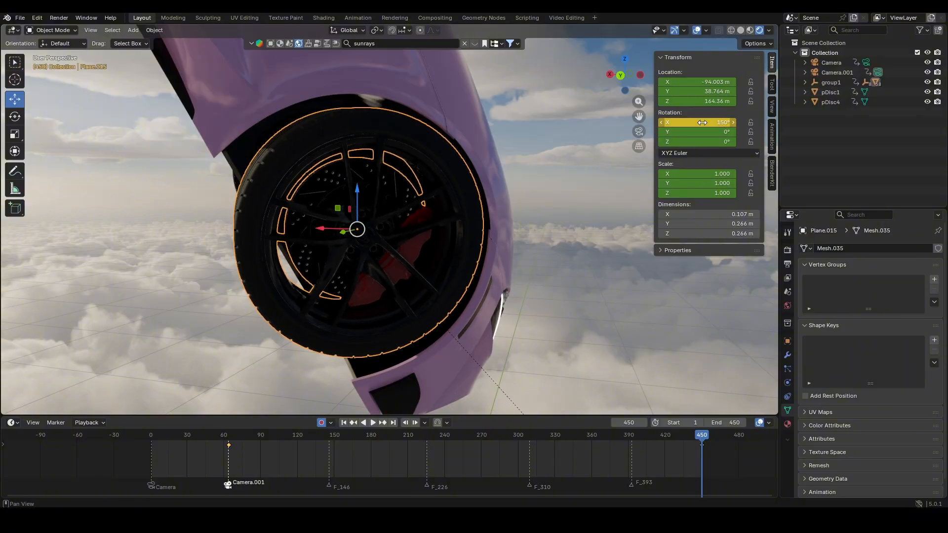
click(225, 440)
key(shift+grave)
key(space)
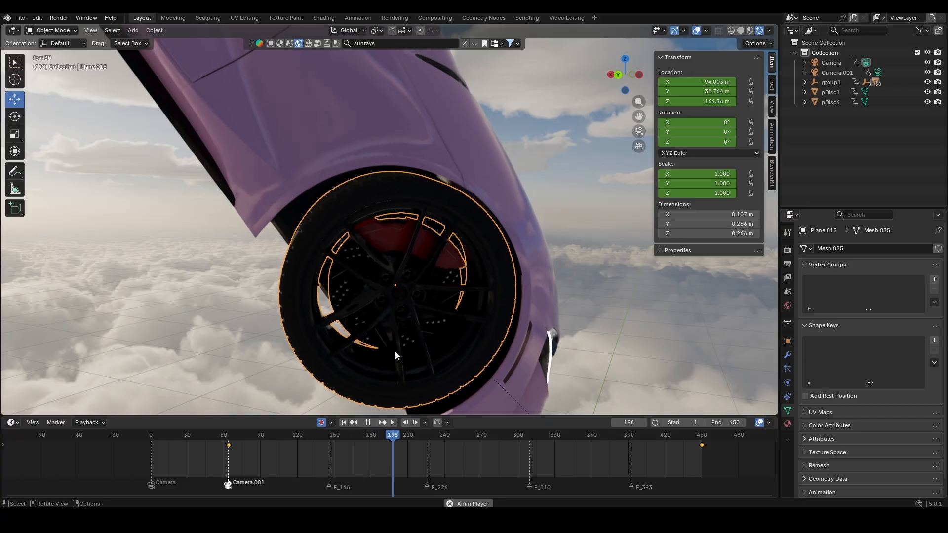
Step: Set the wheel's keyframes to Linear interpolation and replay the wheel animation from frame 64
right_click(646, 469)
mouse_move(643, 432)
click(698, 380)
drag(406, 438, 228, 440)
key(space)
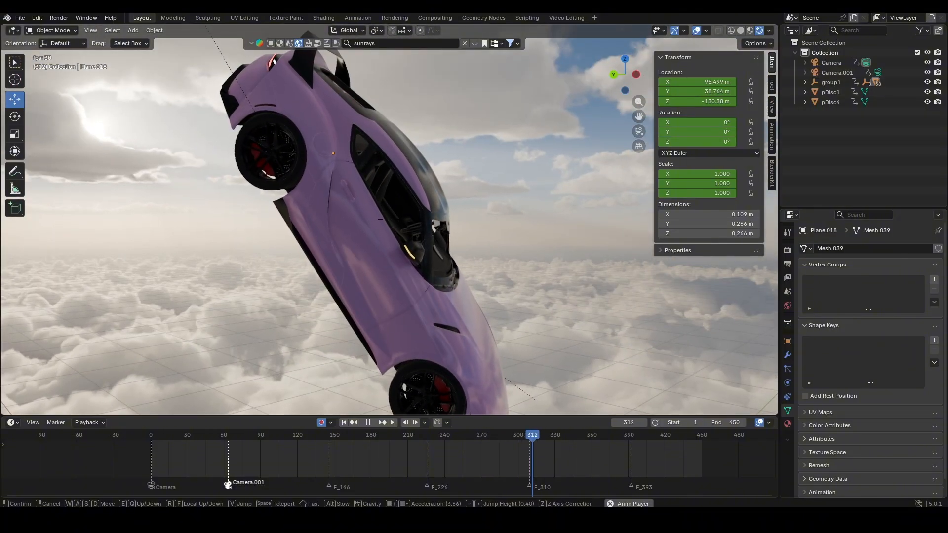
key(space)
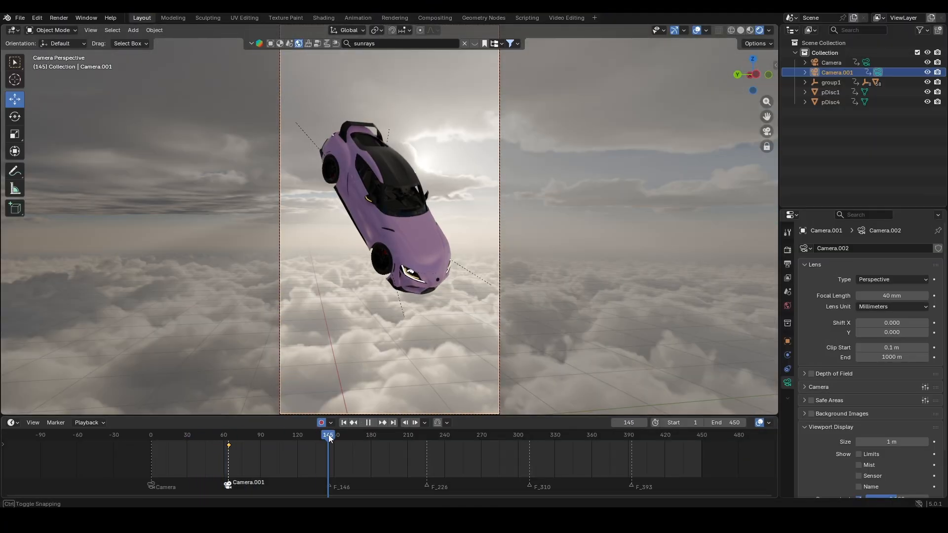
Step: Shift the frame 64 camera slightly sideways at frame 146, replay the shot, and readjust it at the same frame
scroll(390, 220, down, 1)
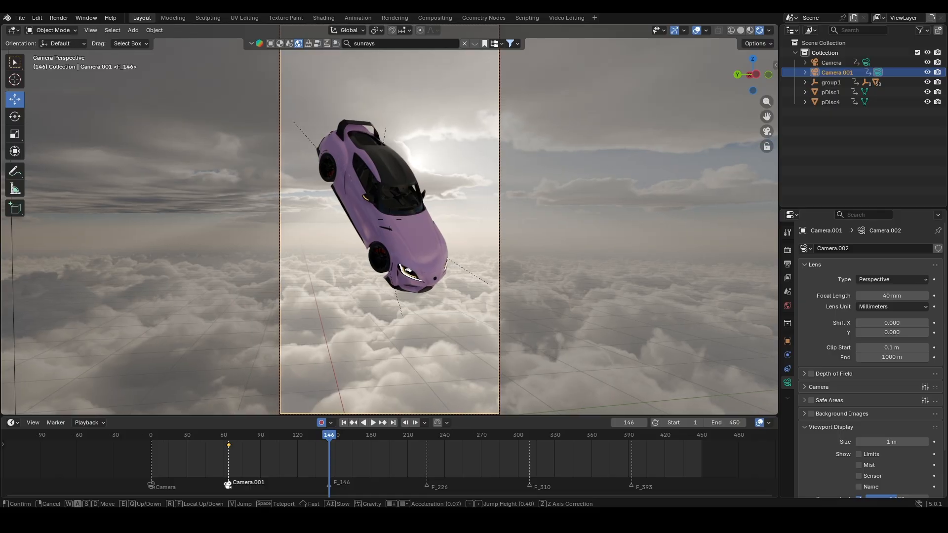
click(389, 219)
drag(316, 436, 183, 440)
key(space)
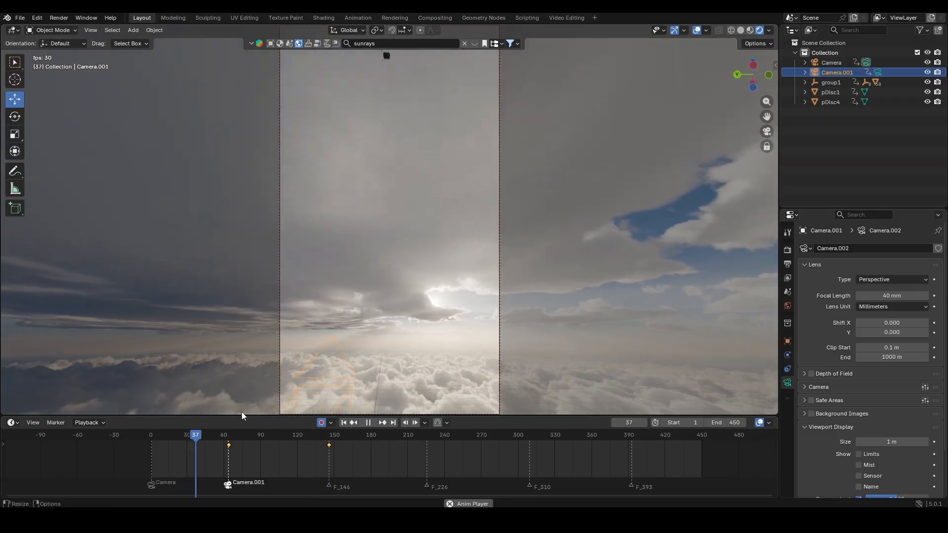
key(space)
key(Up)
key(shift+grave)
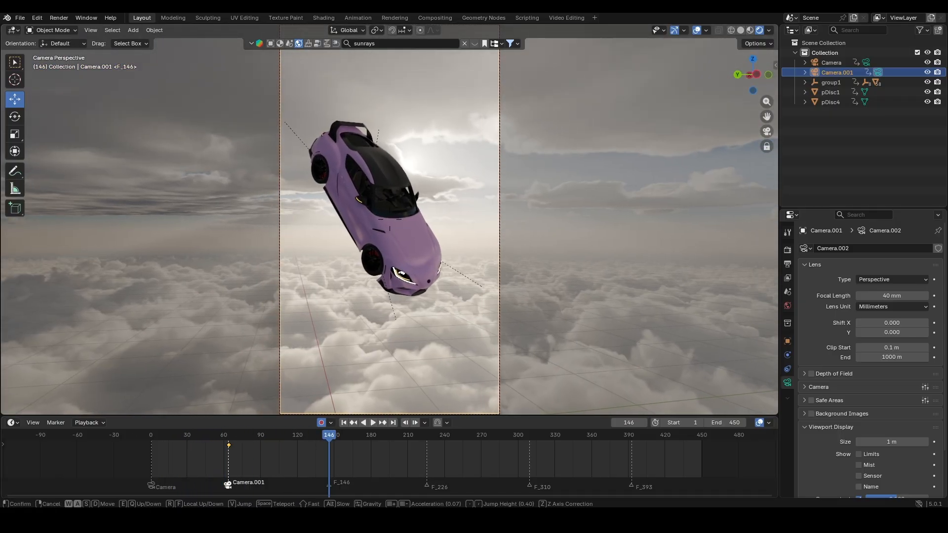
click(390, 219)
Step: Set the camera's keyframes to Linear interpolation and go back to frame 146
right_click(242, 440)
mouse_move(229, 431)
mouse_move(330, 435)
mouse_down()
mouse_move(214, 439)
mouse_move(330, 439)
mouse_up()
click(292, 377)
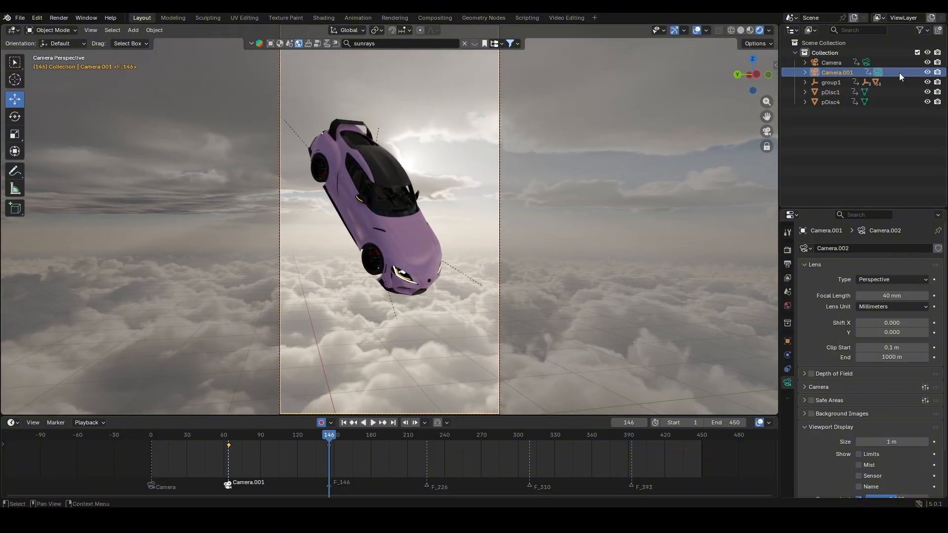
Step: Bind a pasted copy of the camera to the marker at frame 146
click(330, 484)
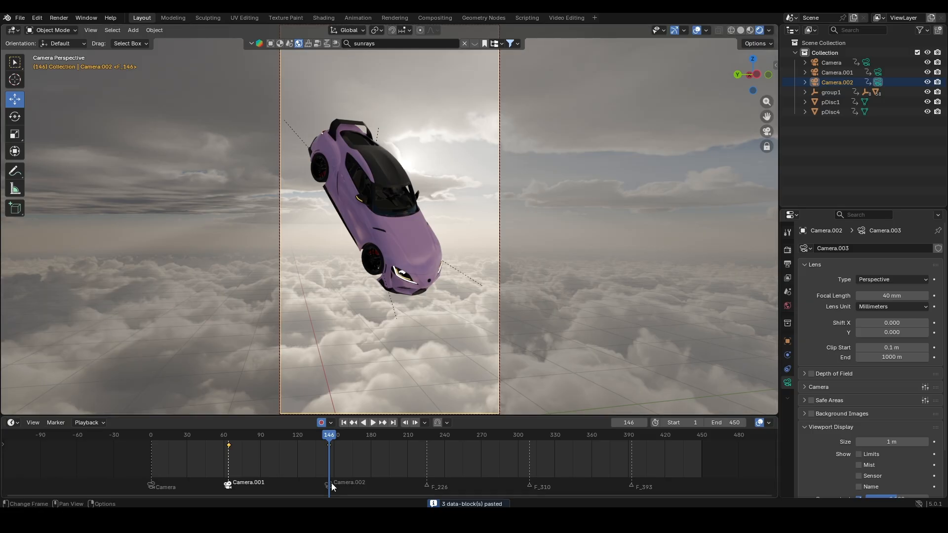
key(ctrl+b)
key(ctrl+z)
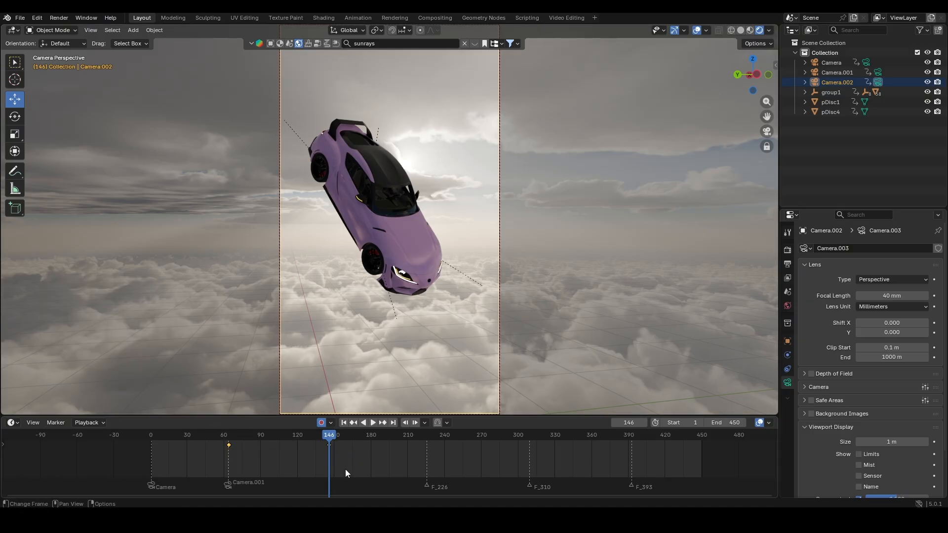
Step: Fly the new camera in for a close-up of the front wheel and headlight at frame 146
key(shift+grave)
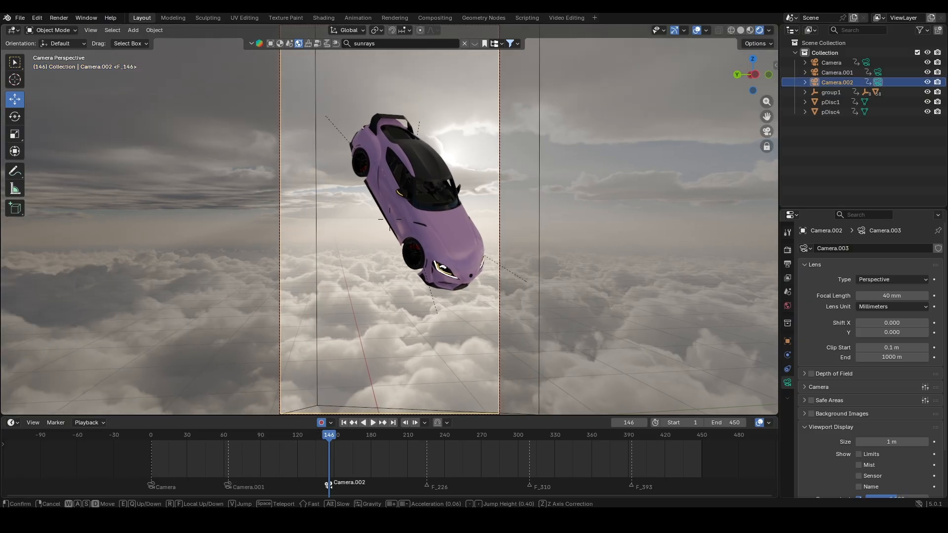
key(w)
key(a)
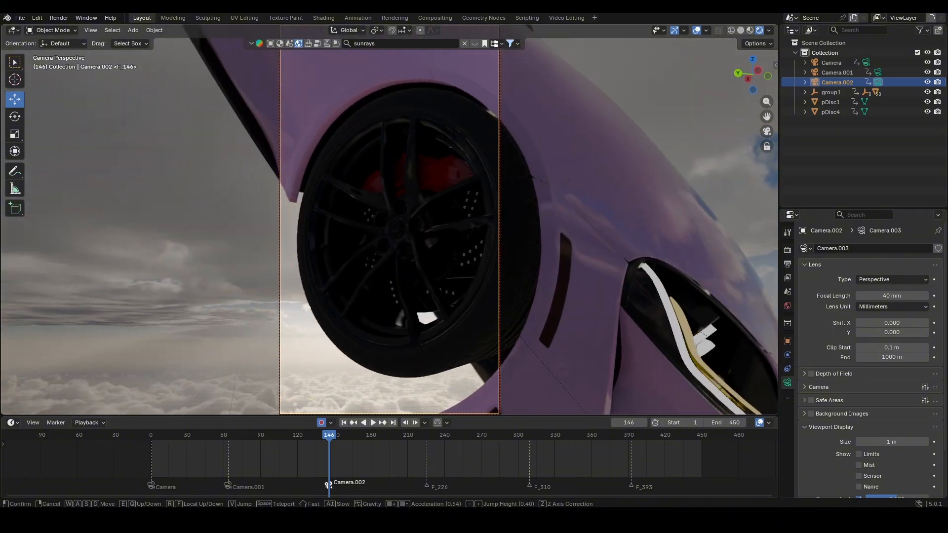
key(s)
click(560, 225)
Step: Shift the wheel close-up camera slightly at frame 226 and replay the shot
click(426, 437)
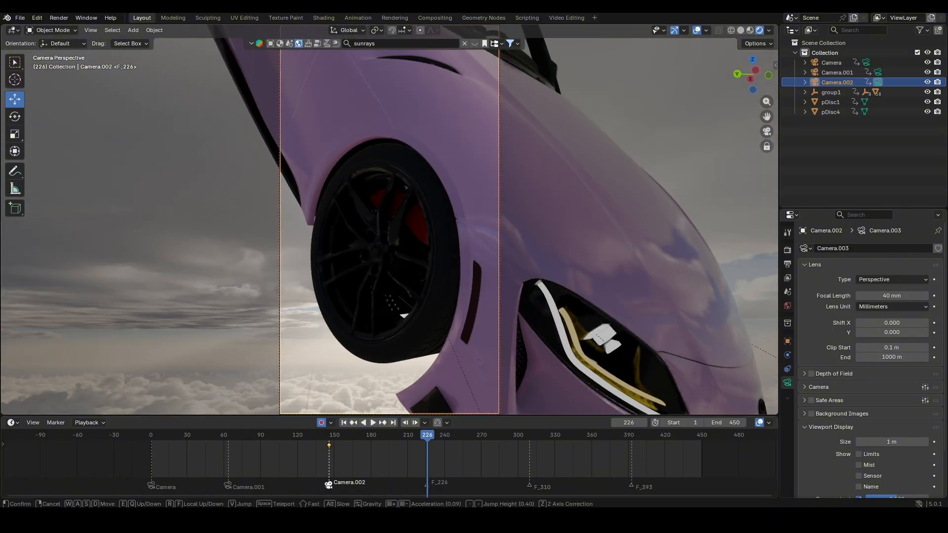
click(390, 220)
drag(423, 434, 223, 432)
key(space)
key(space)
key(space)
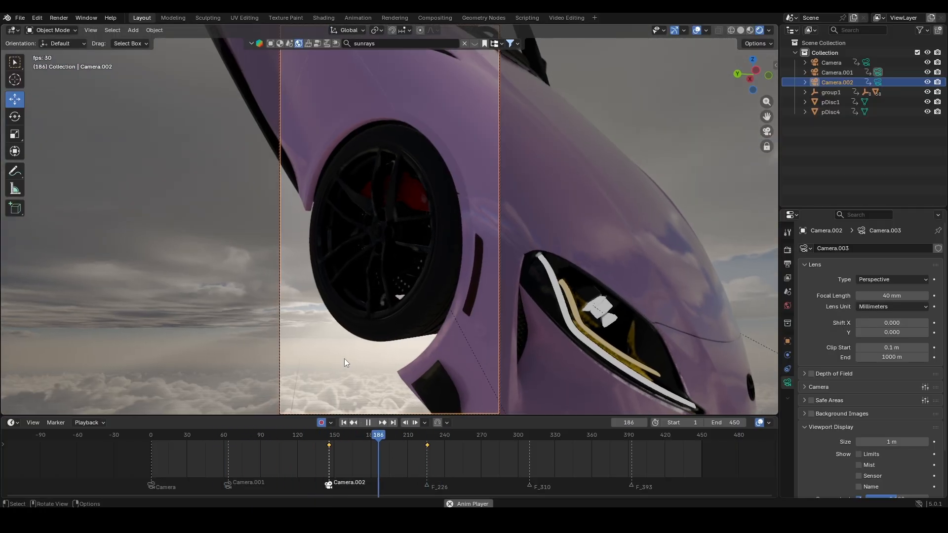
Step: Readjust the wheel close-up camera at frame 226 and replay from the frame 64 marker
key(space)
key(Up)
key(shift+grave)
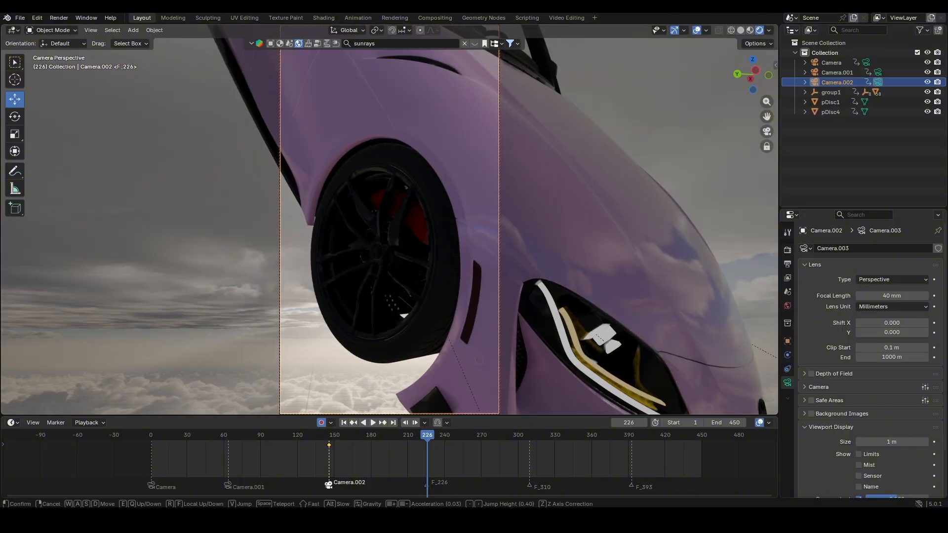
key(Return)
click(312, 434)
key(space)
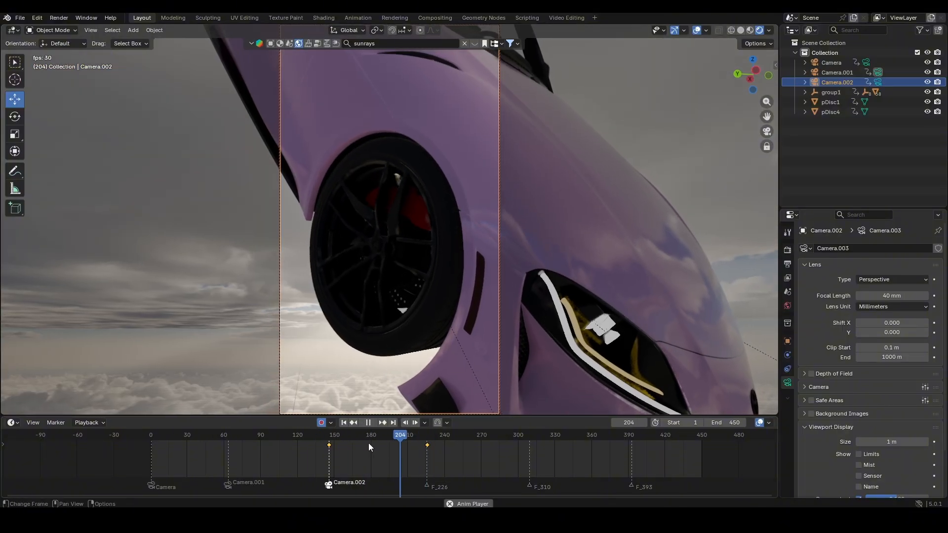
right_click(386, 425)
click(227, 435)
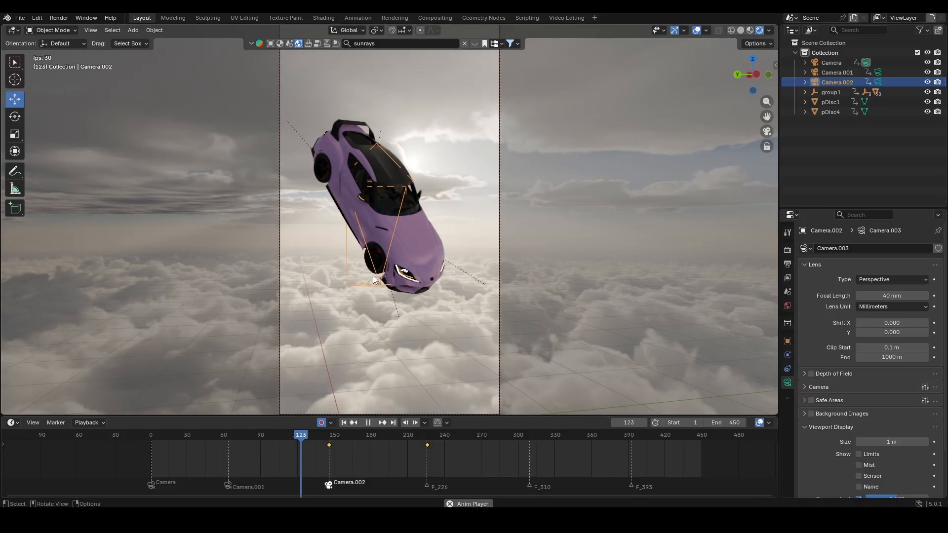
key(space)
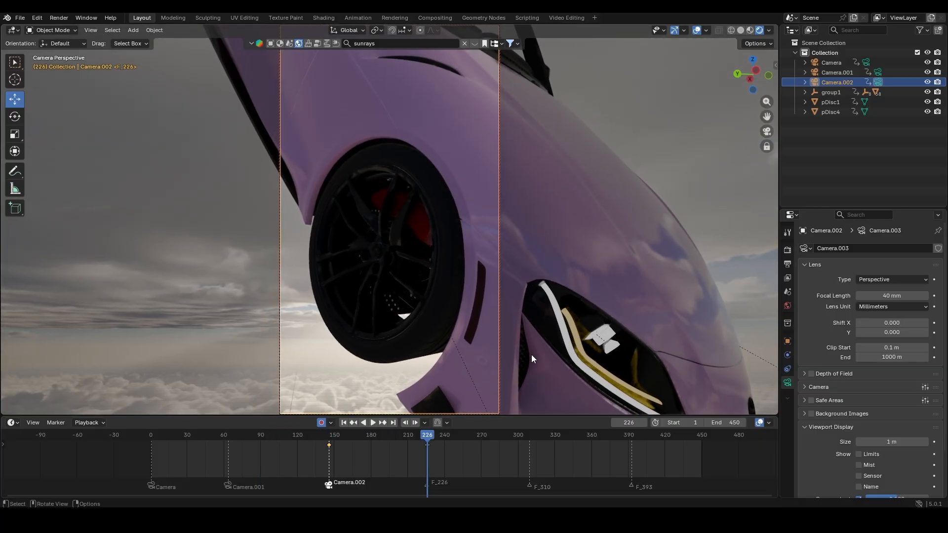
Step: Bind the pasted camera copy to the frame 226 marker and fly it to frame the car's rear three-quarter
click(56, 423)
click(124, 324)
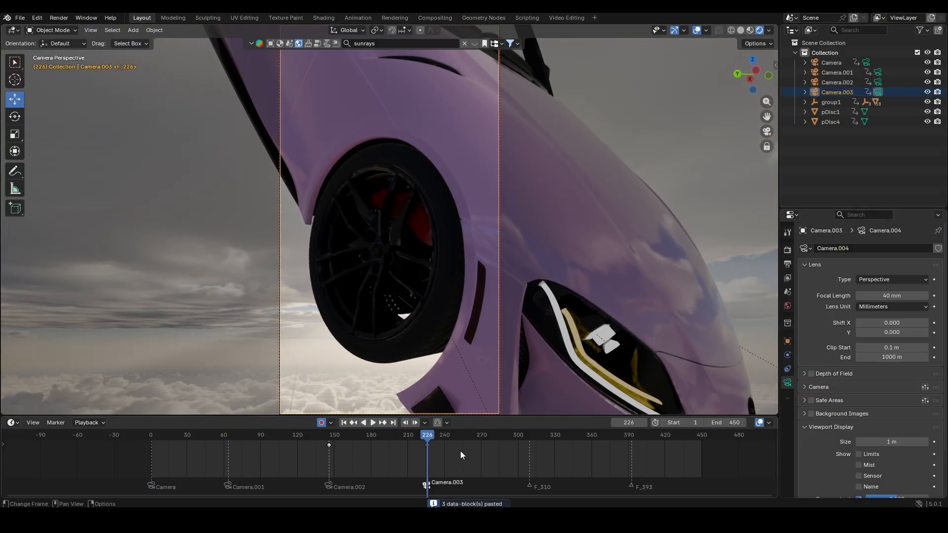
key(shift+grave)
scroll(390, 219, up, 20)
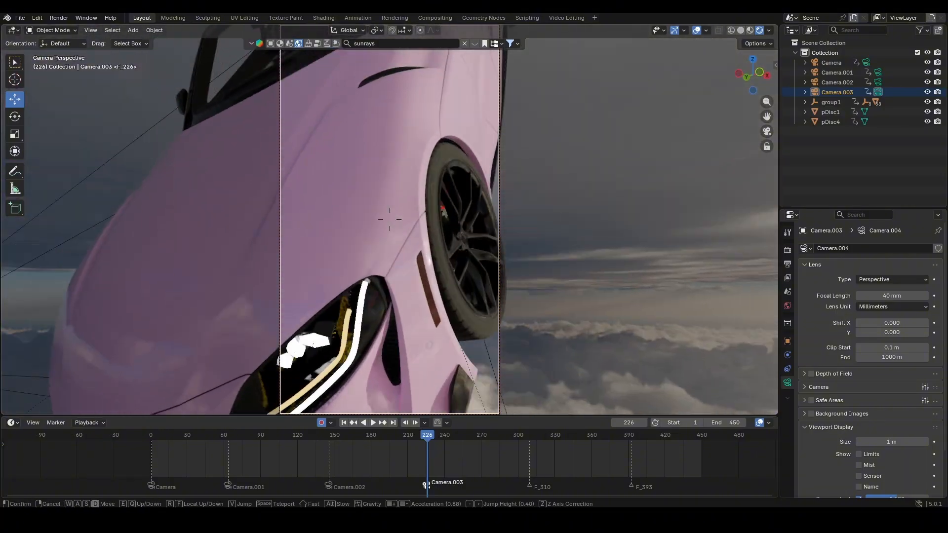
key(e)
scroll(390, 220, down, 20)
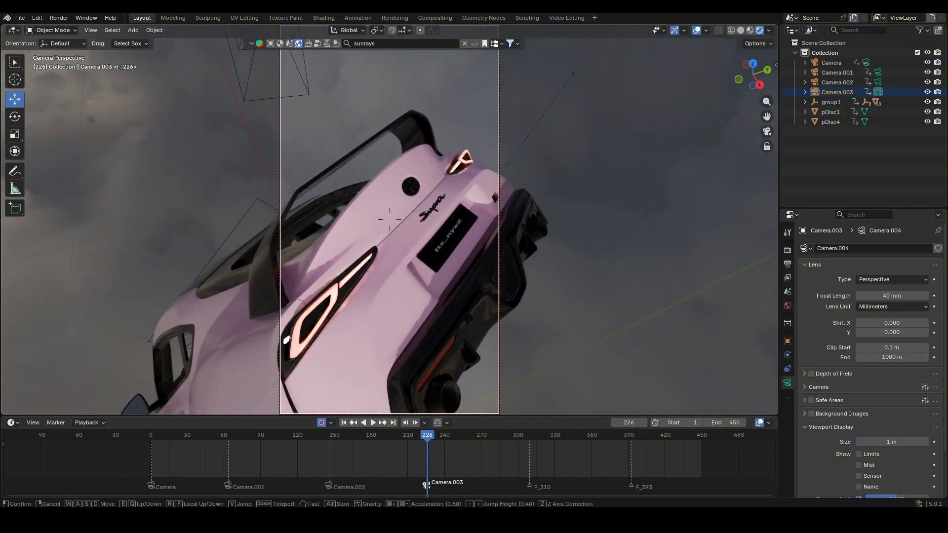
scroll(390, 219, down, 5)
click(390, 219)
Step: Shift the rear-view camera slightly at frame 310 and replay the shot
click(530, 436)
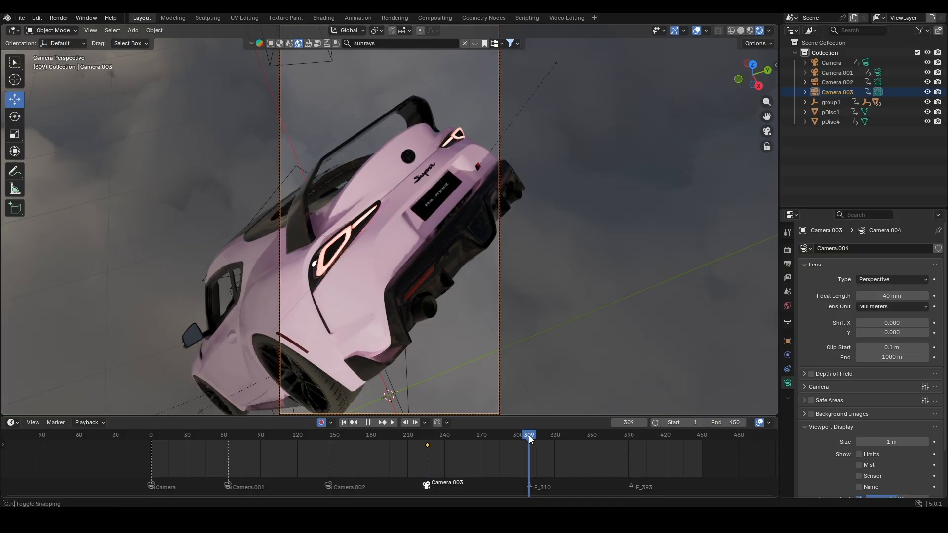
key(shift+grave)
click(390, 220)
drag(509, 440, 405, 439)
key(space)
key(space)
Step: Set the rear-view camera's keyframes to Linear interpolation and replay the shot
right_click(493, 456)
mouse_move(476, 429)
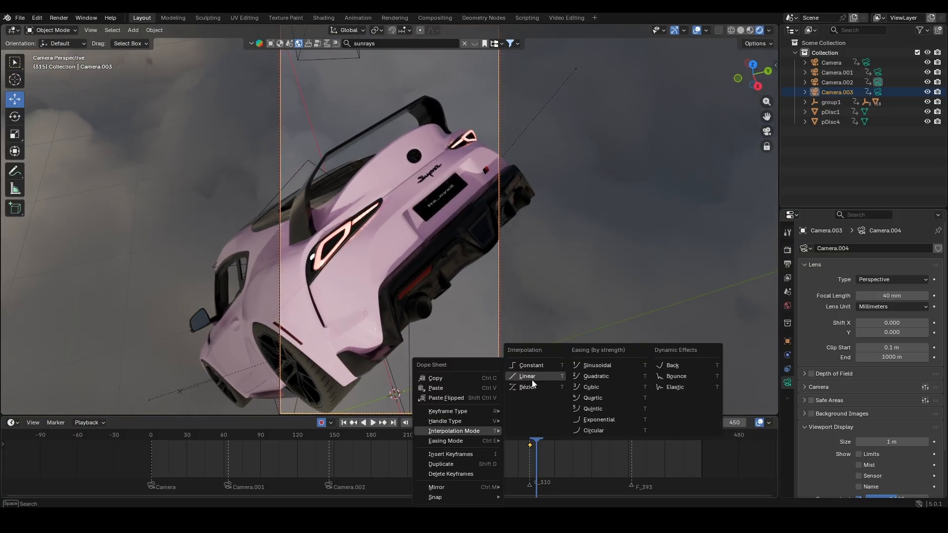
click(531, 377)
click(417, 436)
key(space)
Step: Bind a pasted camera copy to the frame 310 marker and delete its inherited keyframe at frame 226
drag(419, 433, 528, 439)
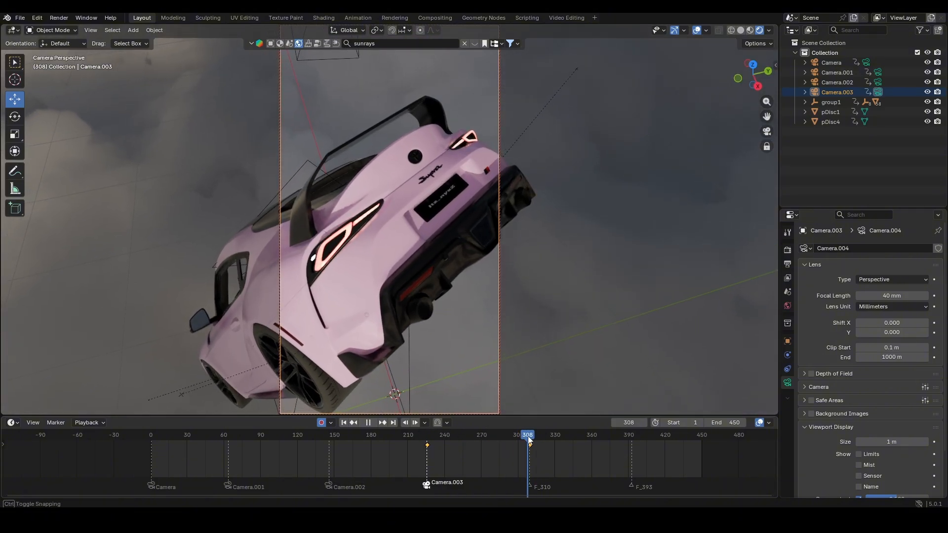
click(56, 423)
click(101, 322)
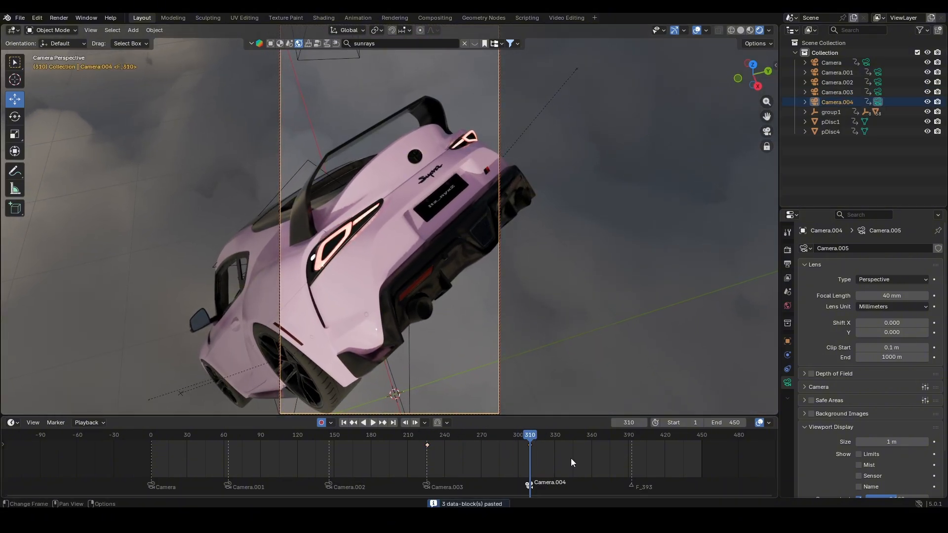
drag(456, 447, 385, 446)
key(Delete)
Step: Fly the new camera to the opposite rear side of the car at frame 310 and shift it slightly at frame 393
key(shift+grave)
key(d)
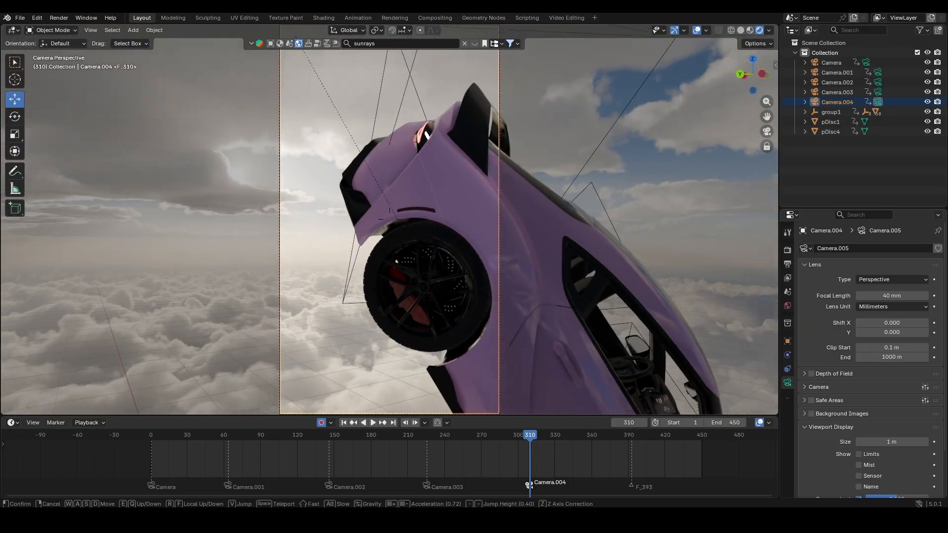
scroll(389, 214, down, 7)
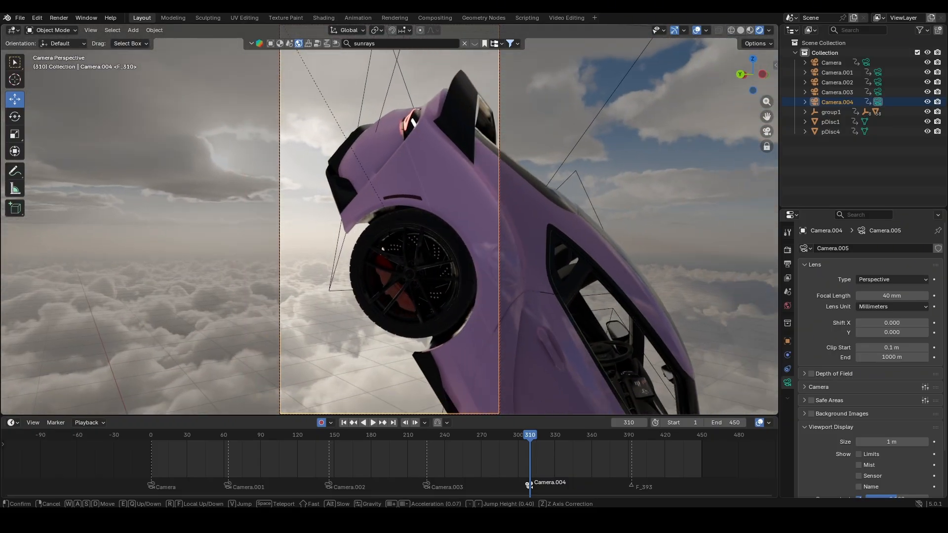
scroll(389, 214, up, 20)
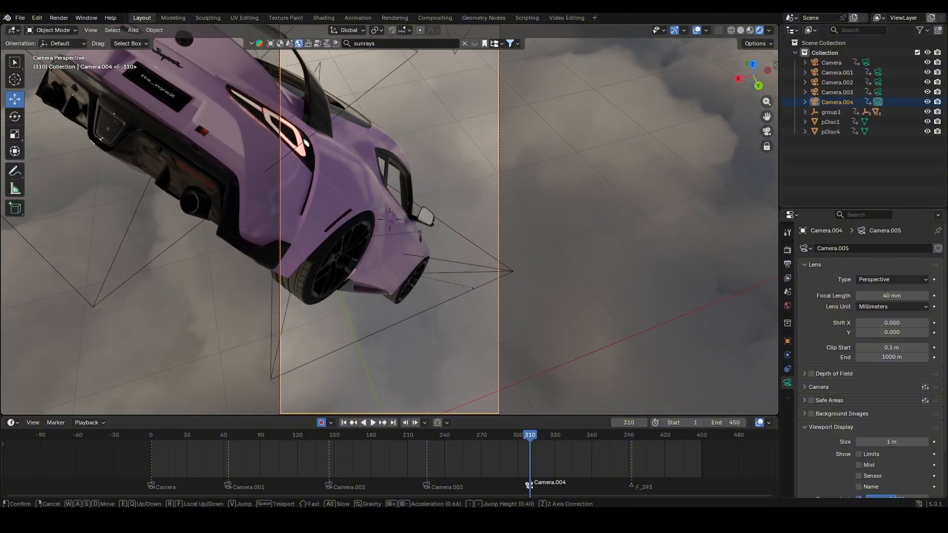
key(Return)
drag(631, 434, 630, 434)
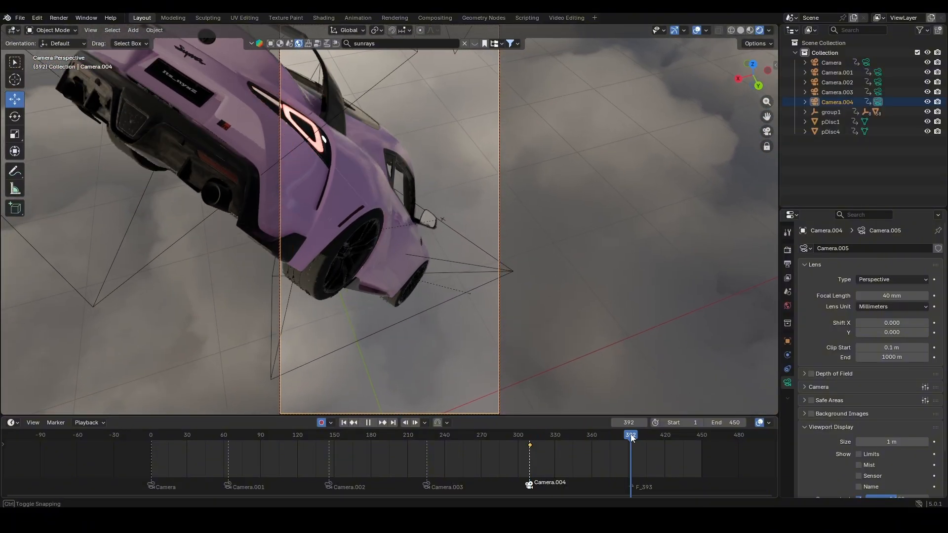
key(Return)
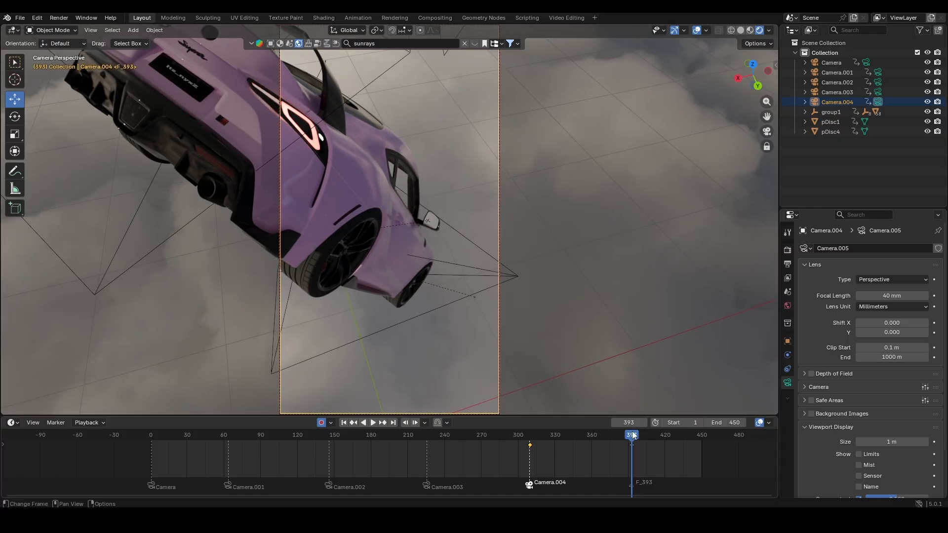
Step: Set the keyframes of the camera bound at frame 310 to Linear interpolation, replaying the shot before and after
click(509, 428)
key(space)
key(space)
right_click(589, 451)
mouse_move(579, 431)
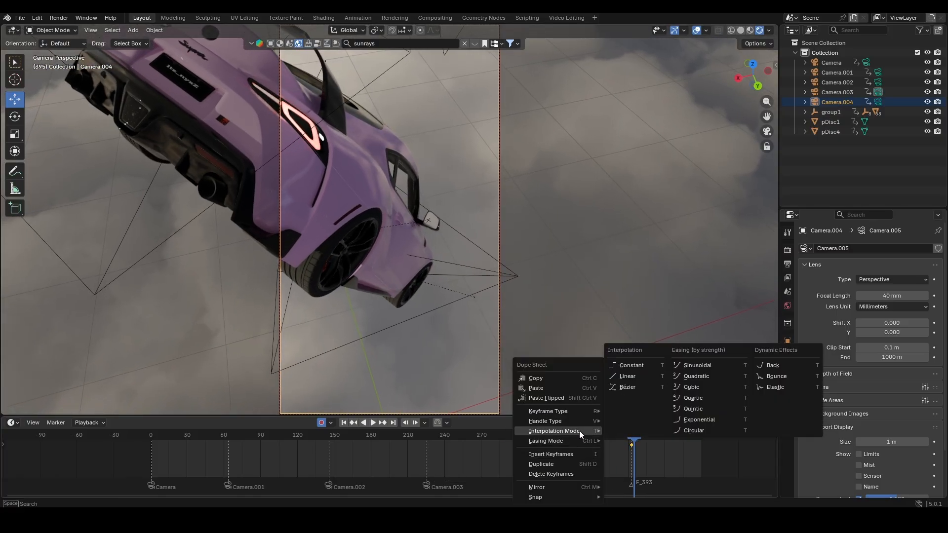
click(626, 378)
click(520, 434)
key(space)
key(space)
Step: Bind a pasted camera copy to the frame 393 marker and delete its inherited keyframe at frame 310
click(632, 439)
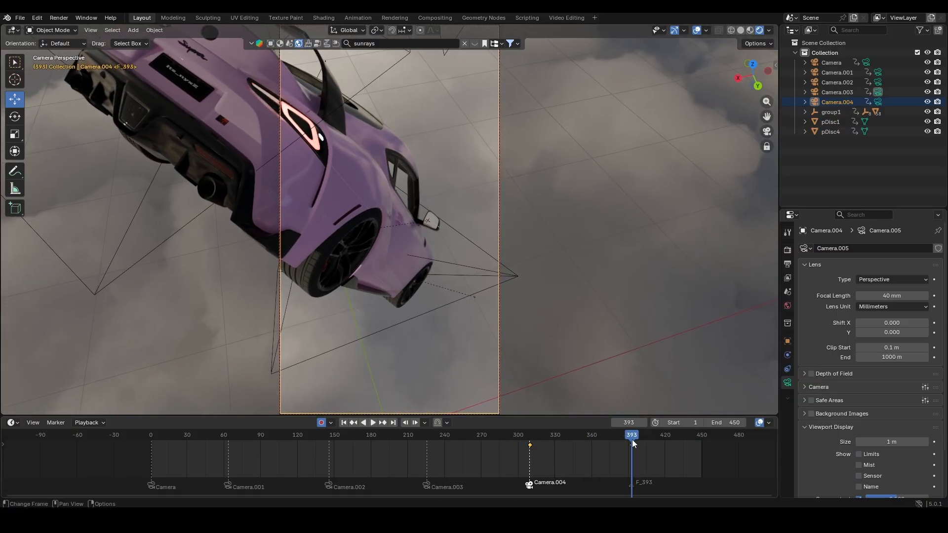
key(ctrl+b)
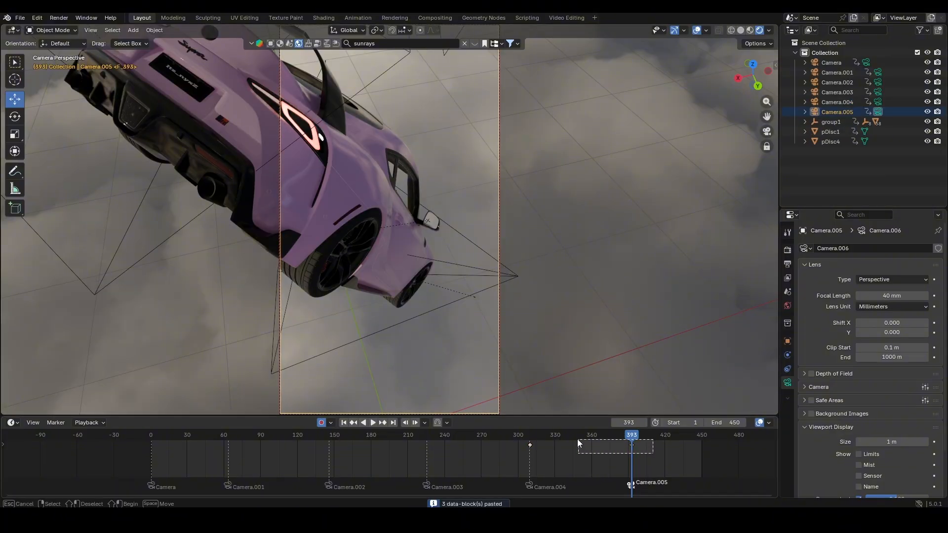
drag(578, 441, 502, 434)
key(Delete)
Step: Fly the new camera to a distant front-side view framing the whole car above the clouds at frame 393
key(shift+grave)
key(s)
key(d)
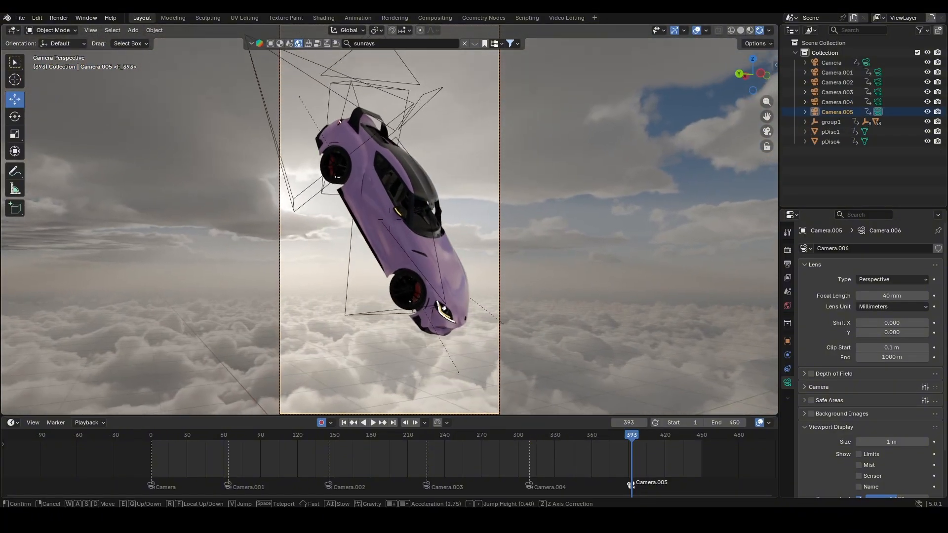
key(s)
key(a)
key(a)
scroll(390, 219, down, 5)
click(677, 371)
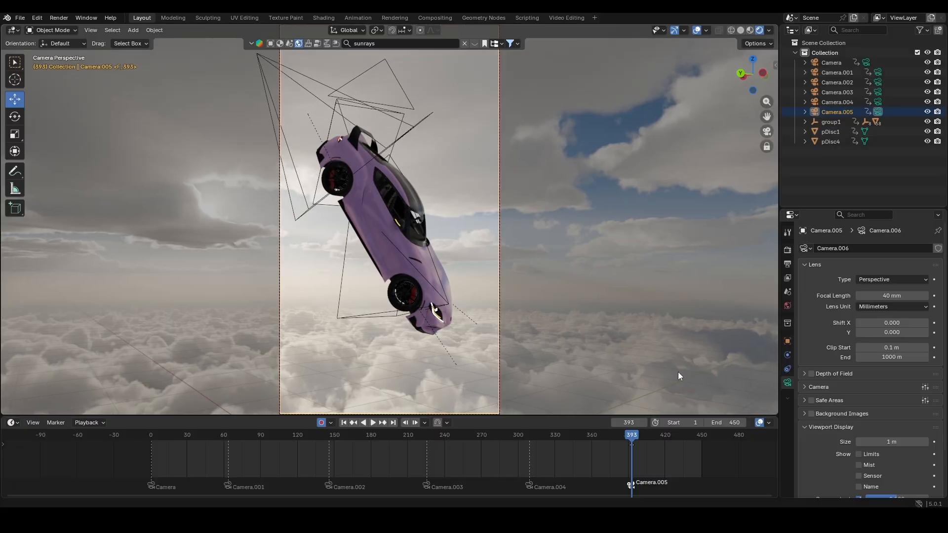
Step: Shift the front-side camera slightly at frame 450
click(702, 437)
key(shift+grave)
scroll(389, 219, down, 13)
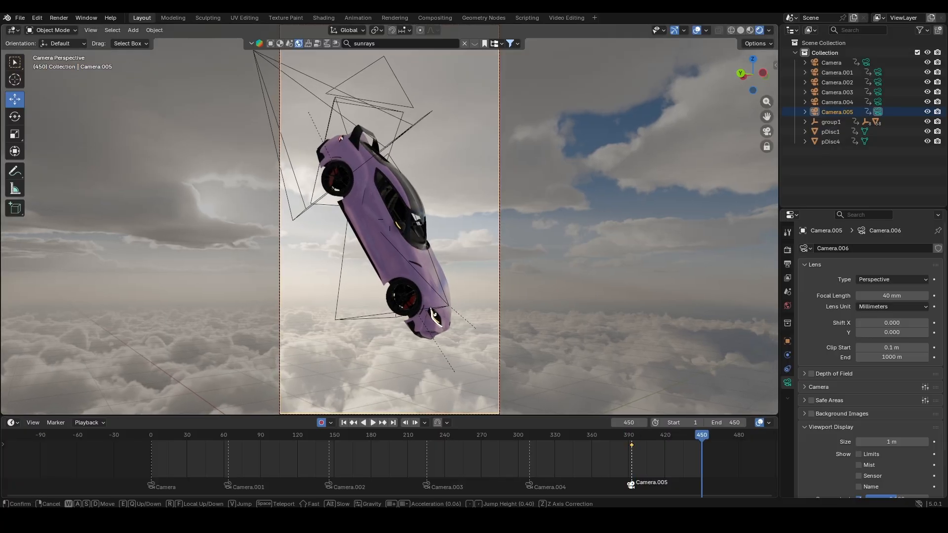
Step: Set the front-side camera's keyframes to Linear interpolation and replay the shot
click(630, 436)
key(a)
right_click(659, 435)
mouse_move(654, 435)
click(703, 373)
key(space)
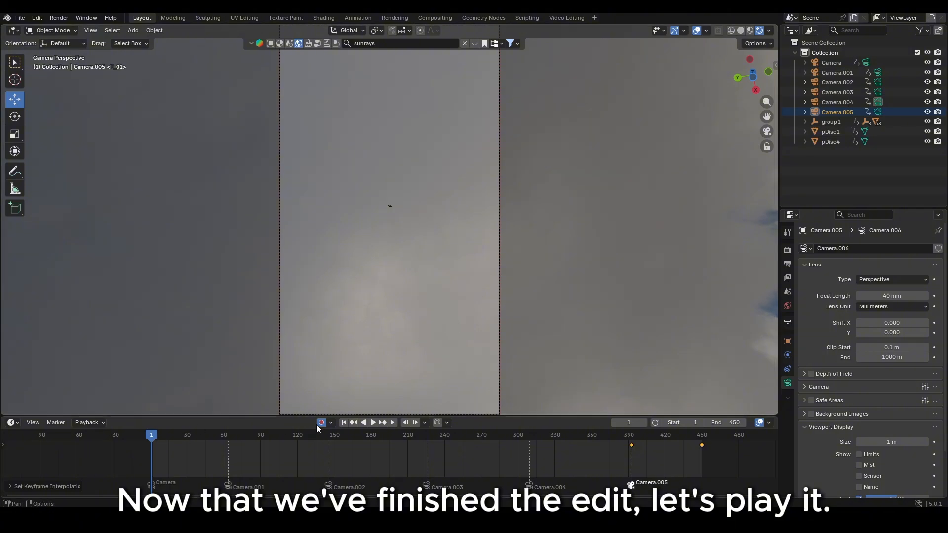
Step: Turn off Auto Keying, deselect the camera and play the whole animation from frame 1
click(321, 423)
click(625, 289)
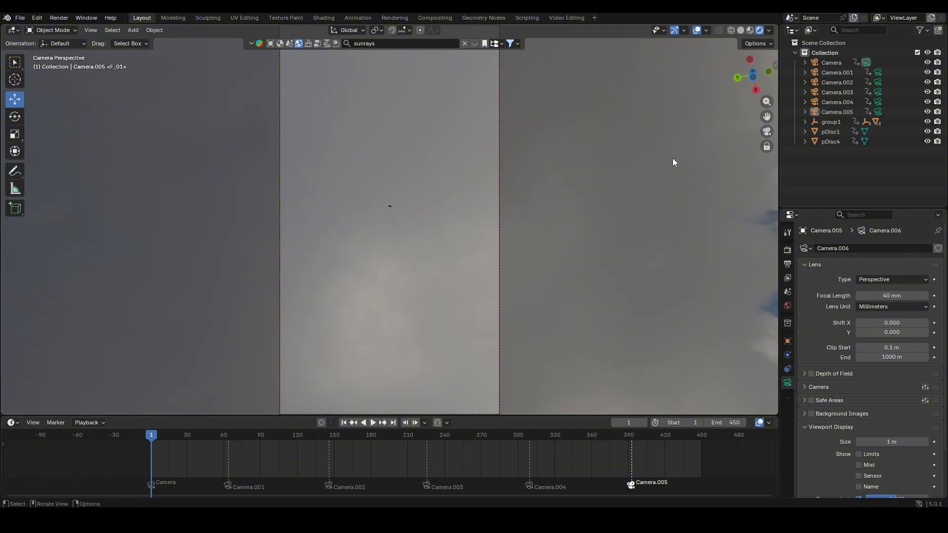
key(space)
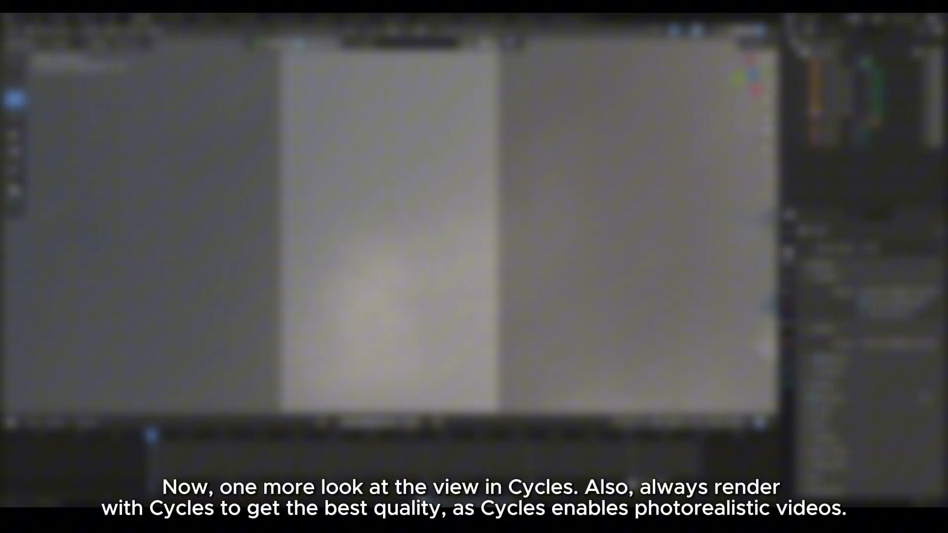
Step: Switch the render engine to Cycles and play the preview from frame 1, pausing on the front wheel close-up
click(873, 247)
click(874, 282)
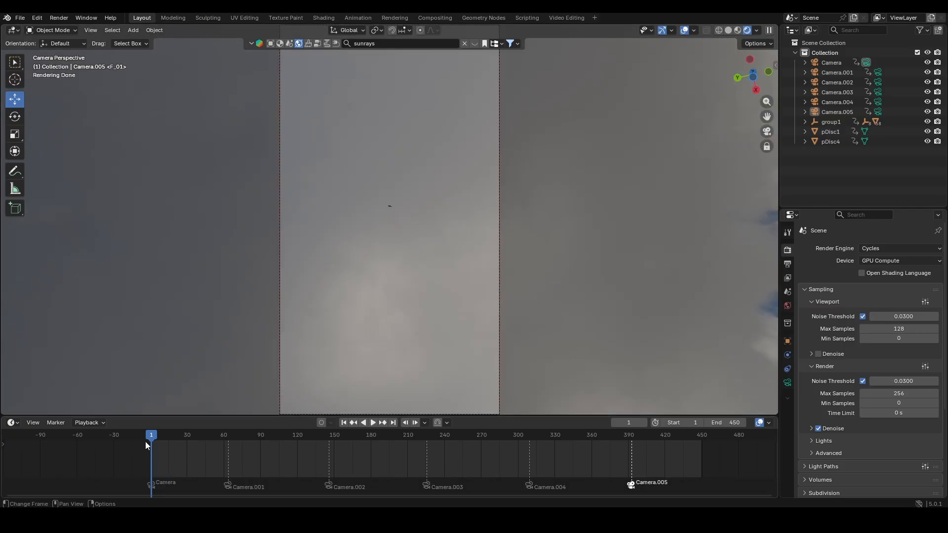
key(space)
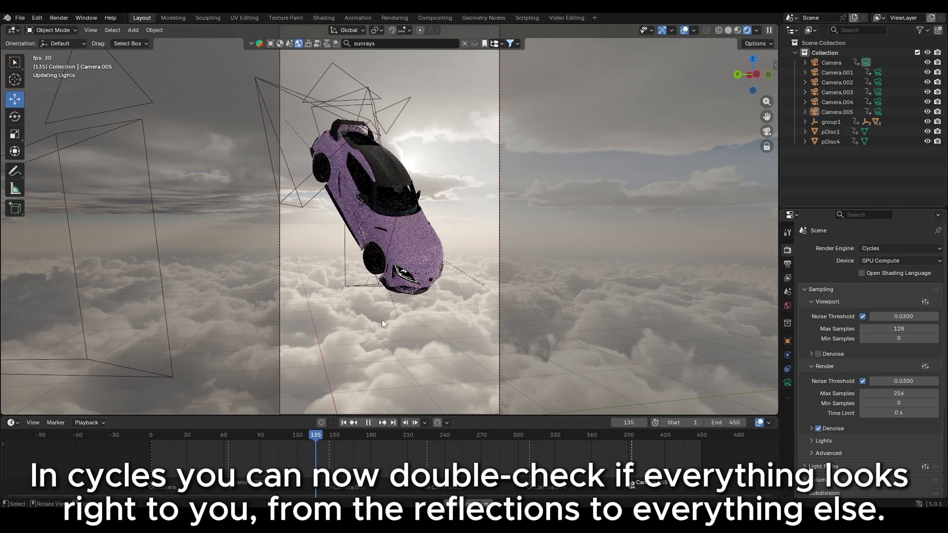
key(KP_0)
key(space)
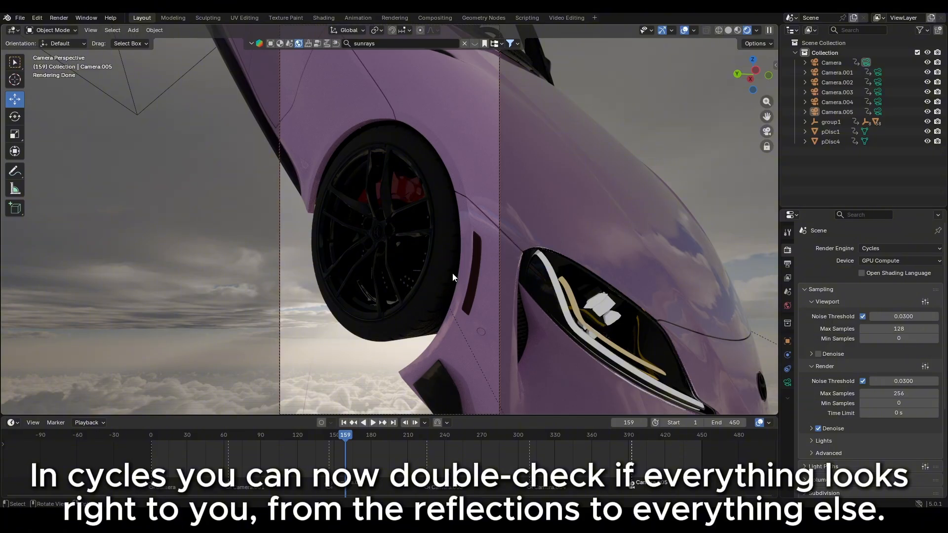
Step: Play through the remaining camera shots in the Cycles preview, pausing to examine the car's reflections and lighting
key(space)
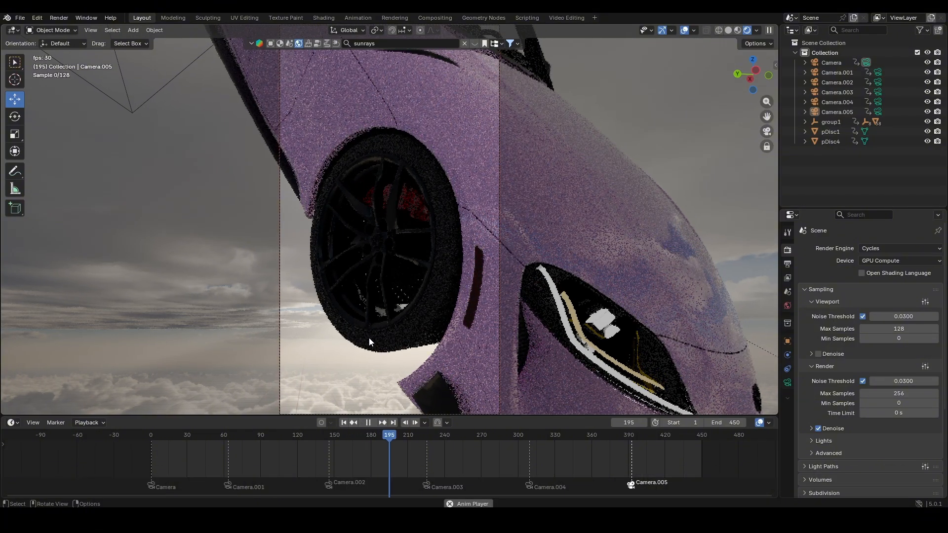
key(space)
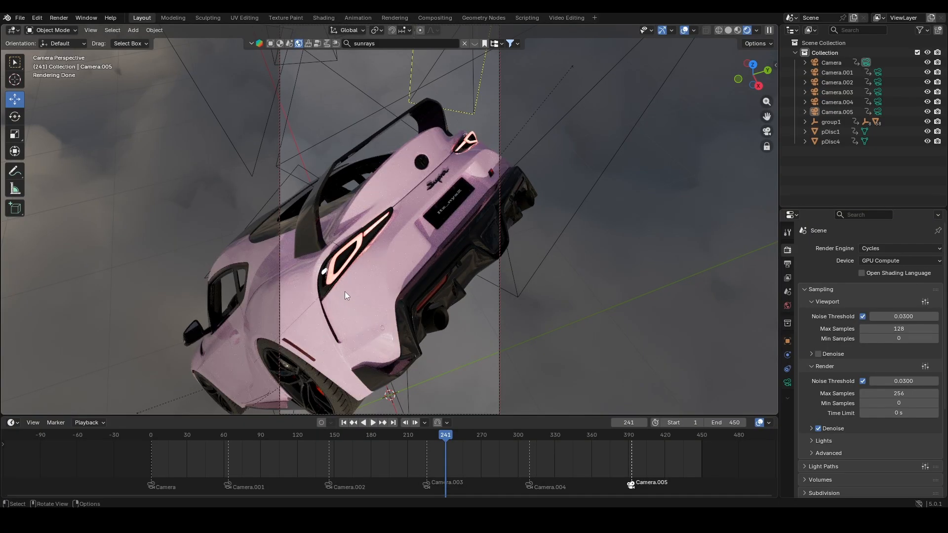
key(space)
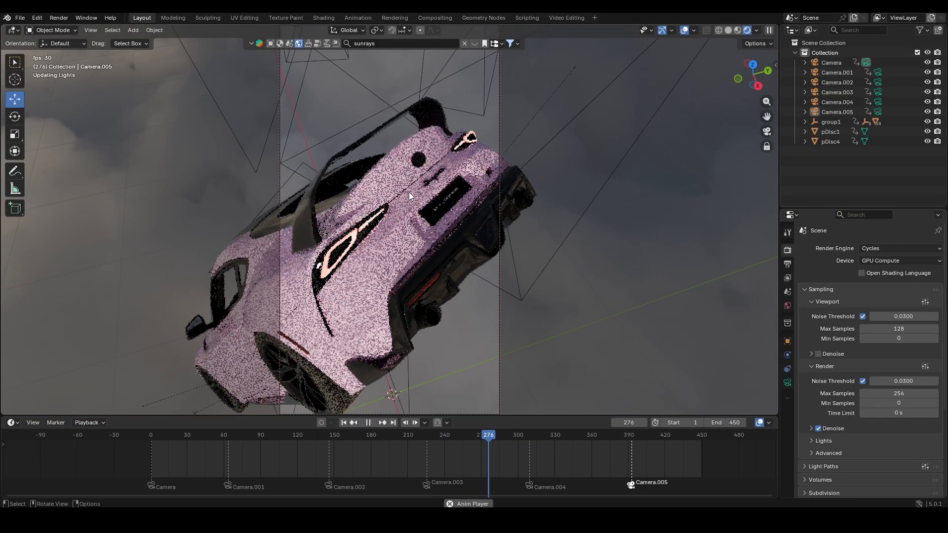
key(space)
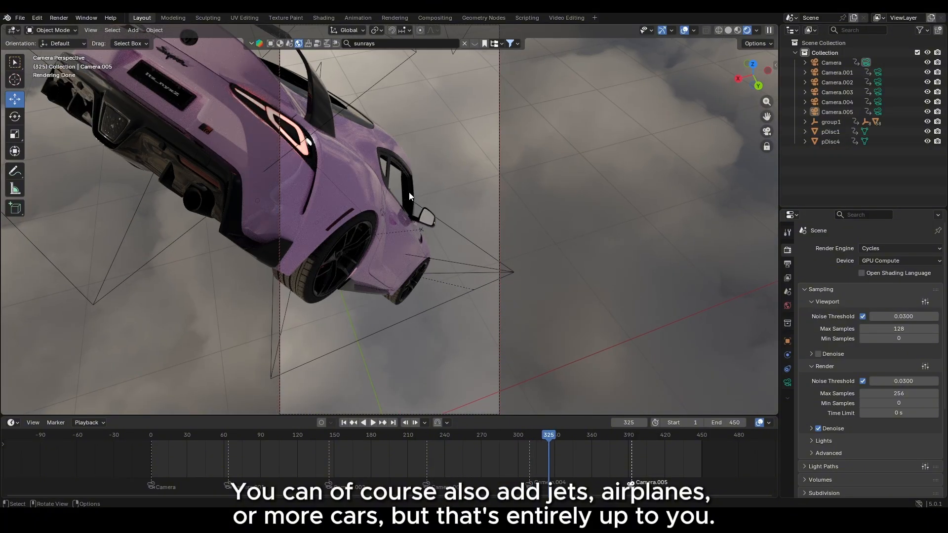
key(space)
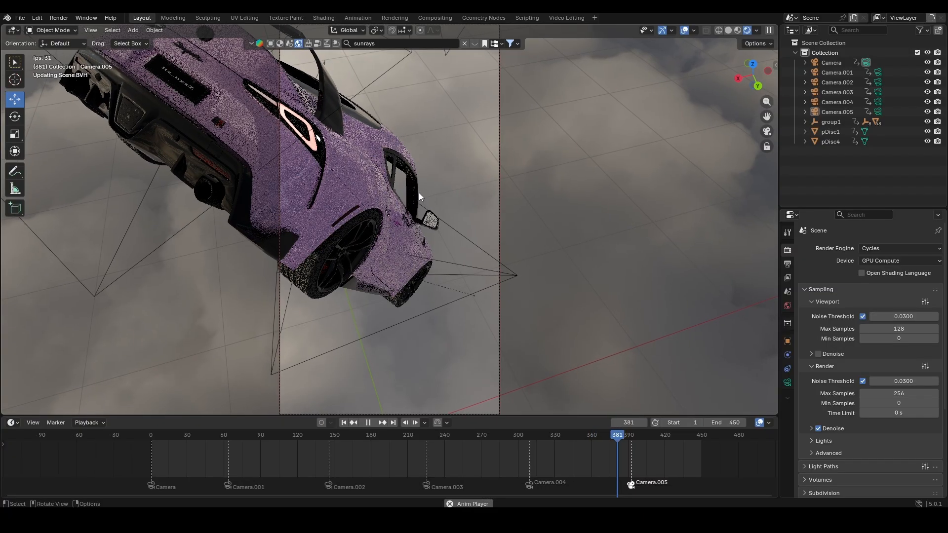
key(space)
key(space)
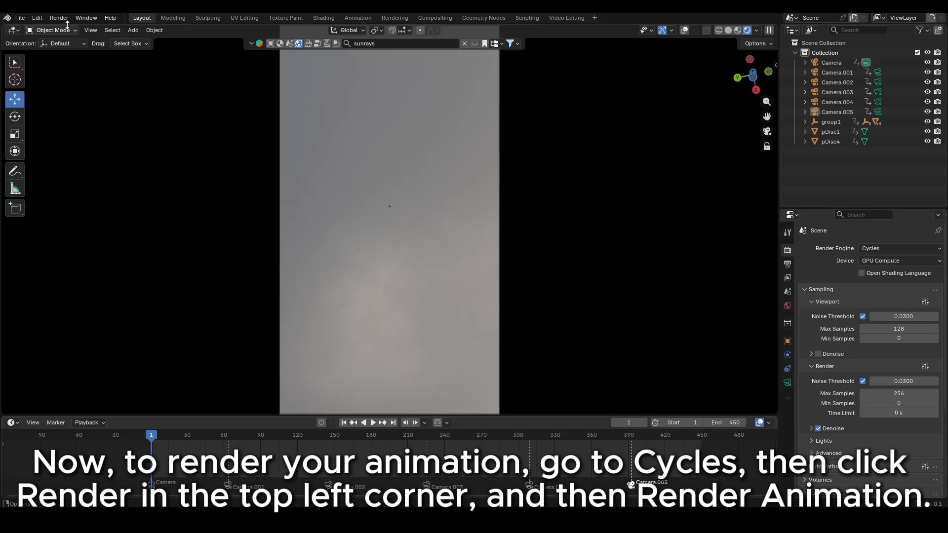
Step: Start rendering the full animation
click(59, 18)
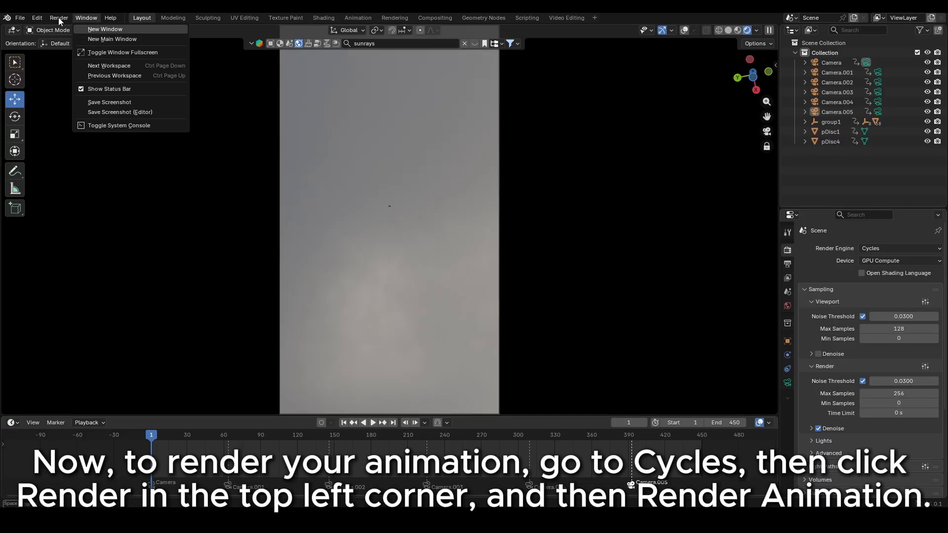
click(58, 17)
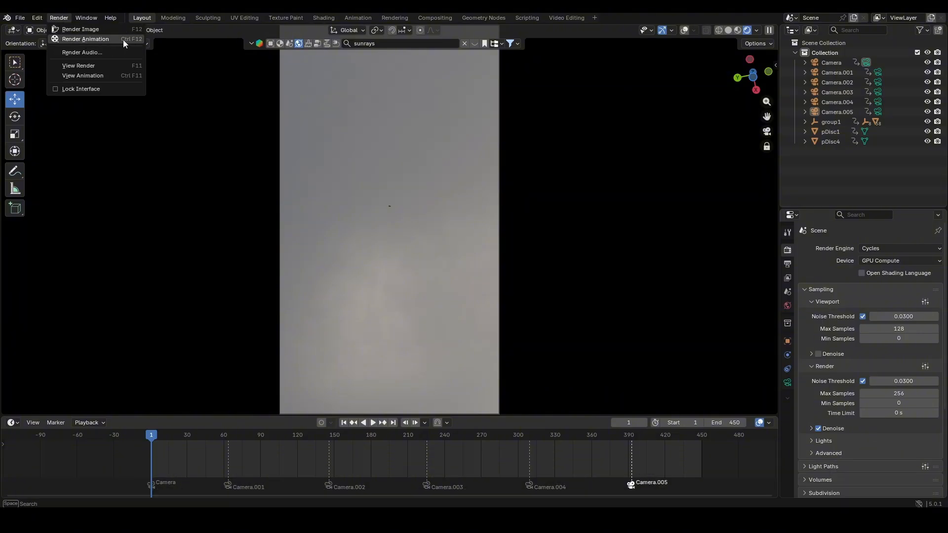